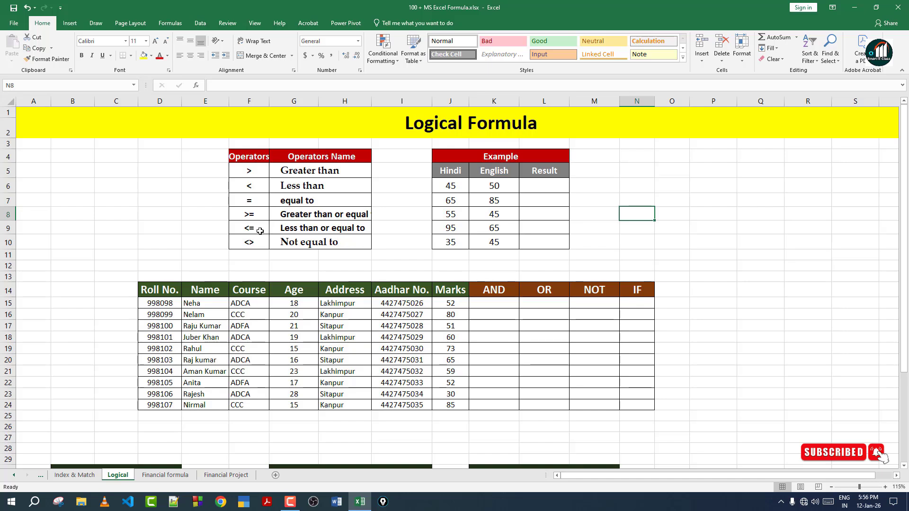
Mark the less than and greater than operator rows with pen strokes, and clear the annotations
click(259, 173)
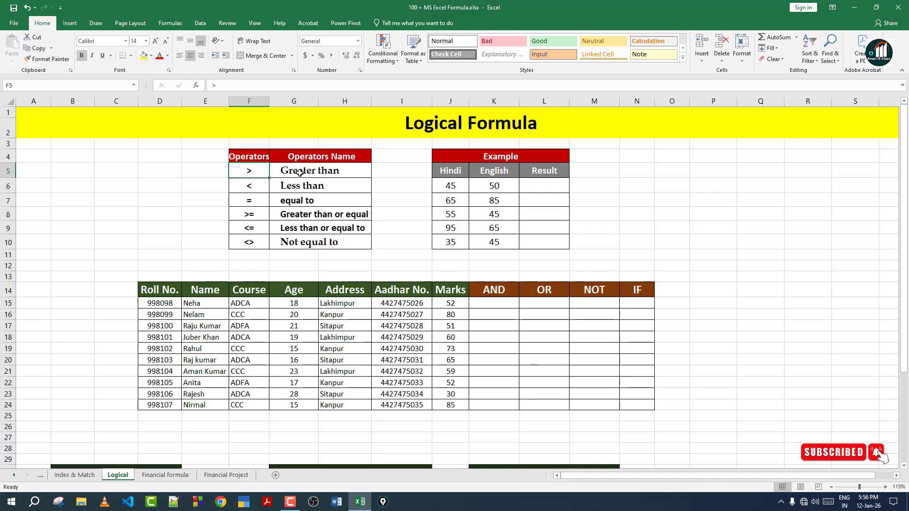
click(265, 185)
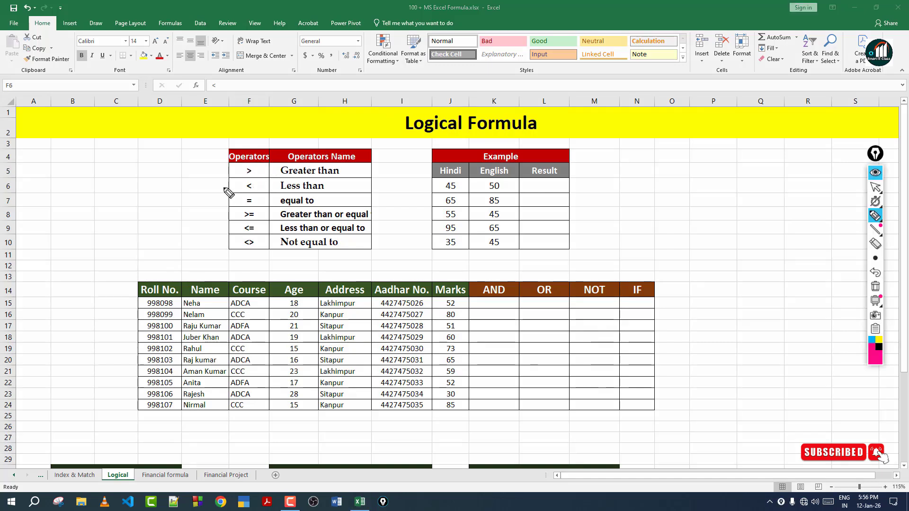
drag(222, 185, 331, 192)
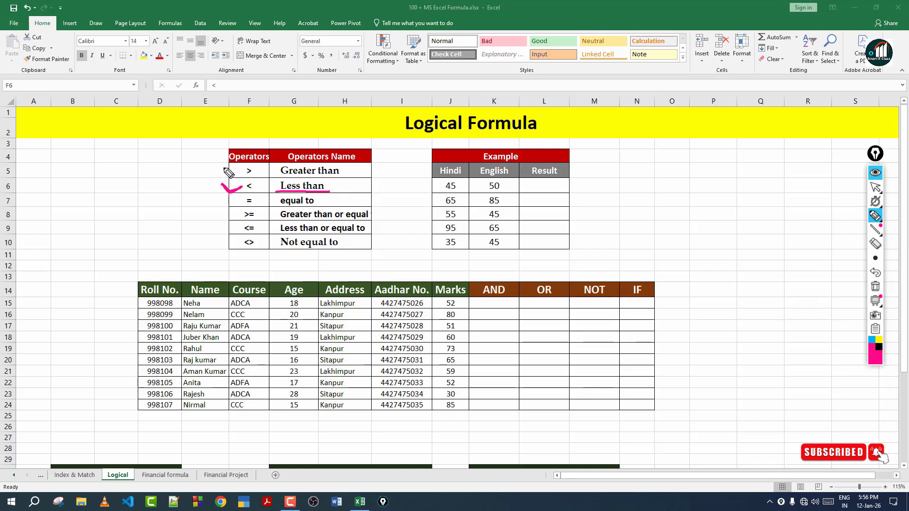
drag(226, 167, 251, 158)
click(875, 287)
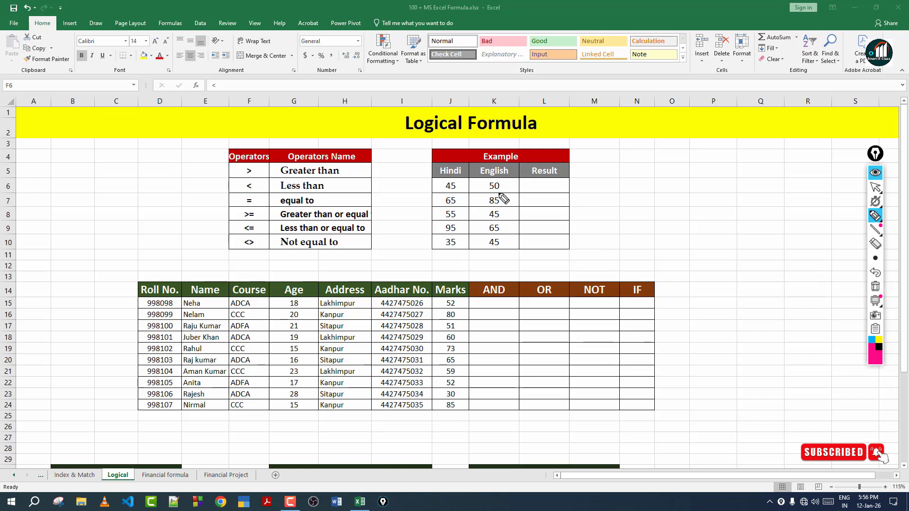
Underline the = operator and its name in the operators table with the pen, and clear the marks
drag(220, 197, 250, 200)
drag(320, 200, 344, 201)
click(875, 287)
Mark the >= operator row and the example marks table with pen strokes, and clear the annotations
drag(236, 218, 250, 218)
drag(366, 219, 388, 227)
drag(423, 176, 441, 189)
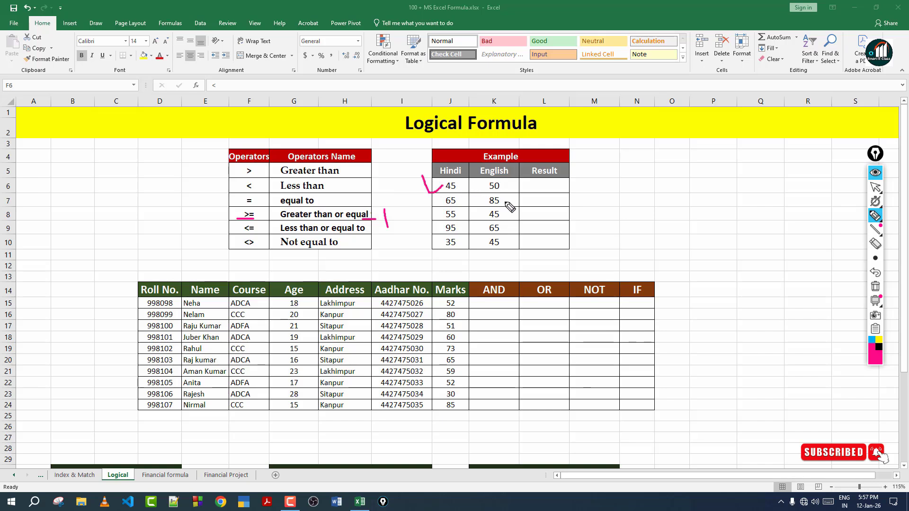
drag(542, 228, 442, 186)
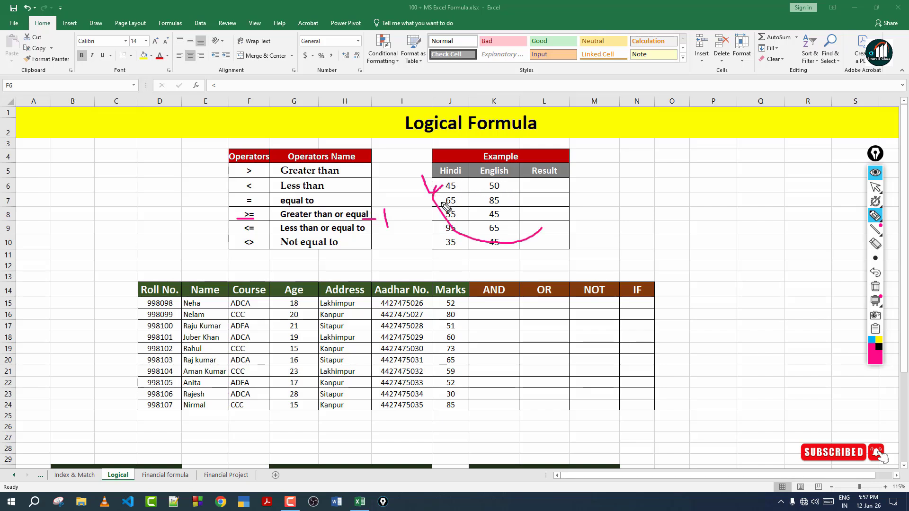
click(875, 286)
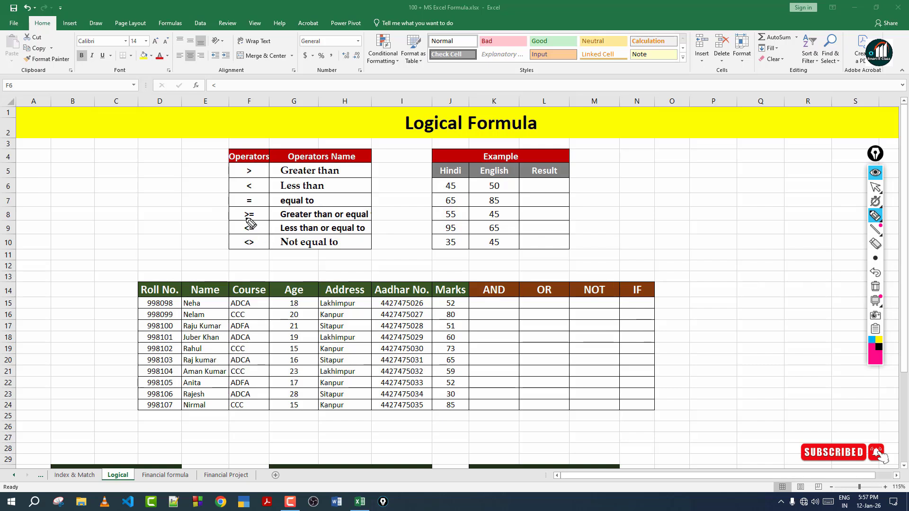
Underline the >= and <= operators, draw a circled <> sign below the operators table, and clear the annotations
drag(239, 219, 251, 219)
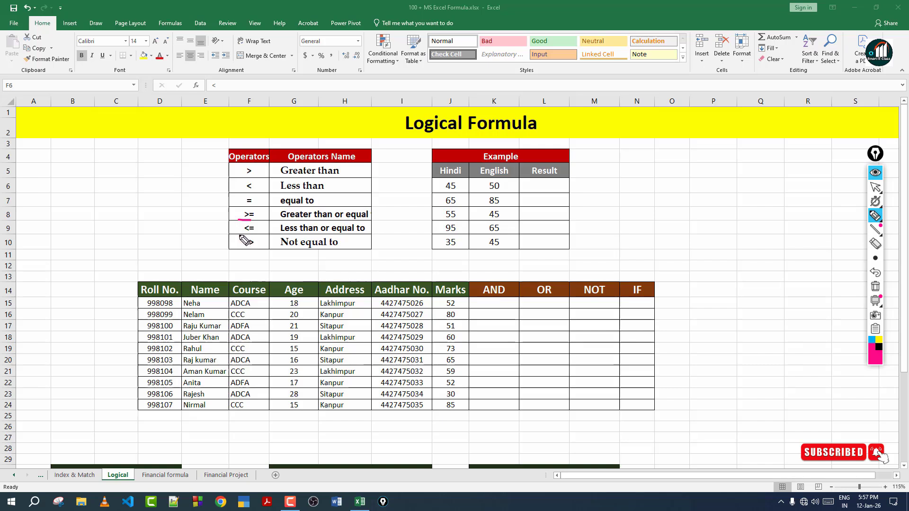
drag(237, 234, 251, 234)
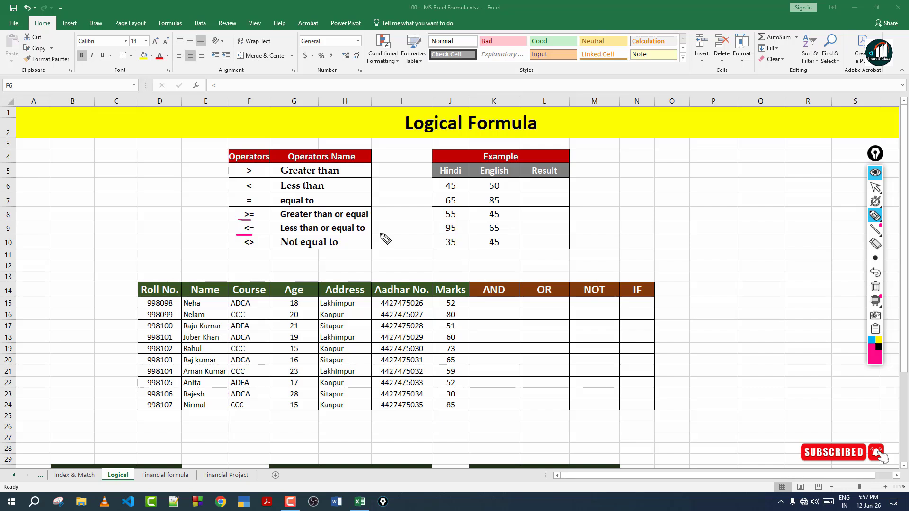
mouse_move(261, 254)
mouse_down()
mouse_move(261, 265)
mouse_move(288, 272)
mouse_move(330, 273)
mouse_move(372, 258)
mouse_up()
mouse_move(246, 274)
mouse_down()
mouse_move(299, 278)
mouse_move(258, 252)
mouse_move(241, 272)
mouse_up()
drag(474, 259, 552, 263)
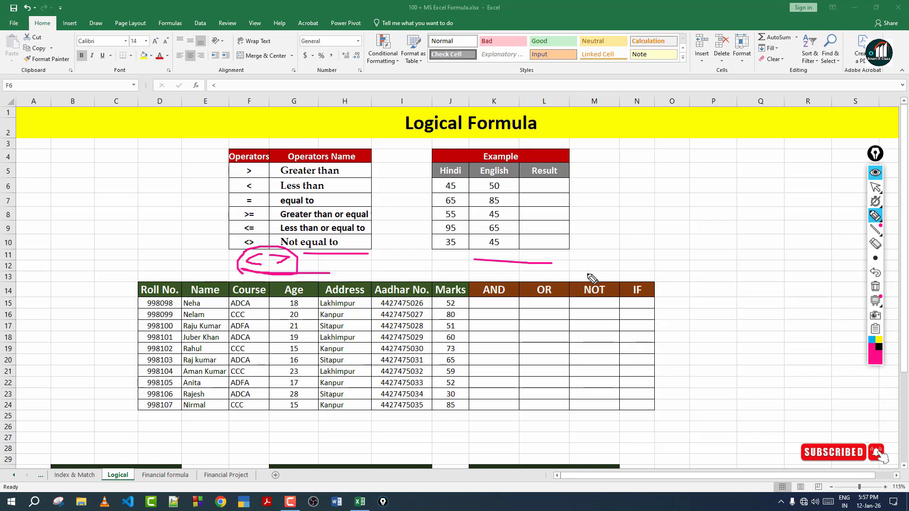
click(875, 287)
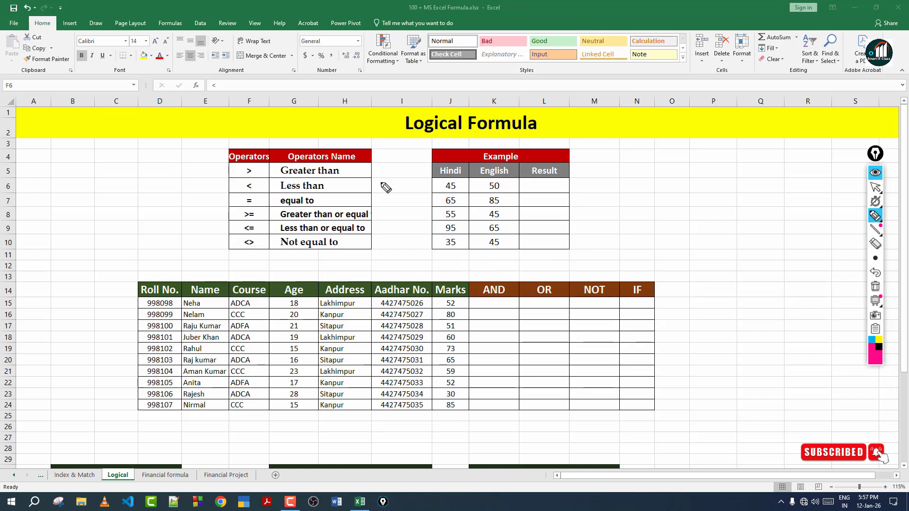
Mark the > operator and the example table's Hindi and English columns with the pen, clearing the strokes
drag(208, 167, 226, 166)
click(874, 285)
drag(444, 168, 443, 219)
drag(510, 169, 510, 199)
click(875, 286)
Mark the Hindi and English values in the first example row with the pen, and clear the strokes
drag(419, 185, 497, 186)
click(875, 287)
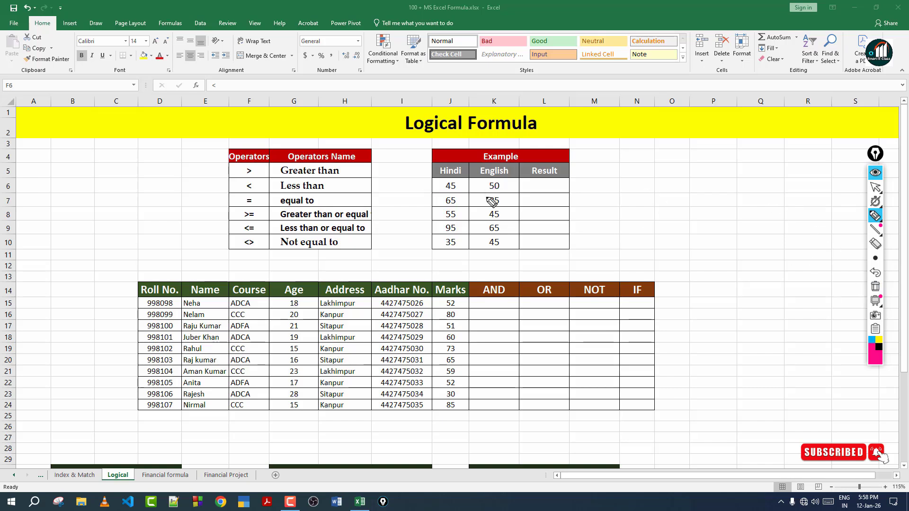
click(425, 186)
drag(425, 186, 497, 183)
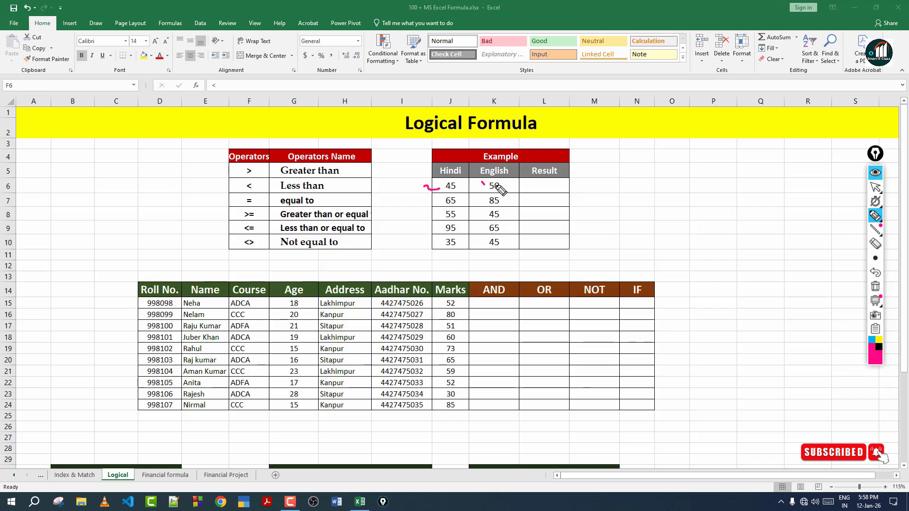
click(875, 286)
Leave pen mode and enter the formula =J6>K6 in Result cell L6 to compare the Hindi and English marks
click(874, 187)
click(549, 186)
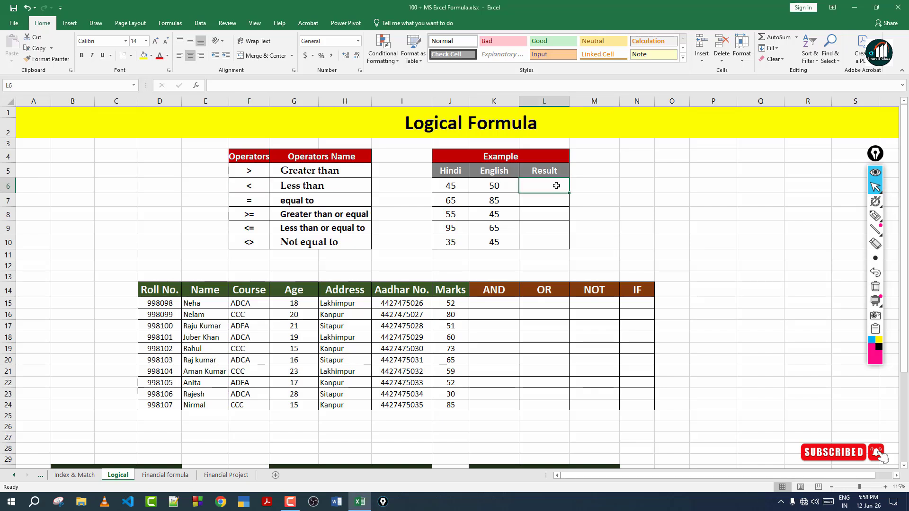
text(=)
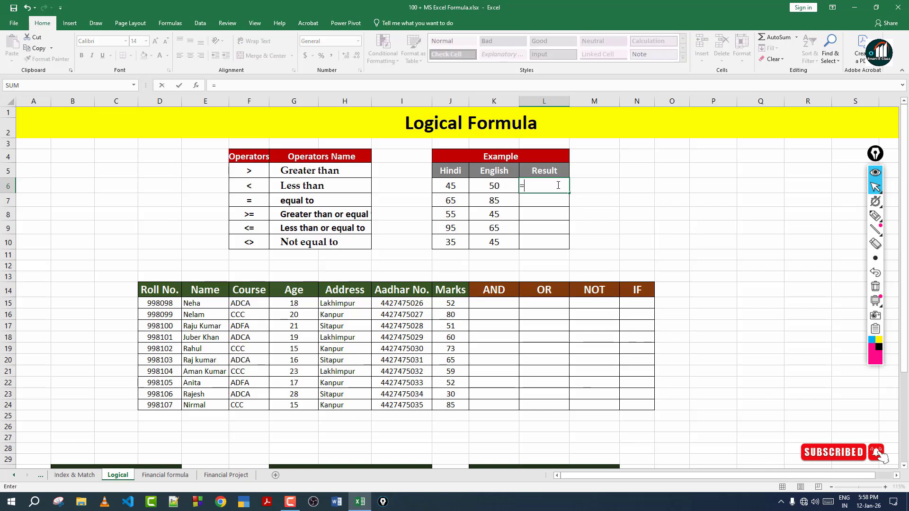
click(447, 186)
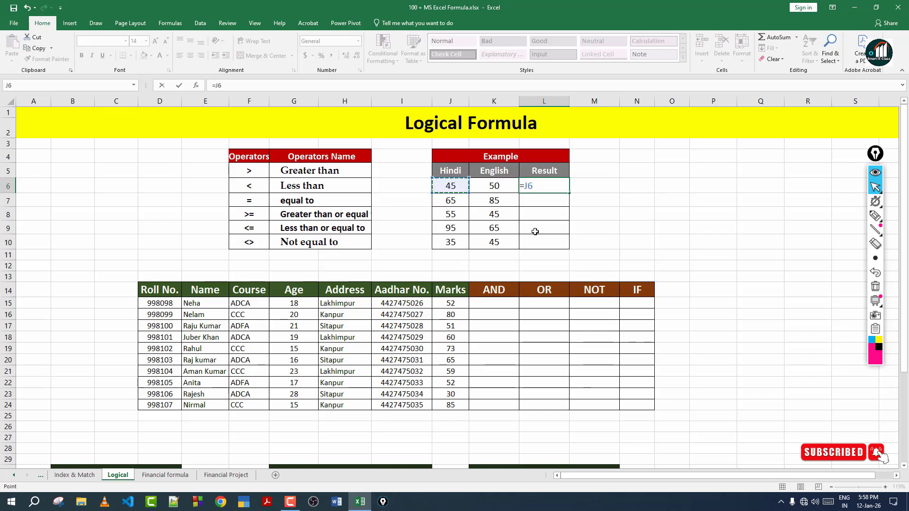
text(>)
click(504, 182)
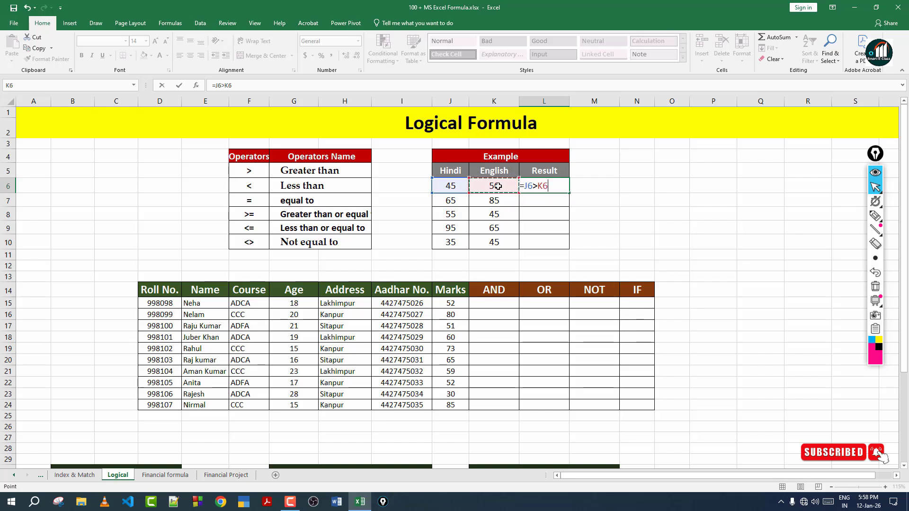
key(Return)
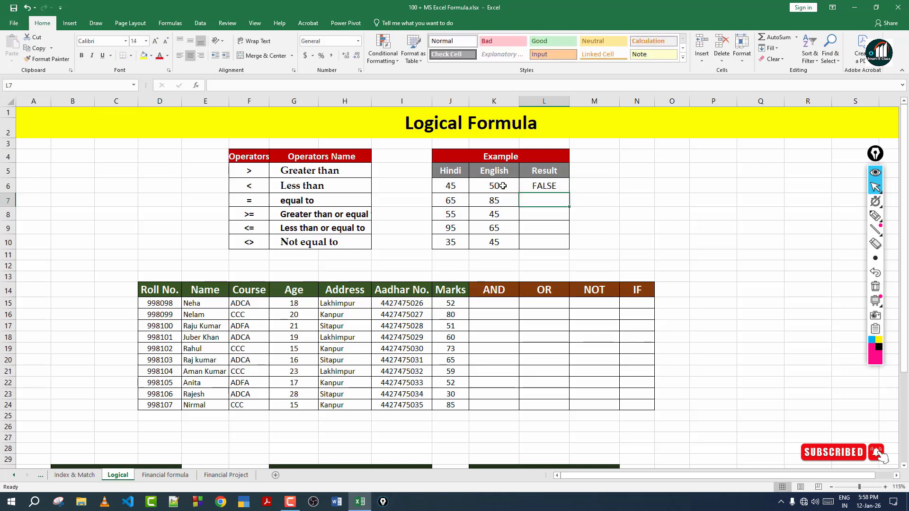
Set the Hindi mark in J6 to 60 and recheck the comparison formula in L6
click(533, 183)
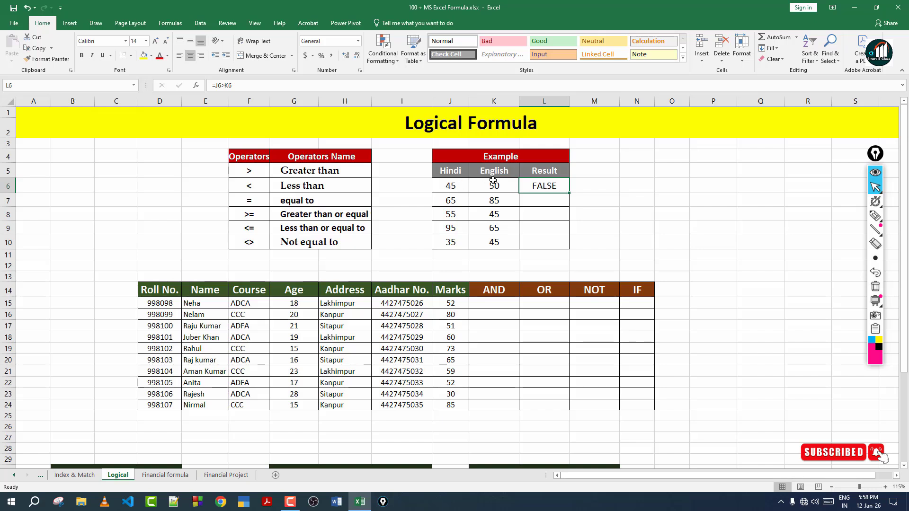
click(457, 188)
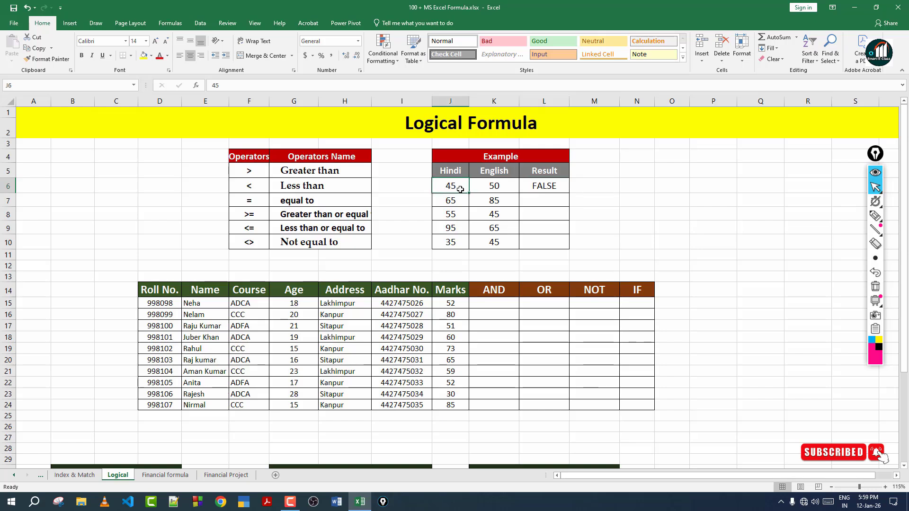
text(60)
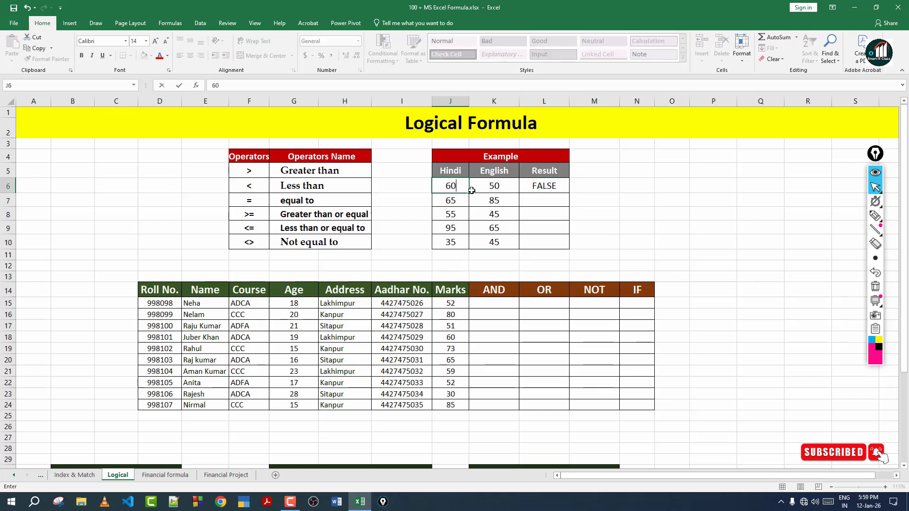
key(Return)
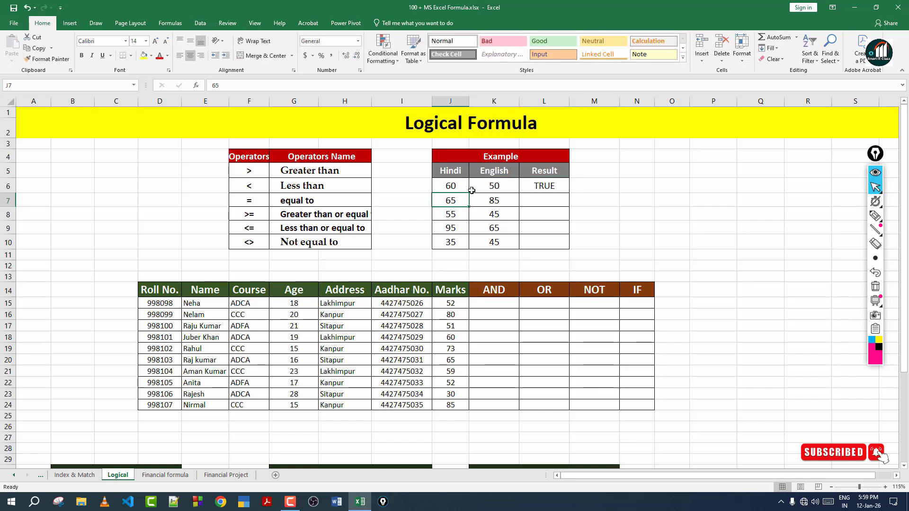
double_click(553, 186)
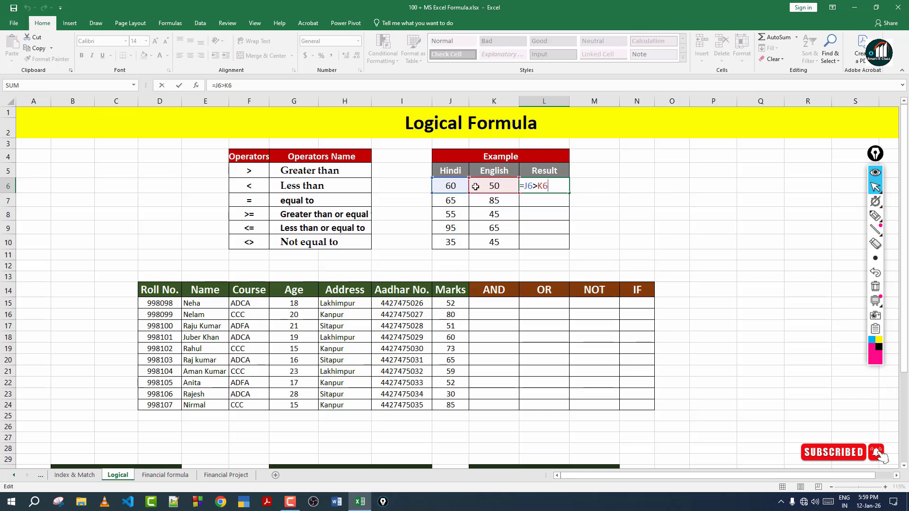
key(Return)
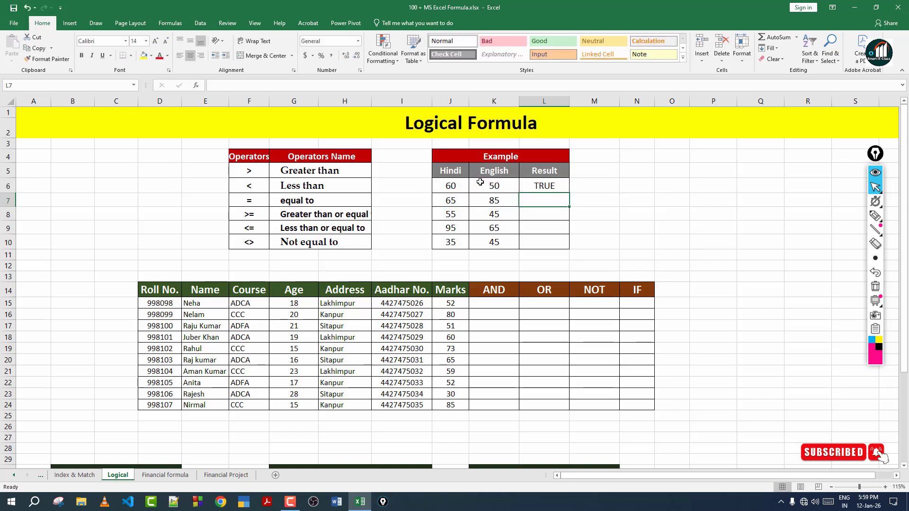
click(549, 185)
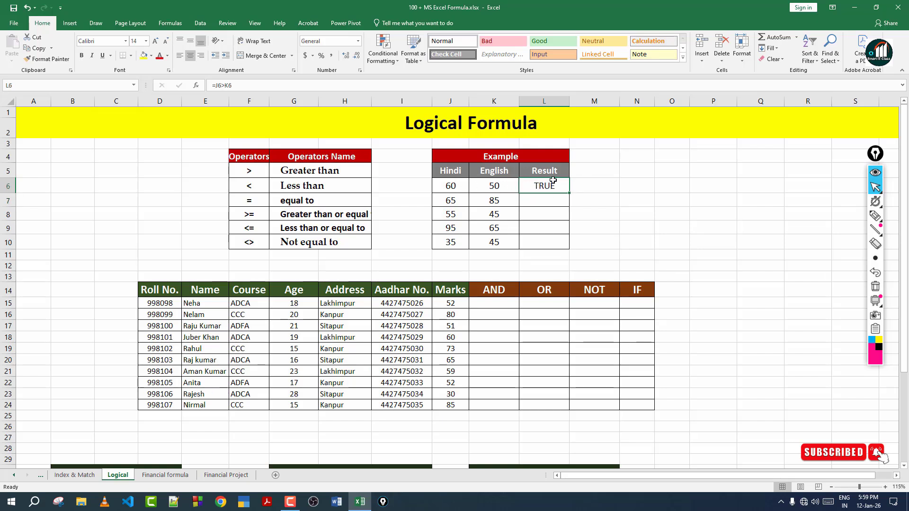
Enter the formula =J7<K7 in Result cell L7 to test whether the Hindi mark is less than the English mark
click(548, 202)
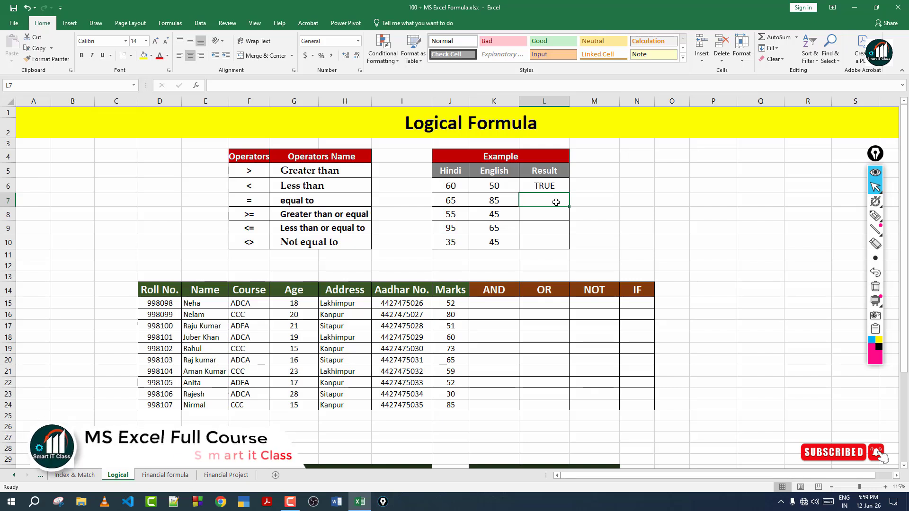
text(=)
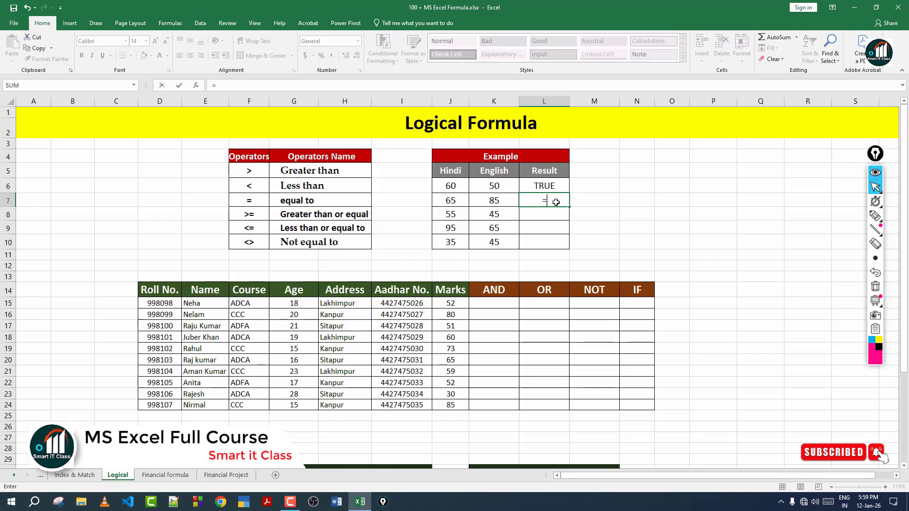
click(451, 200)
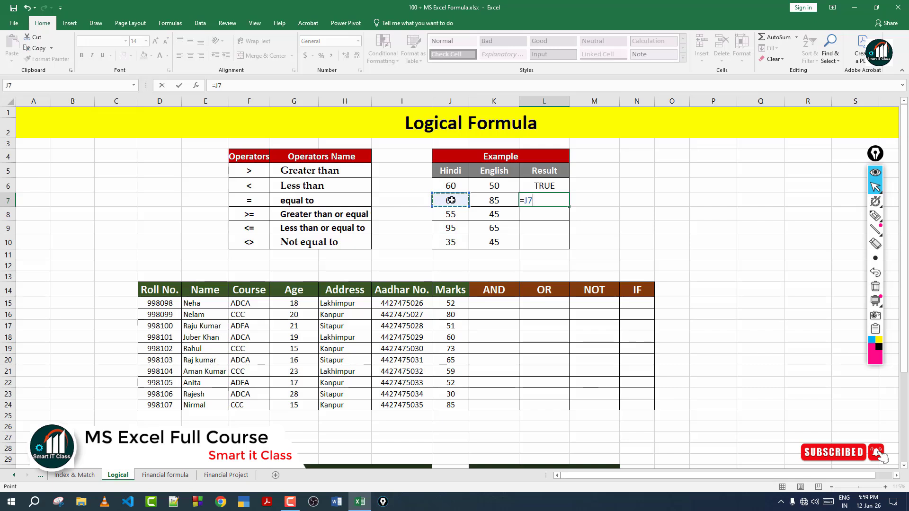
text(<)
click(496, 200)
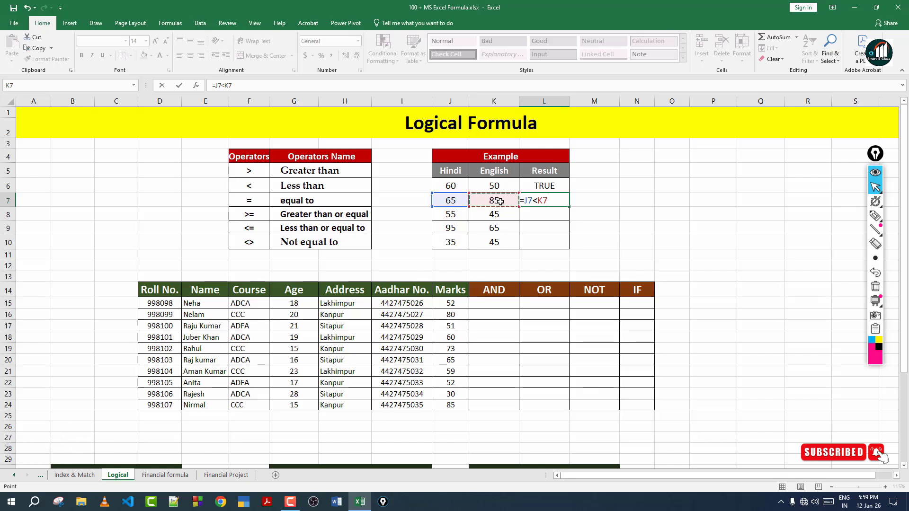
key(Return)
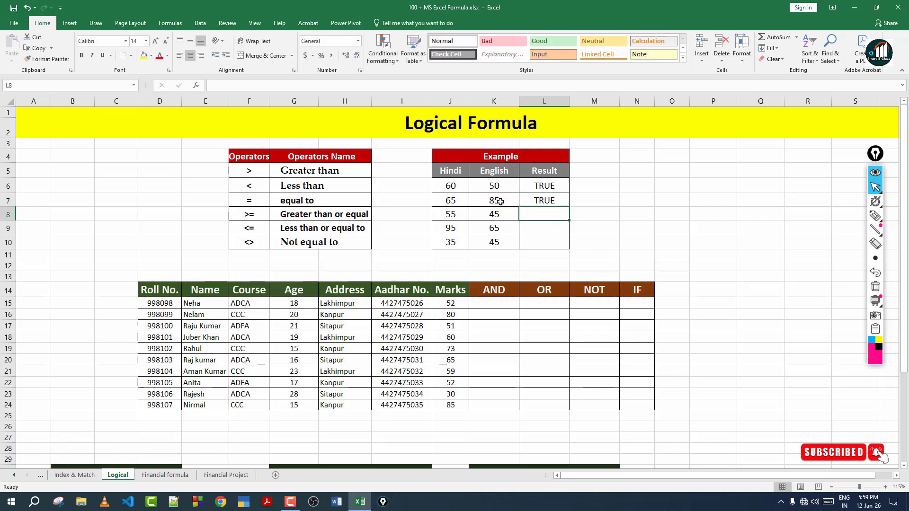
Change the comparison operator in L7 to greater than, making the formula =J7>K7
click(543, 202)
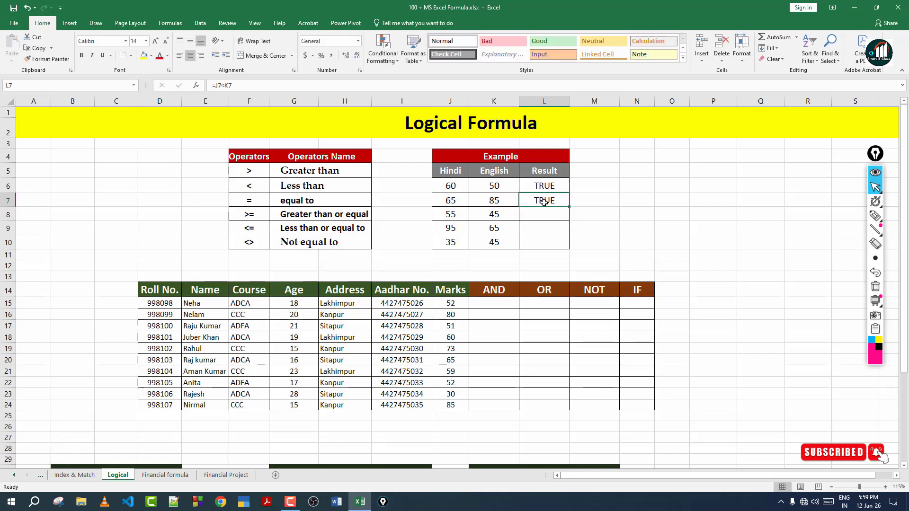
click(453, 200)
double_click(530, 200)
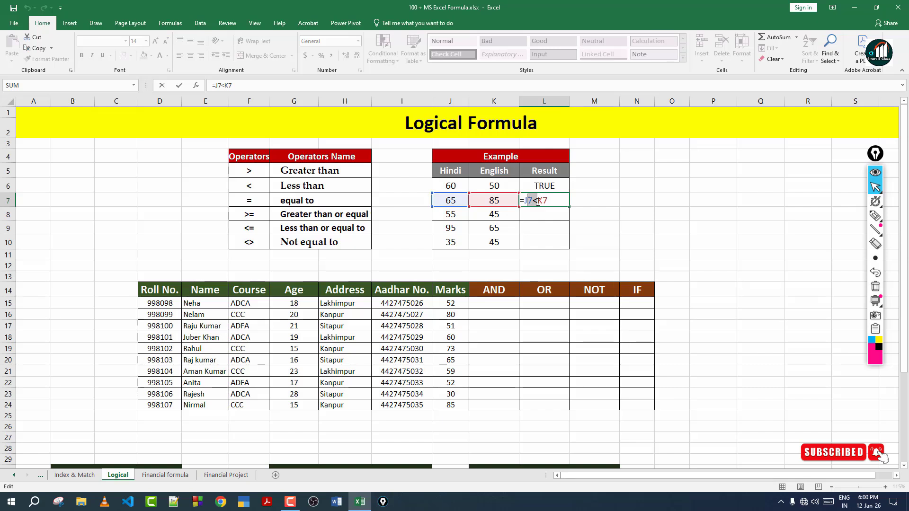
key(BackSpace)
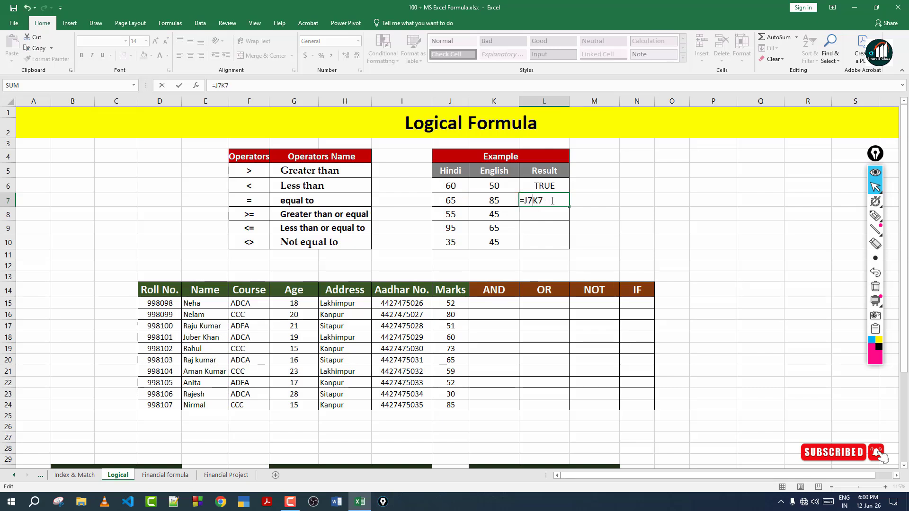
text(>)
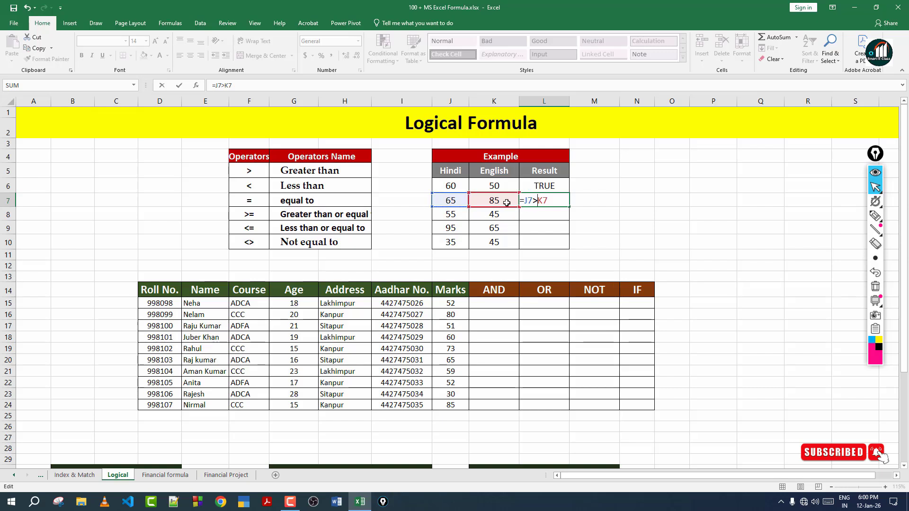
key(Return)
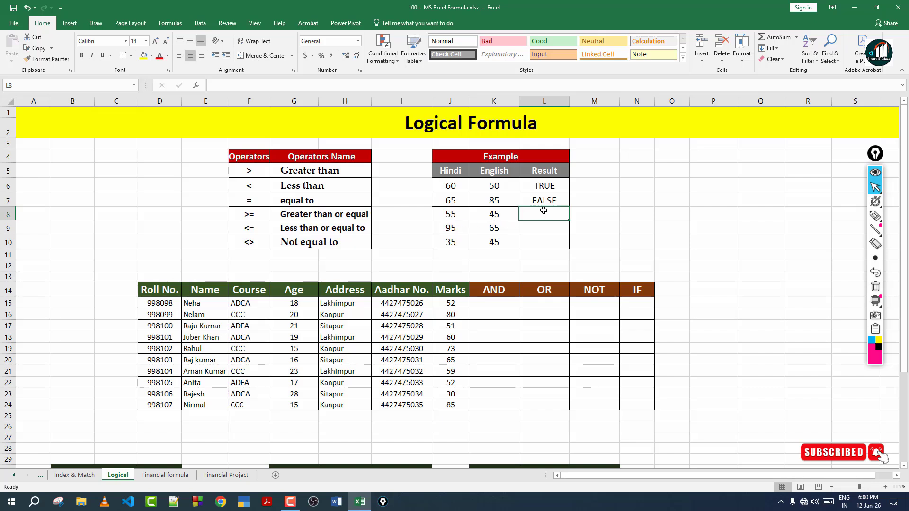
Enter the formula =J8=K8 in Result cell L8 to test whether the Hindi and English marks are equal
text(=)
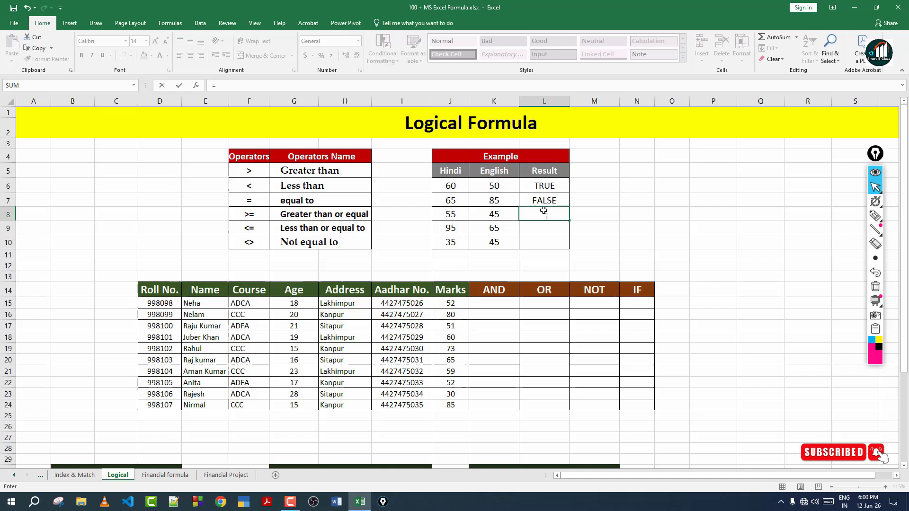
click(439, 217)
text(=)
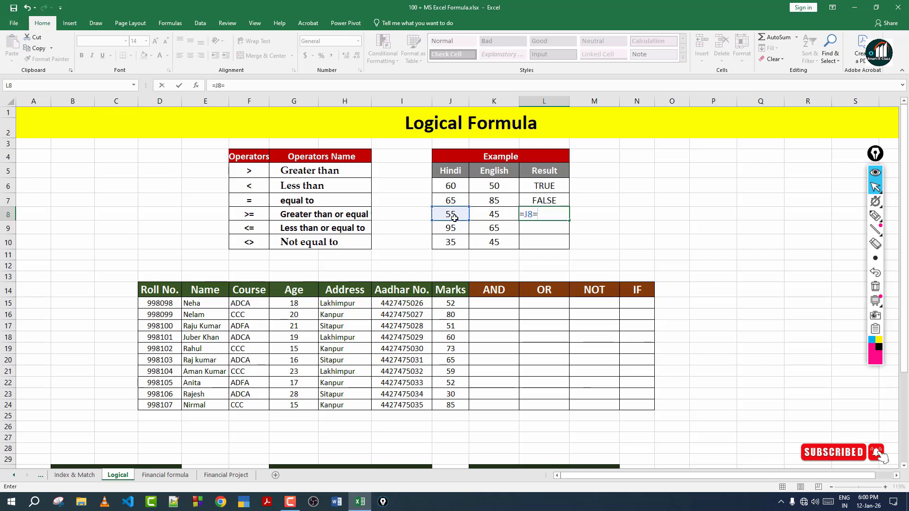
click(501, 217)
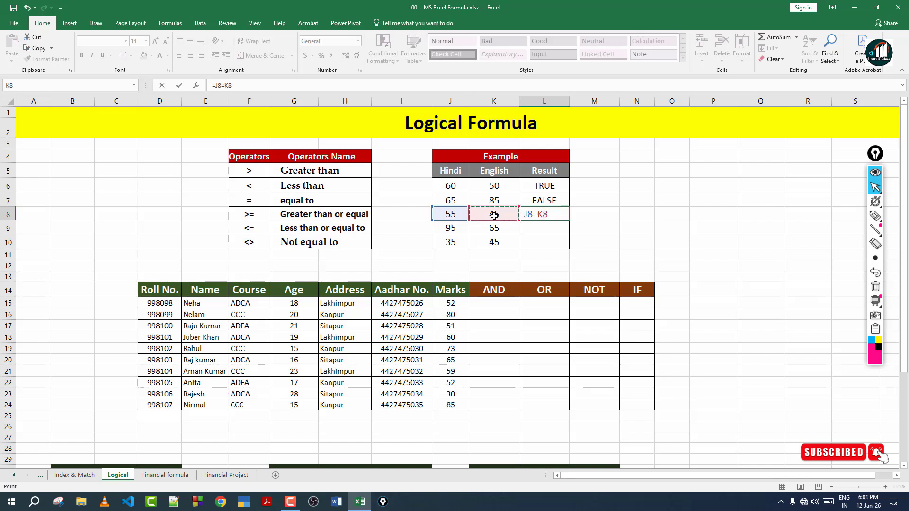
key(Return)
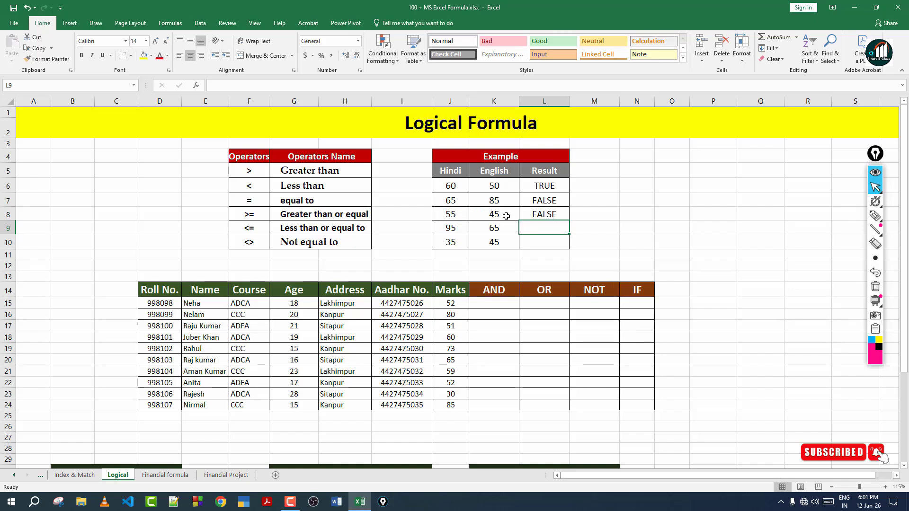
Set the English mark in K8 to 55 and recheck the equality formula in L8
click(503, 214)
text(55)
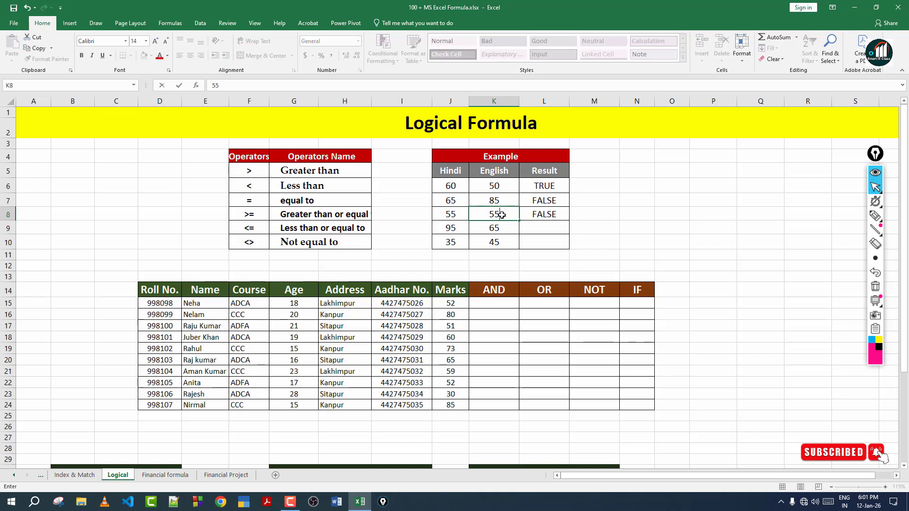
key(Return)
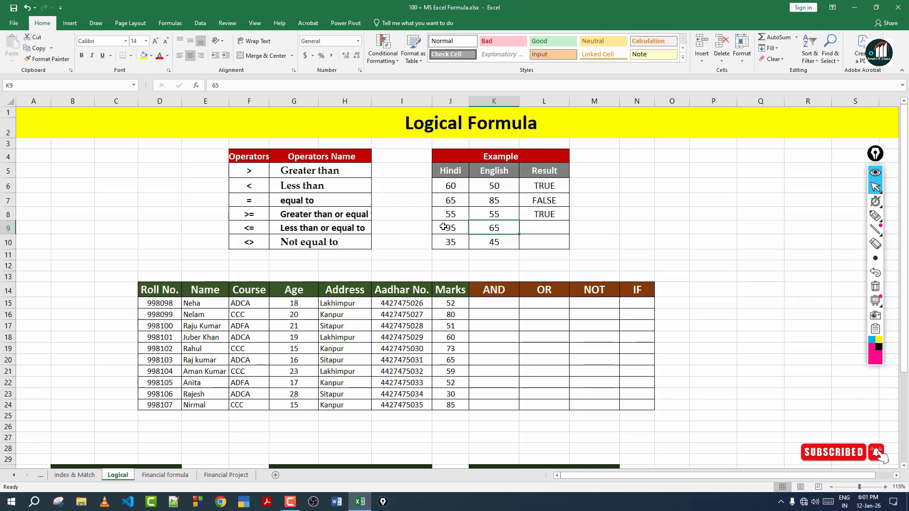
Clear the formula from Result cell L8 and set the English mark in K8 to 50
click(542, 217)
key(Delete)
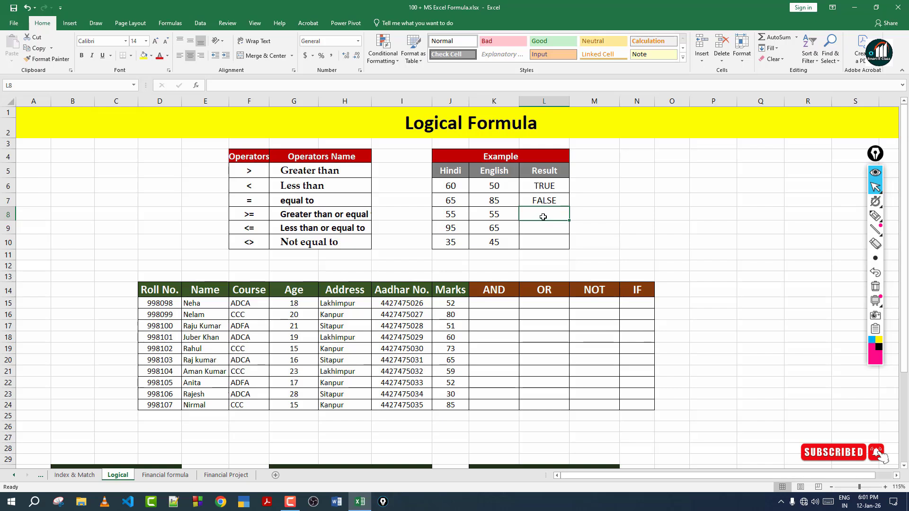
click(500, 214)
text(5)
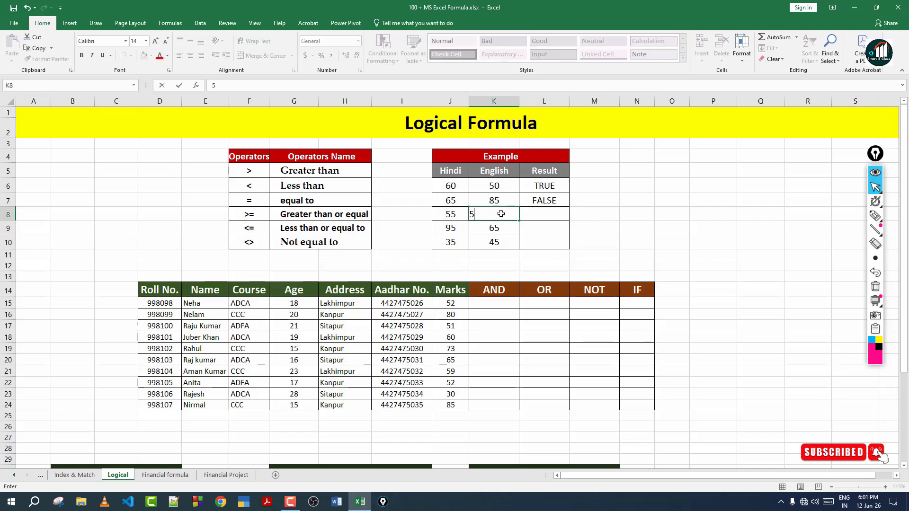
text(0)
key(Return)
Enter the formula =J8>=K8 in Result cell L8 to test whether the Hindi mark is greater than or equal to the English mark
click(535, 216)
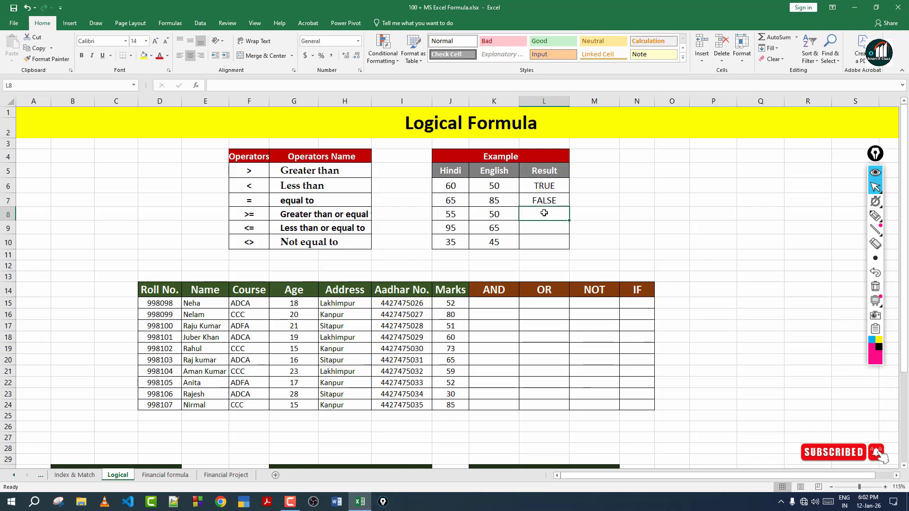
text(=)
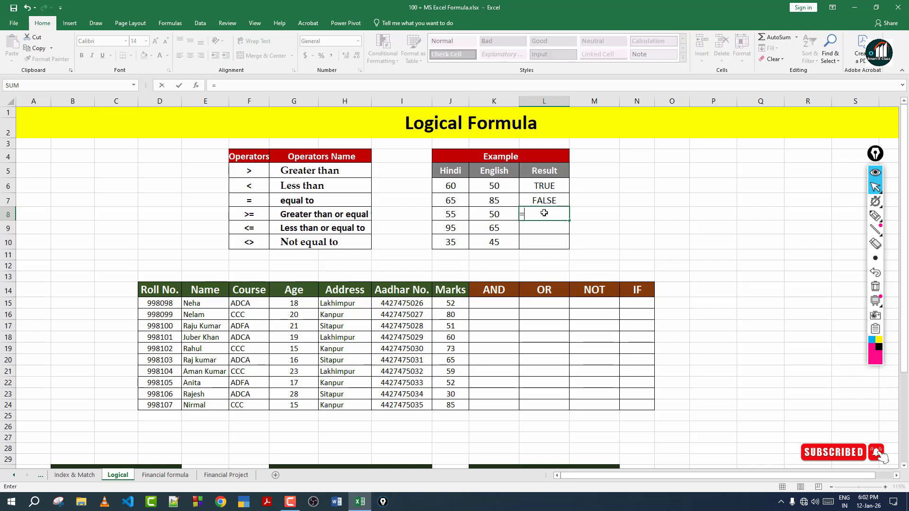
click(459, 214)
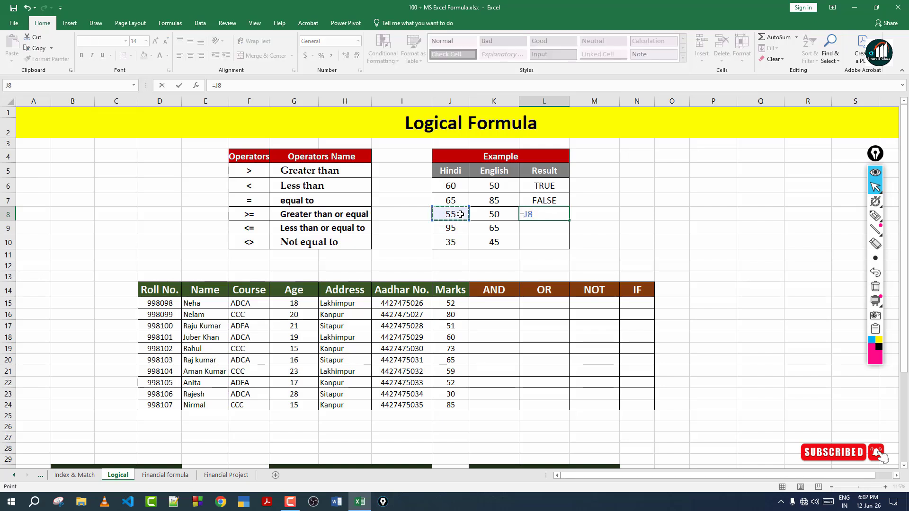
text(>=)
click(504, 216)
key(Return)
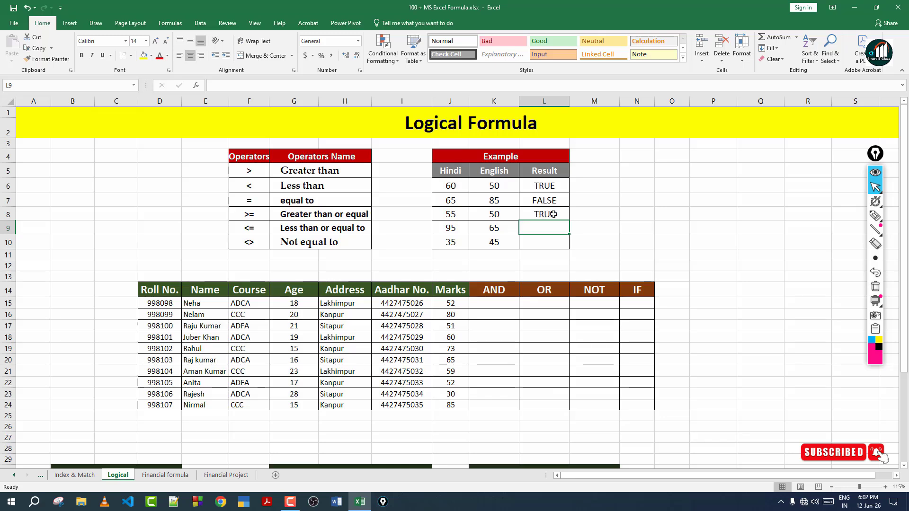
Set the Hindi mark in J8 to 45 and recheck the greater-than-or-equal formula in L8
click(439, 214)
text(45)
key(Return)
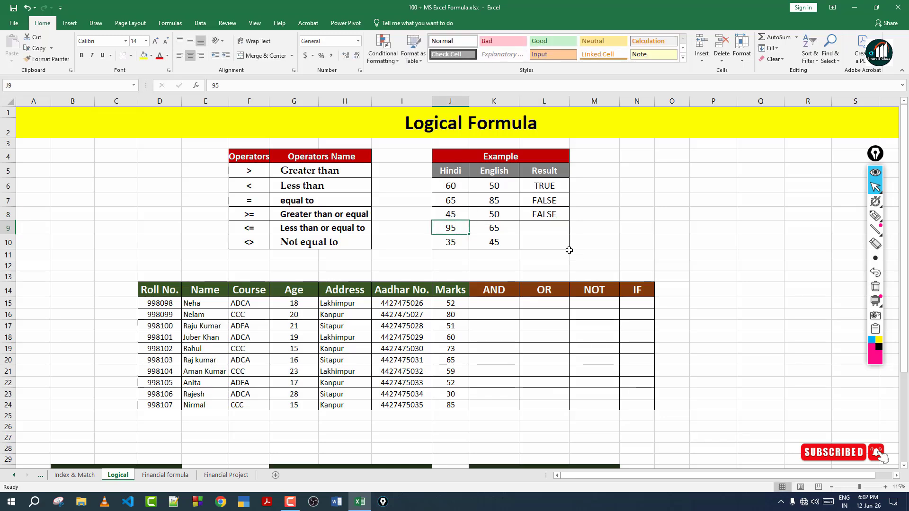
double_click(542, 214)
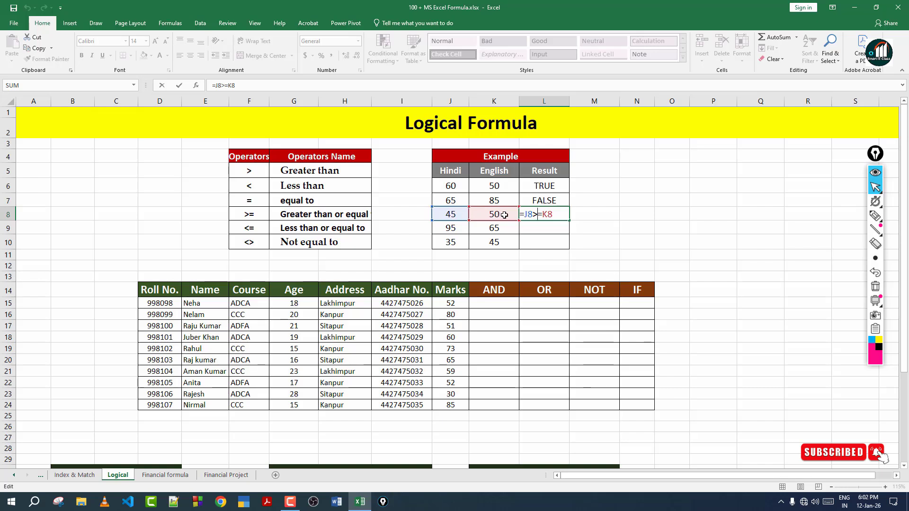
key(Return)
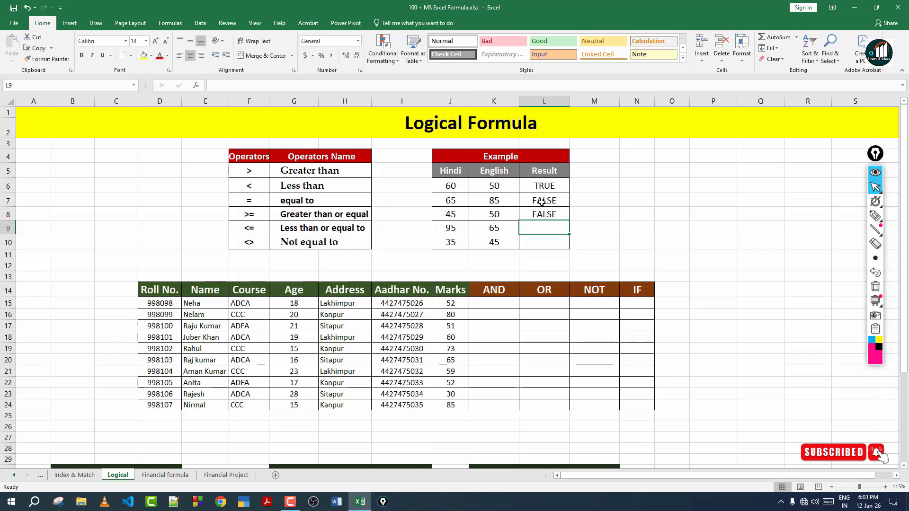
Review the operators and example tables, and examine the student table's columns beside the AND, OR, NOT and IF headings
click(631, 186)
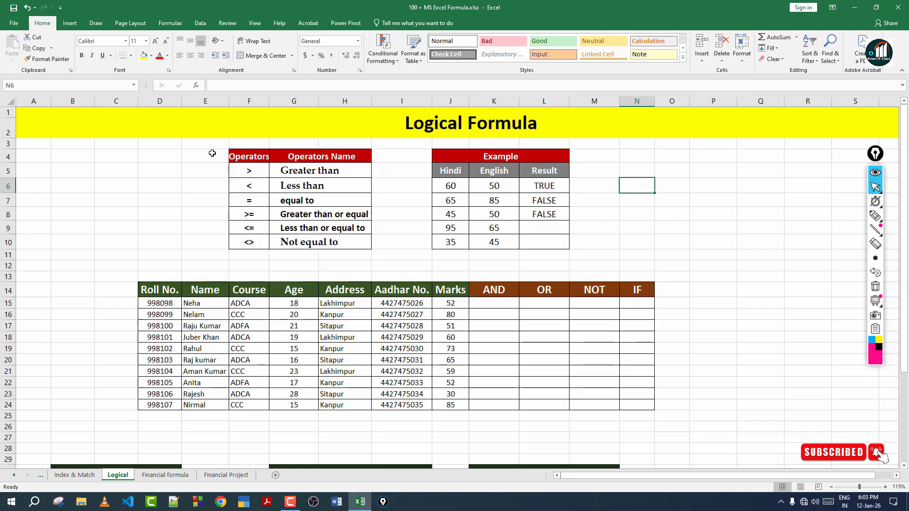
drag(193, 150, 591, 258)
click(635, 217)
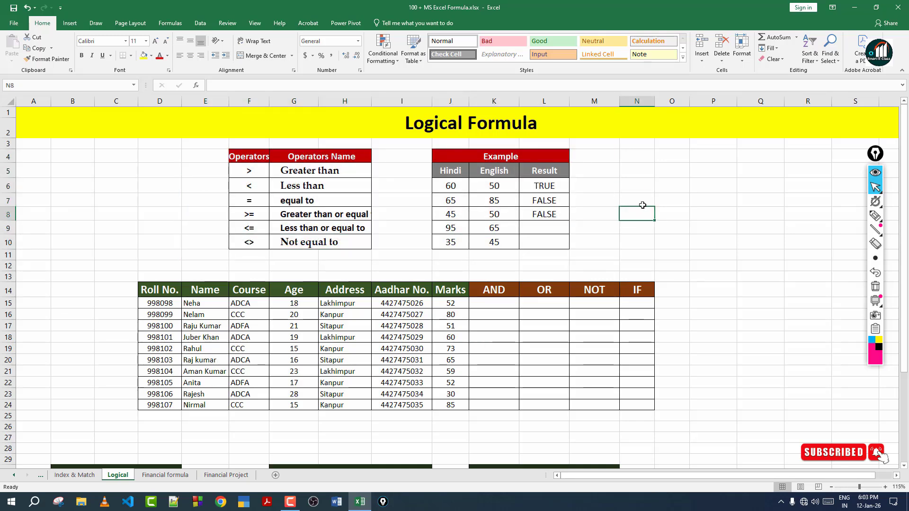
scroll(643, 208, down, 1)
click(676, 281)
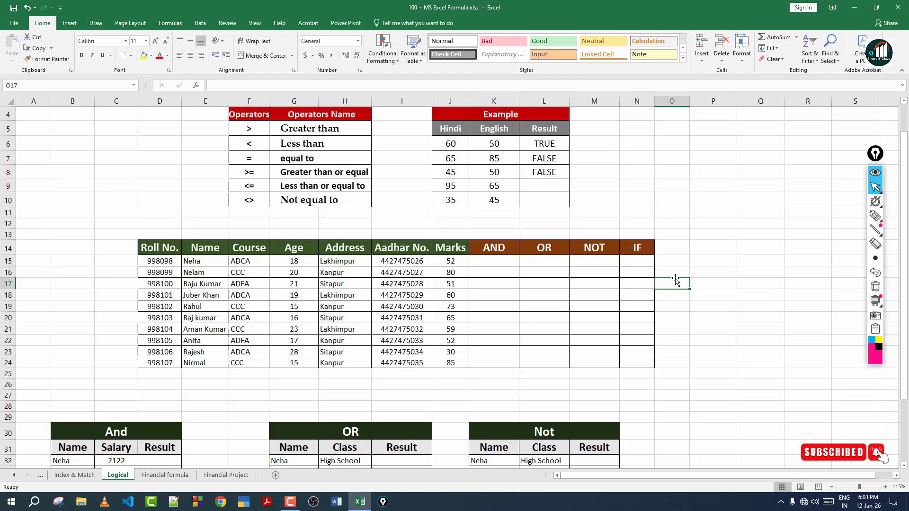
click(497, 261)
scroll(705, 227, down, 2)
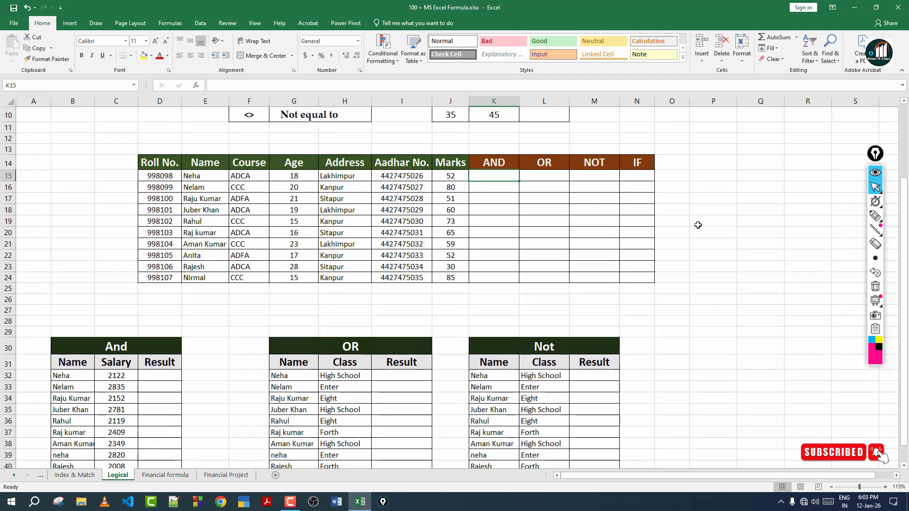
click(504, 166)
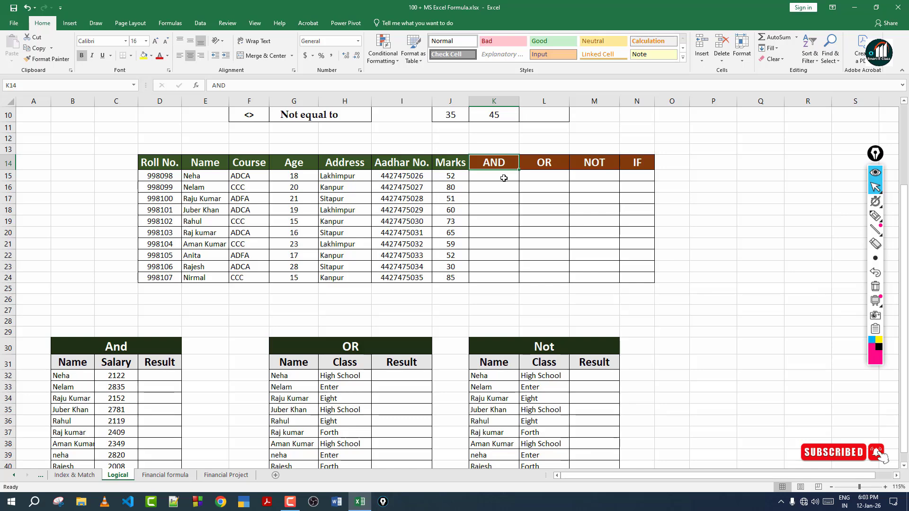
drag(148, 165, 418, 267)
click(402, 244)
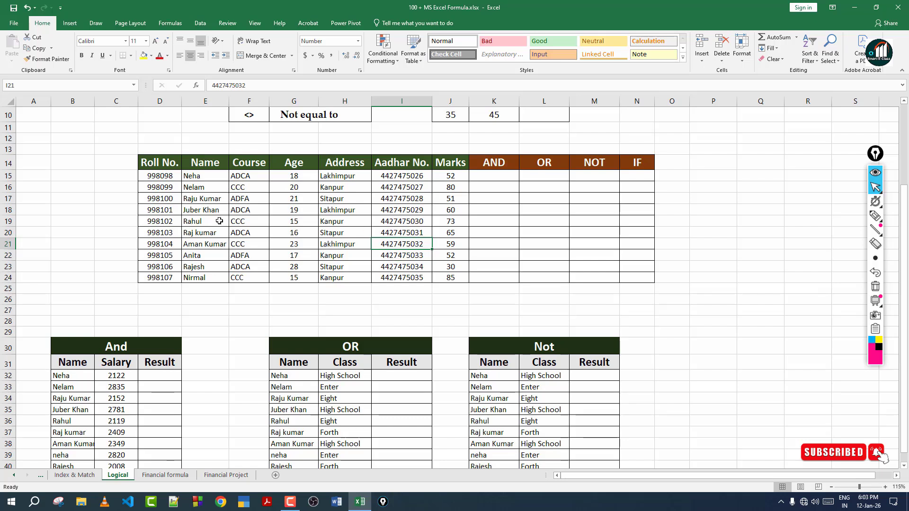
drag(157, 162, 160, 276)
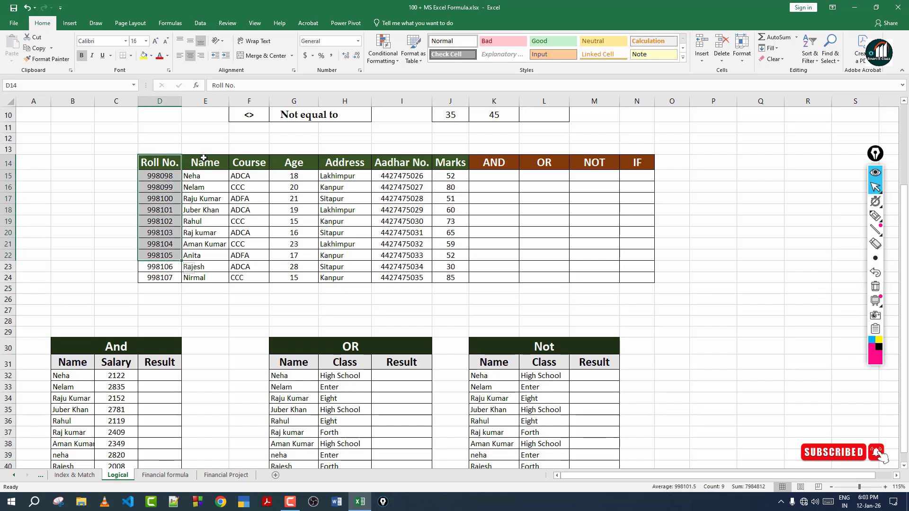
drag(203, 162, 205, 277)
drag(249, 163, 258, 278)
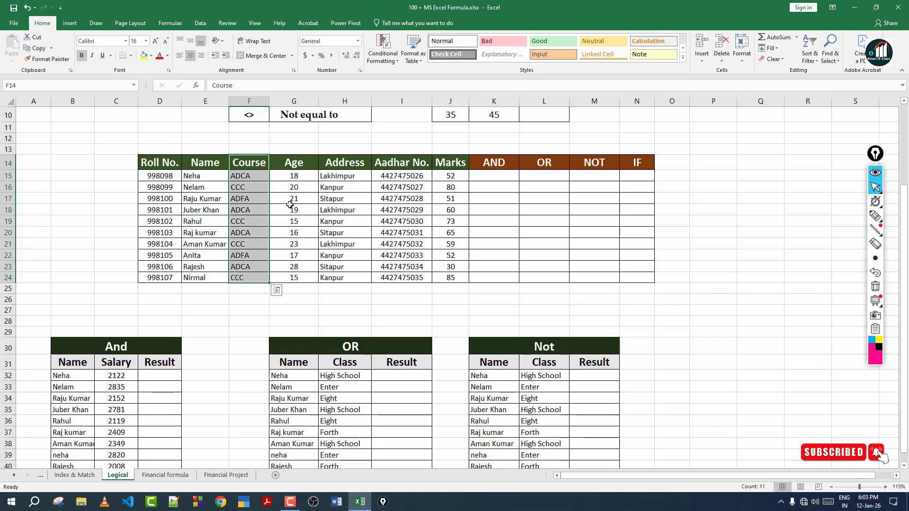
drag(304, 164, 305, 245)
drag(347, 188, 350, 232)
drag(403, 187, 408, 210)
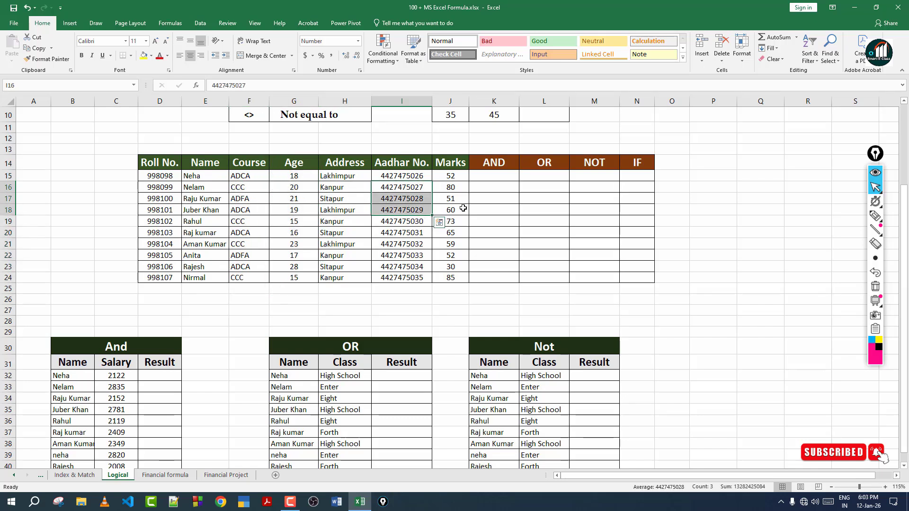
Enter the formula =AND(F15="ADCA",G15>18) in K15 to test the first student's course and age together
click(502, 181)
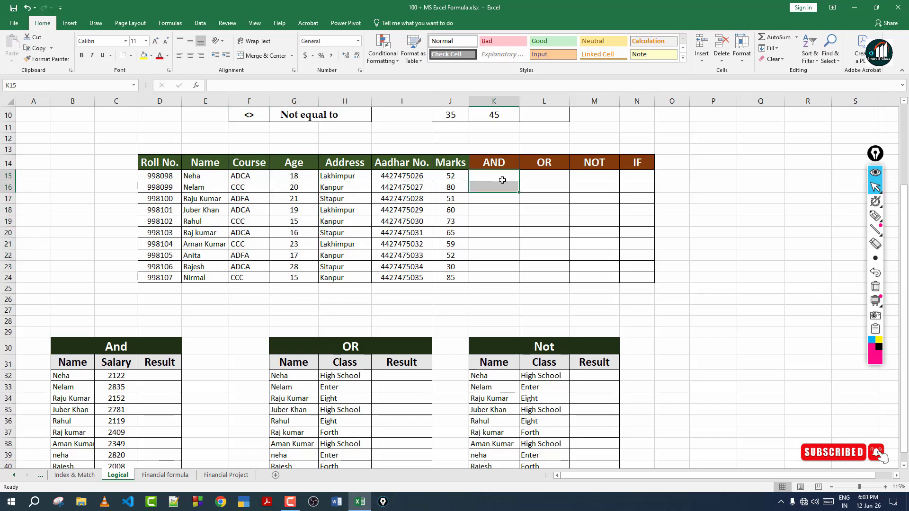
click(502, 179)
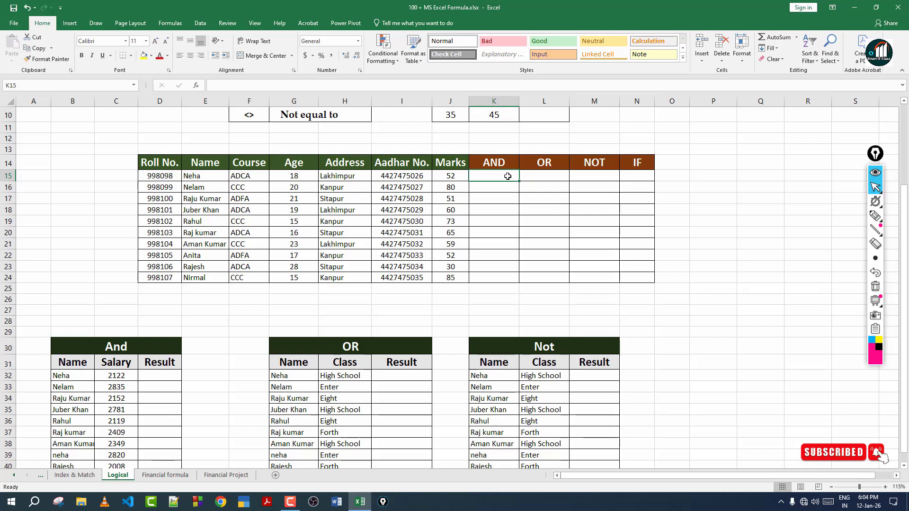
text(=)
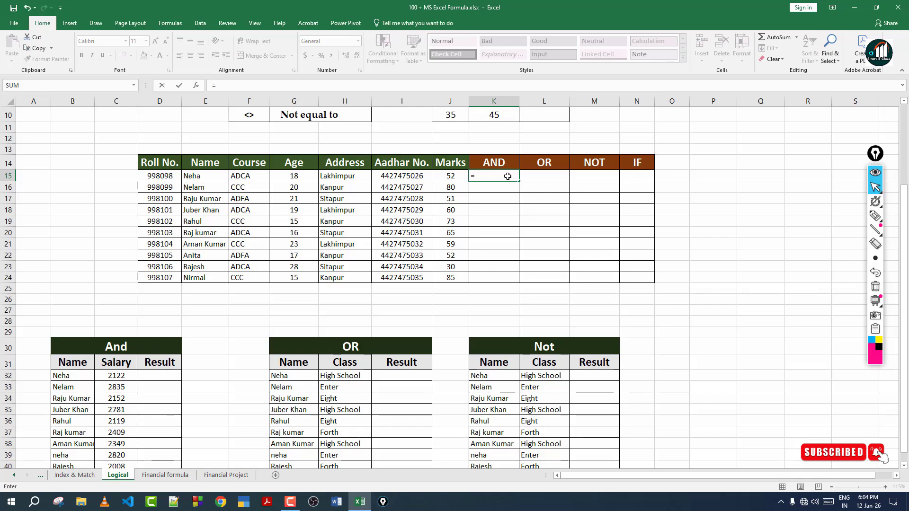
text(and)
key(Tab)
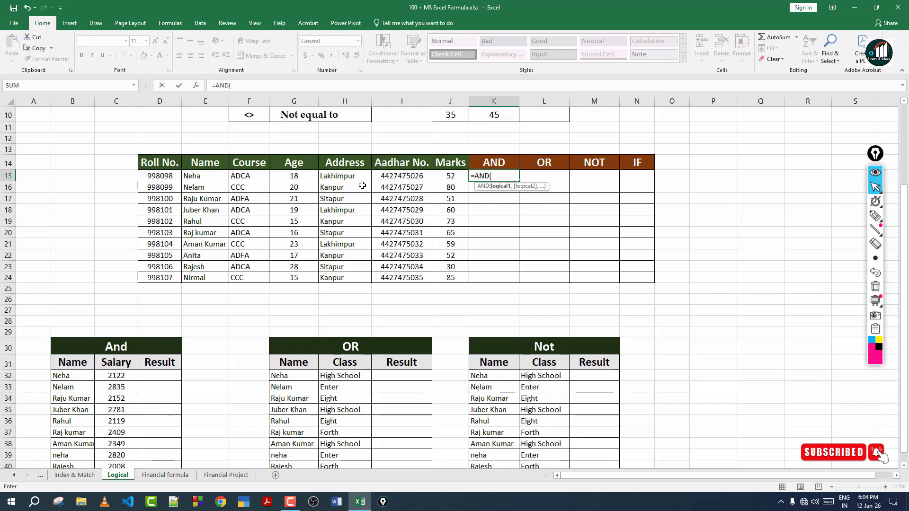
click(252, 177)
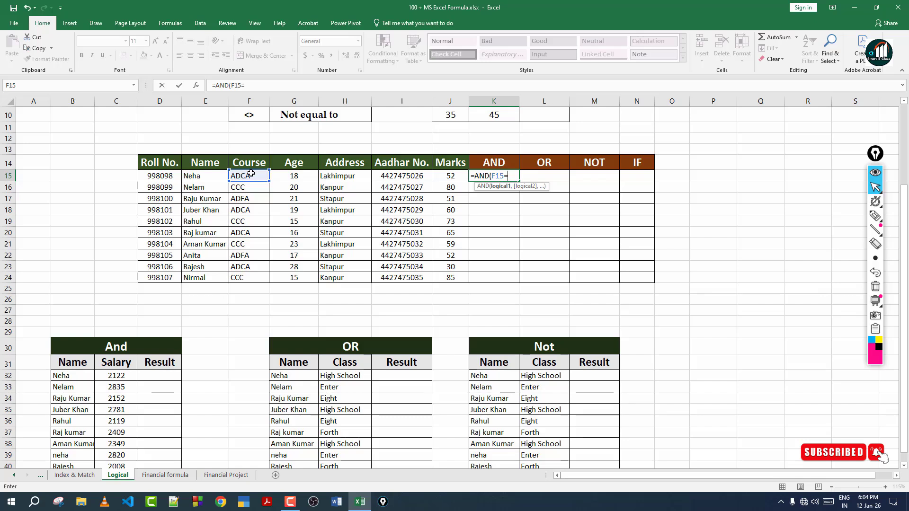
text("ADCA",)
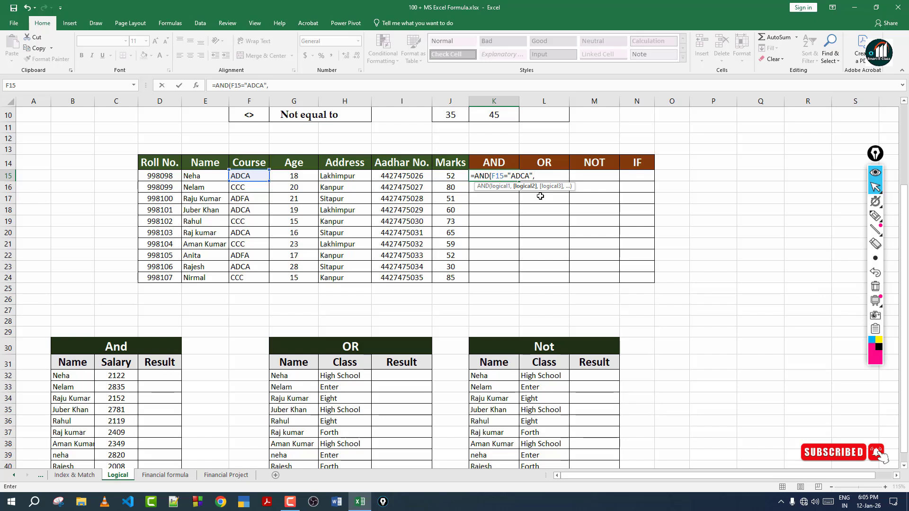
click(290, 176)
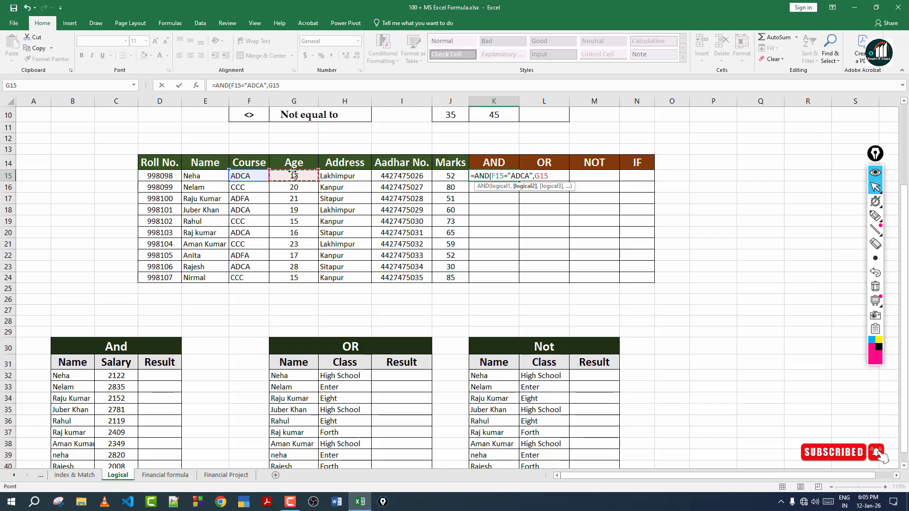
text(>)
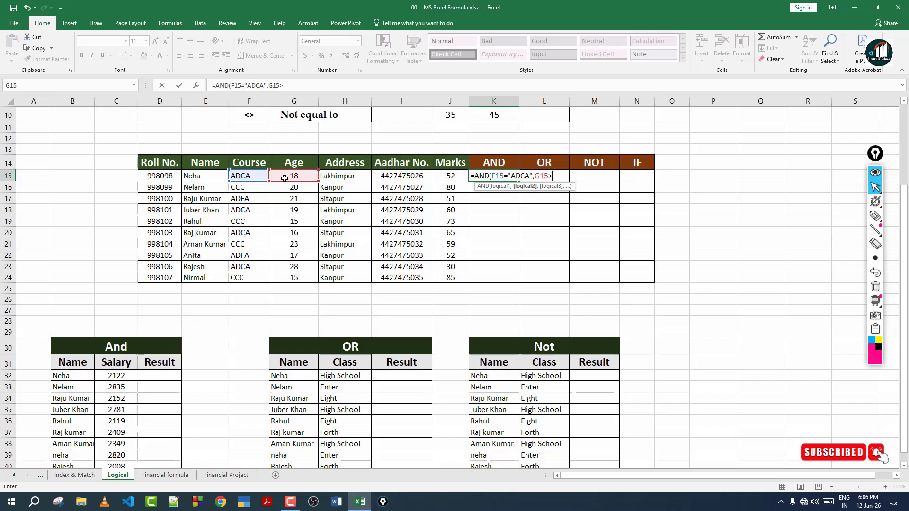
text(1)
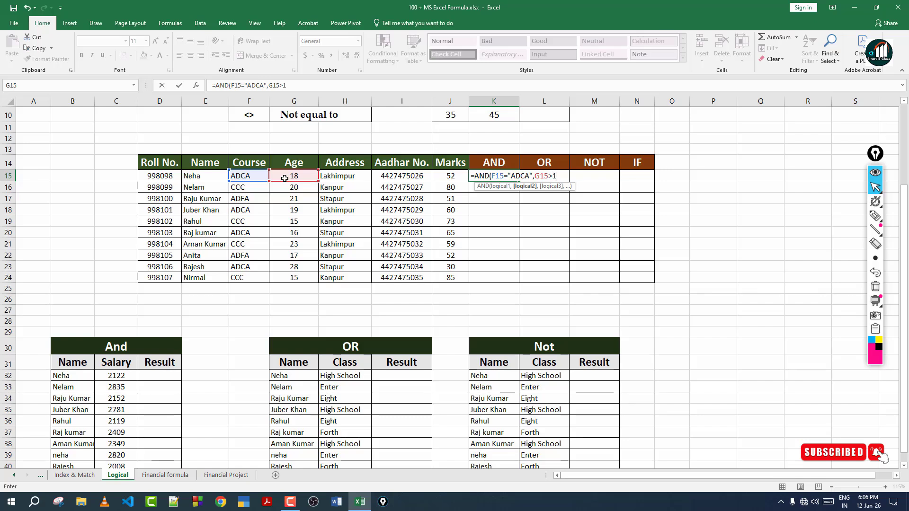
text(8))
key(Return)
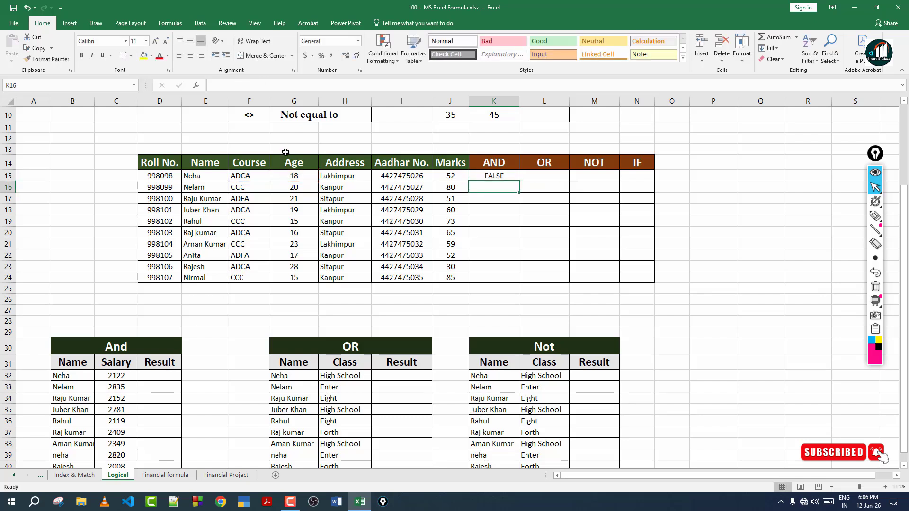
Fill the two-condition AND formula from K15 down to K24 and review the formula in K15
click(496, 176)
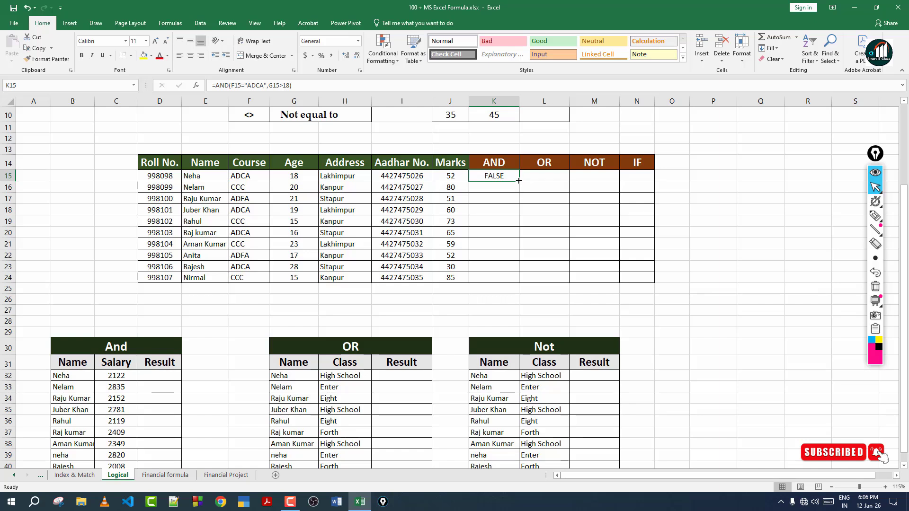
double_click(518, 181)
click(499, 182)
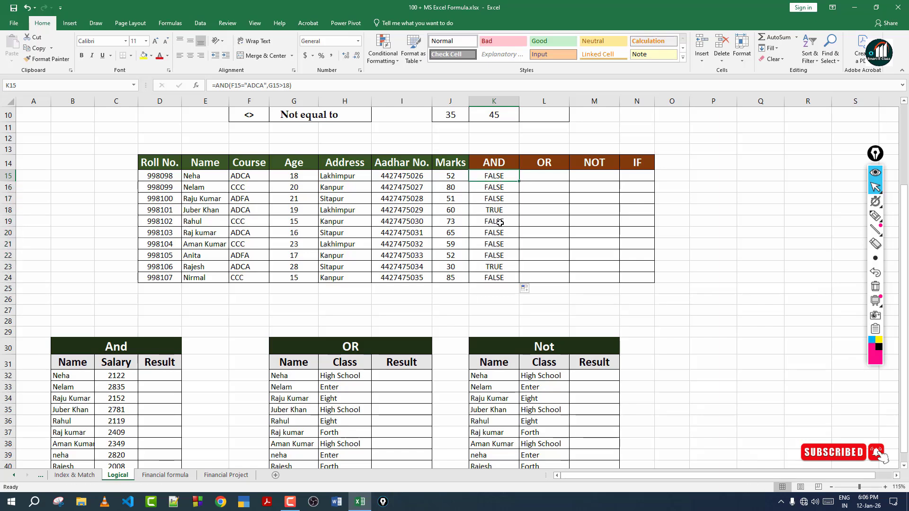
double_click(513, 176)
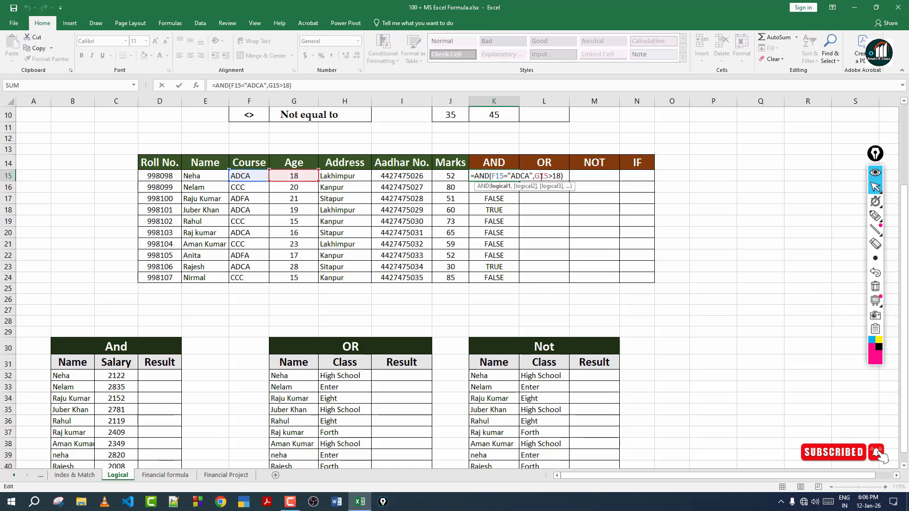
key(Return)
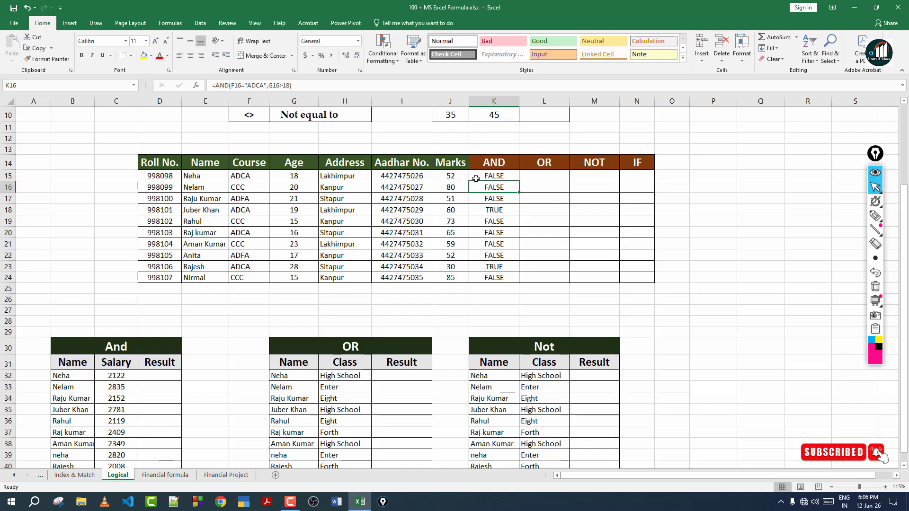
Check the course and age in rows 16 and 18 against the two AND conditions
click(240, 188)
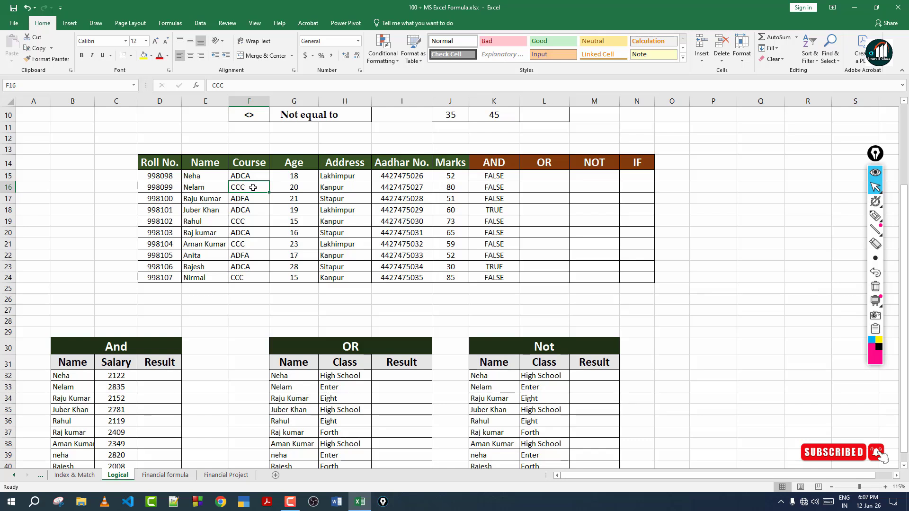
click(290, 189)
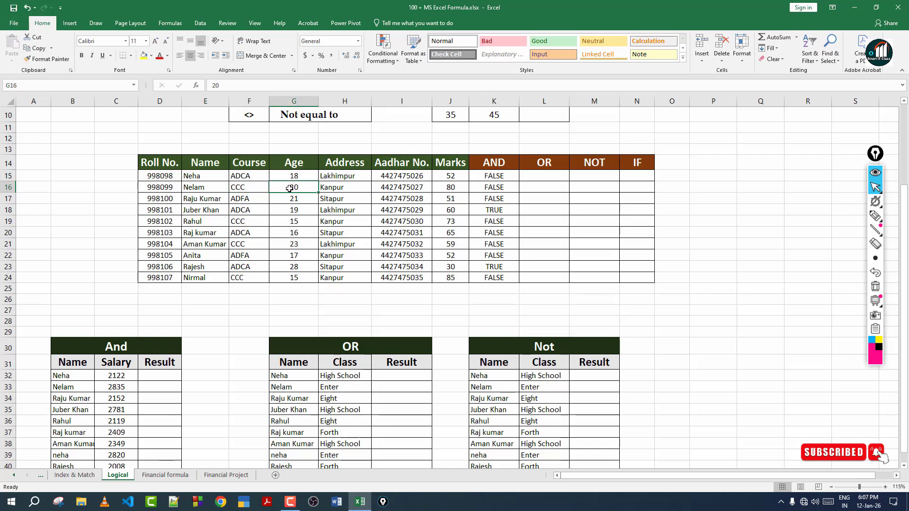
click(246, 186)
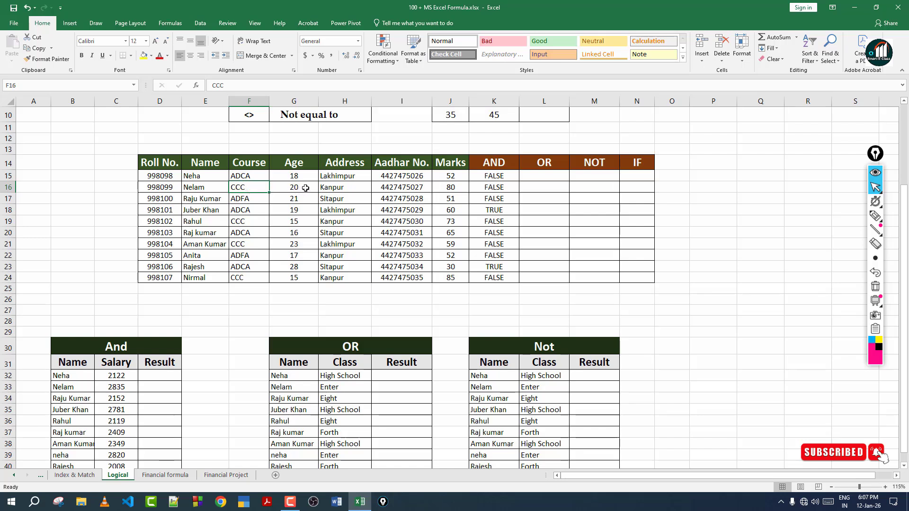
drag(501, 211, 210, 212)
click(210, 211)
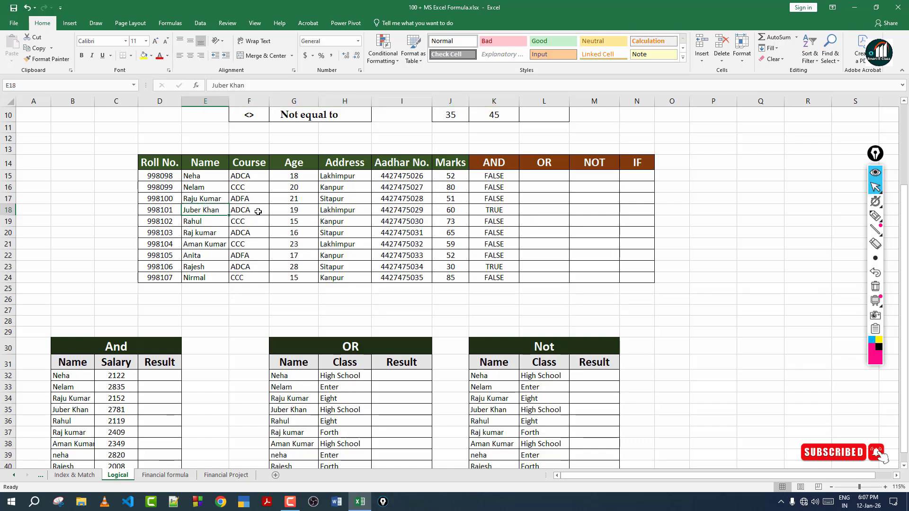
click(258, 210)
click(305, 210)
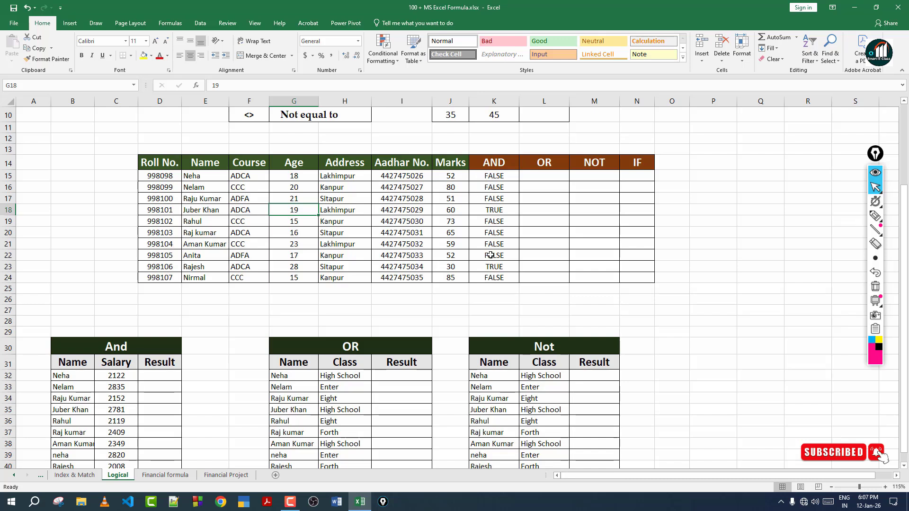
Clear the AND column results and enter =AND(F15="ADCA",G15>18,H15="Lakhimpur") in K15
drag(495, 179, 499, 298)
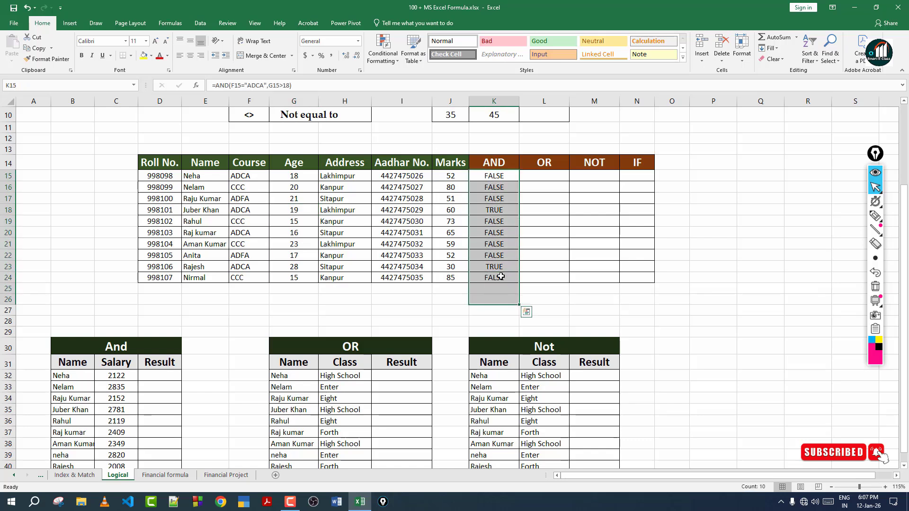
key(Delete)
click(490, 177)
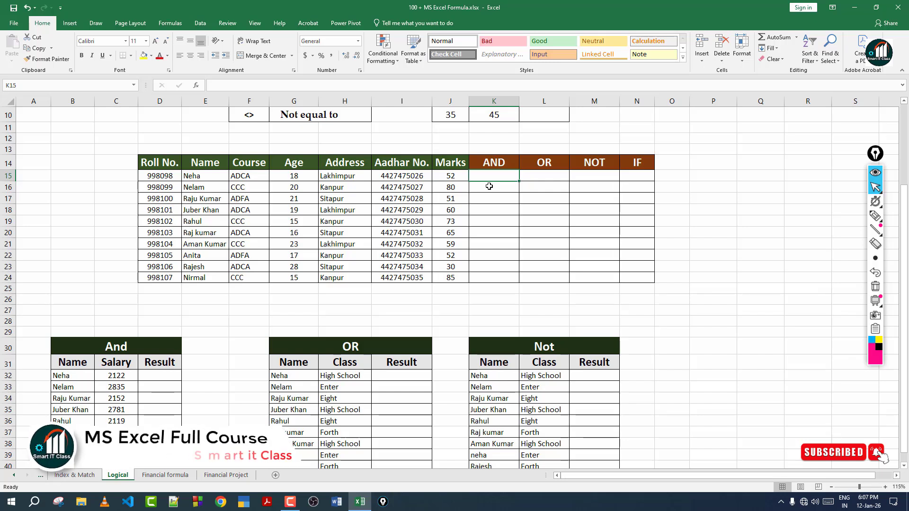
text(=and)
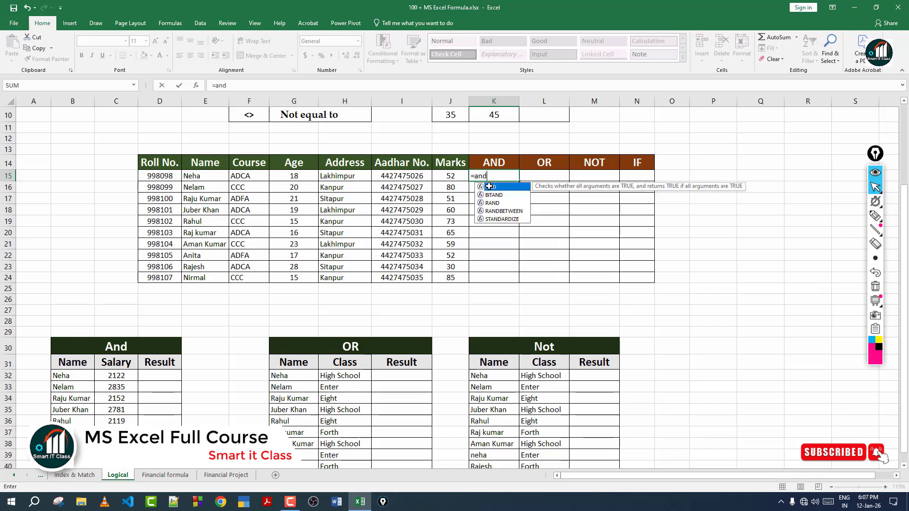
key(Tab)
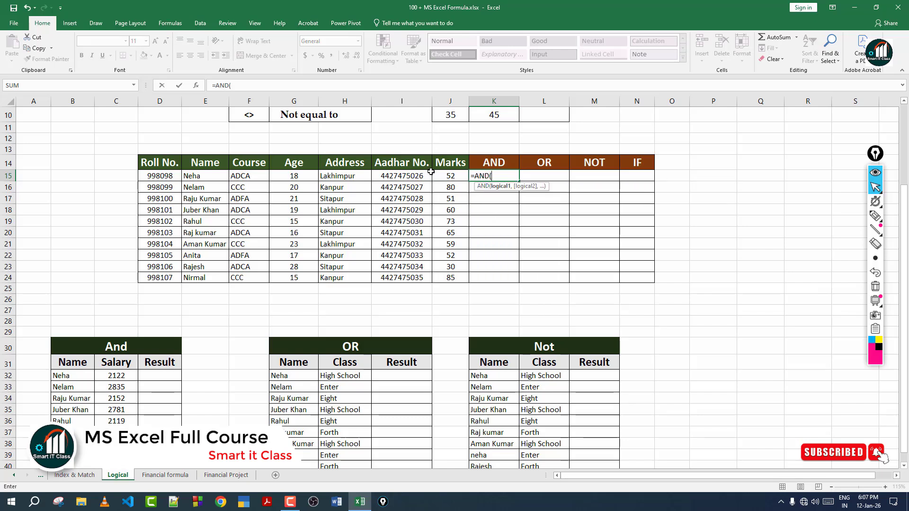
click(240, 174)
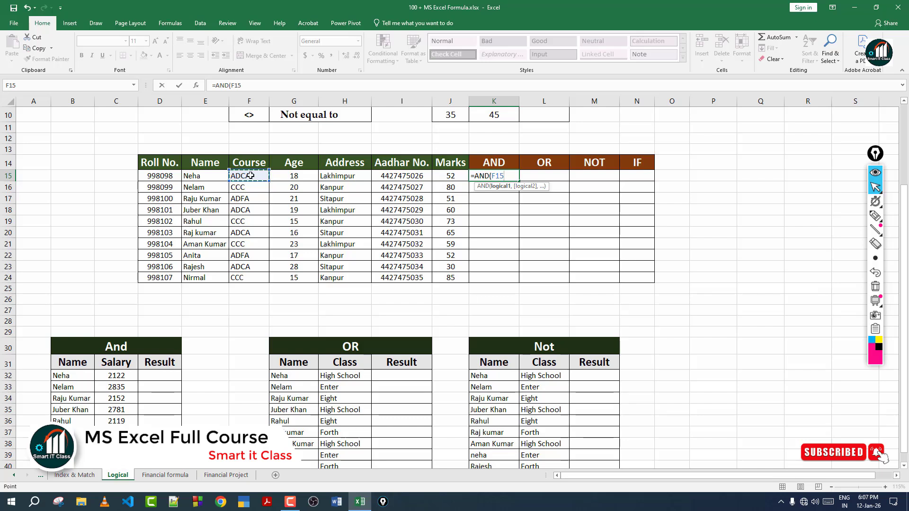
text(=)
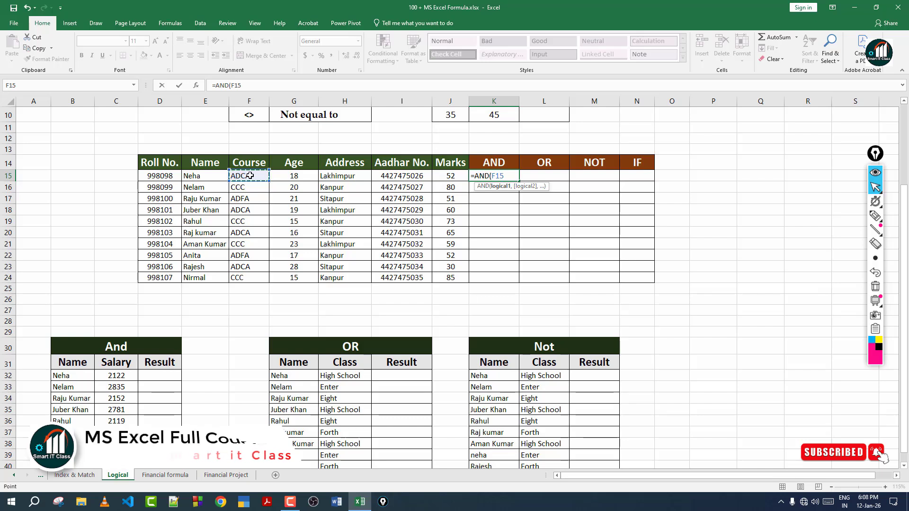
text(")
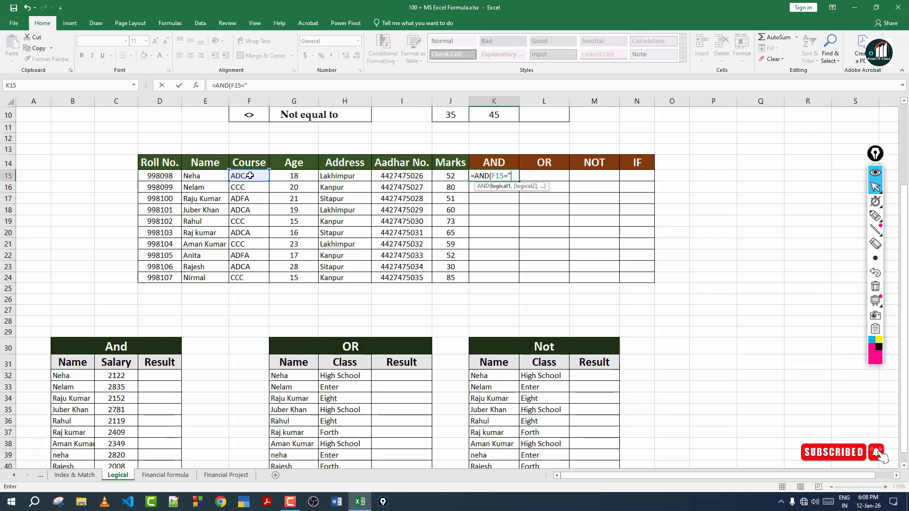
text(ADCA",)
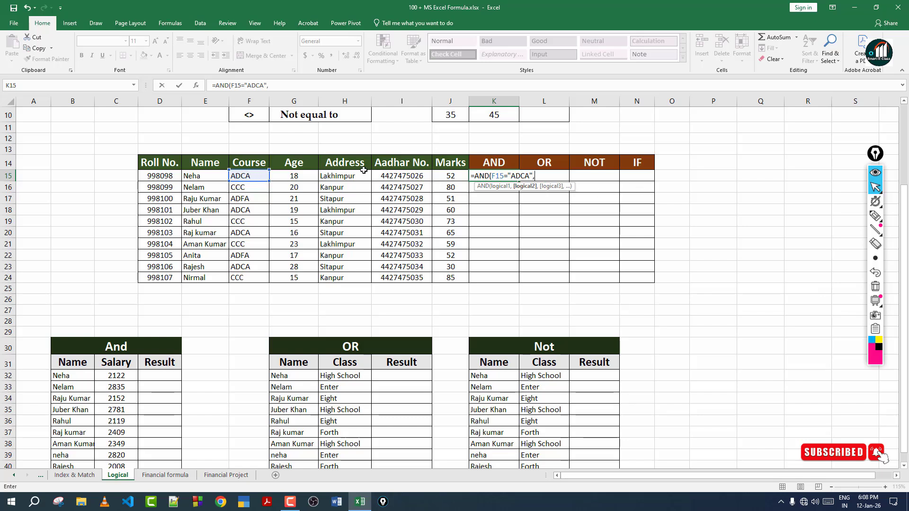
click(294, 175)
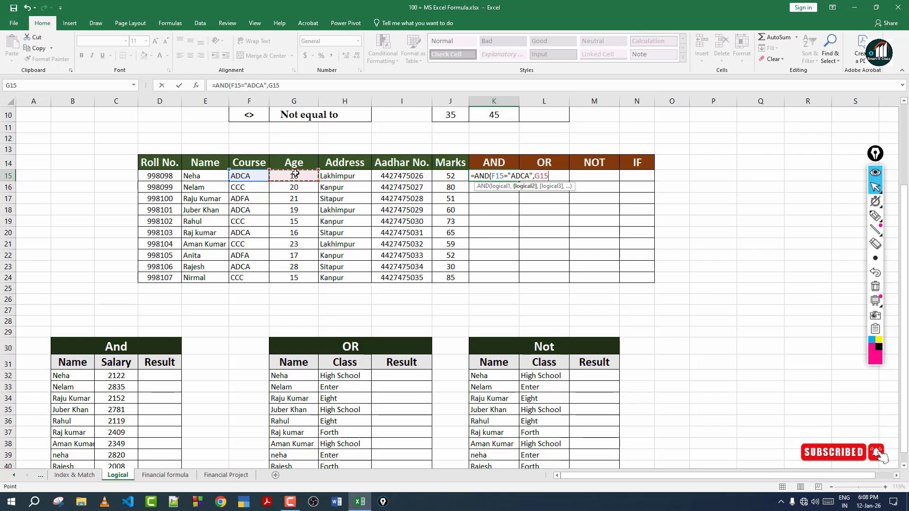
text(>18,)
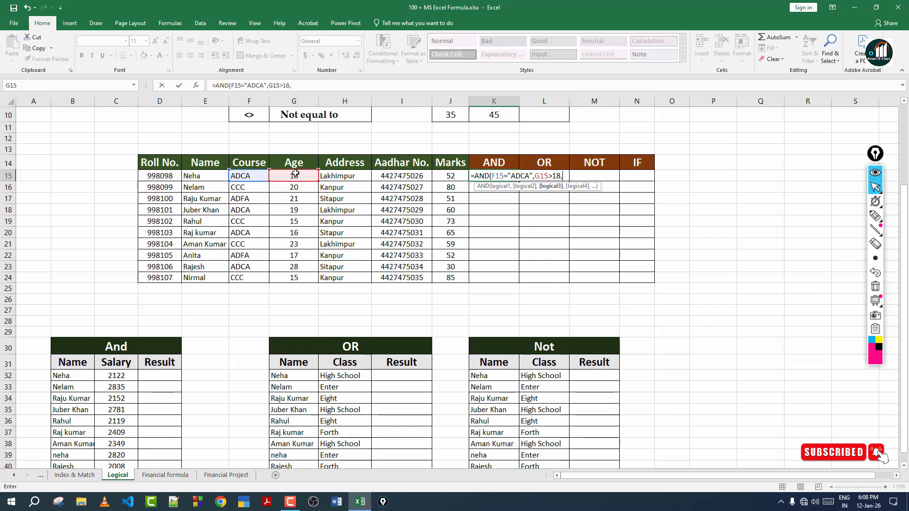
click(347, 176)
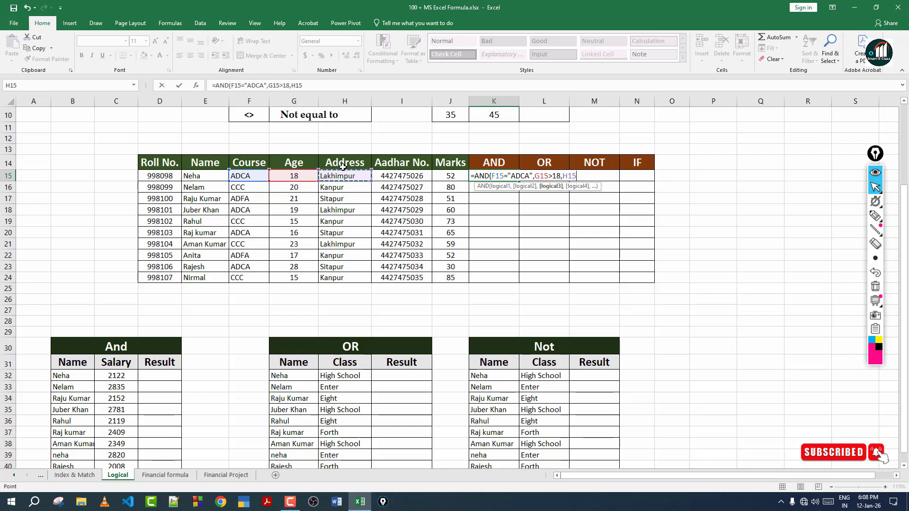
text(="Lakhimpur")
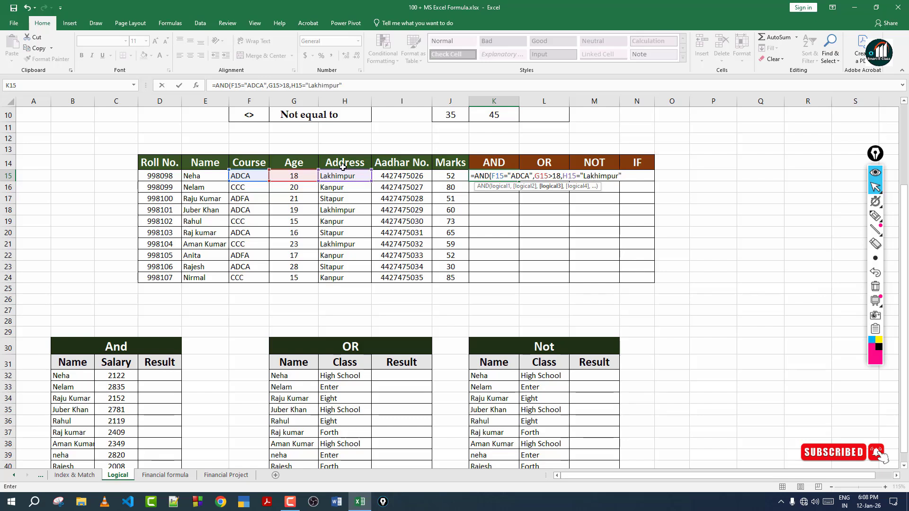
text())
key(Return)
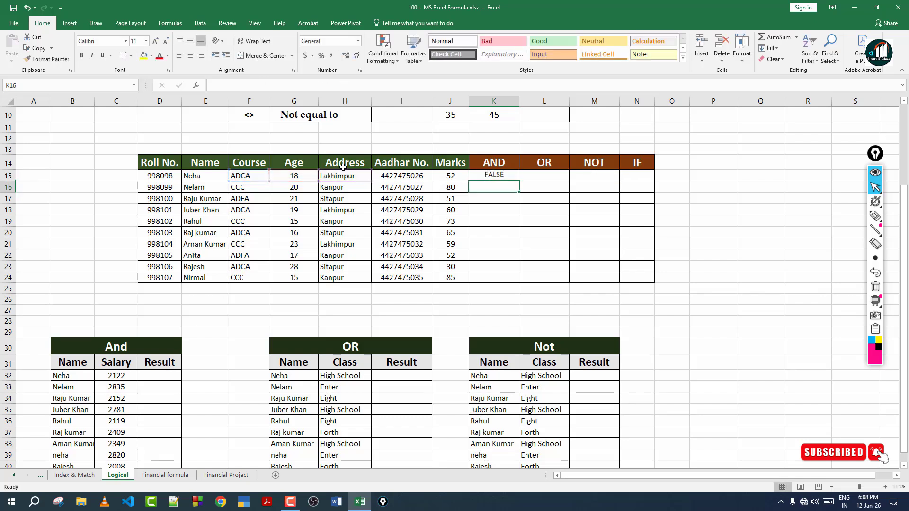
Fill the three-condition AND formula from K15 down through K24
click(500, 175)
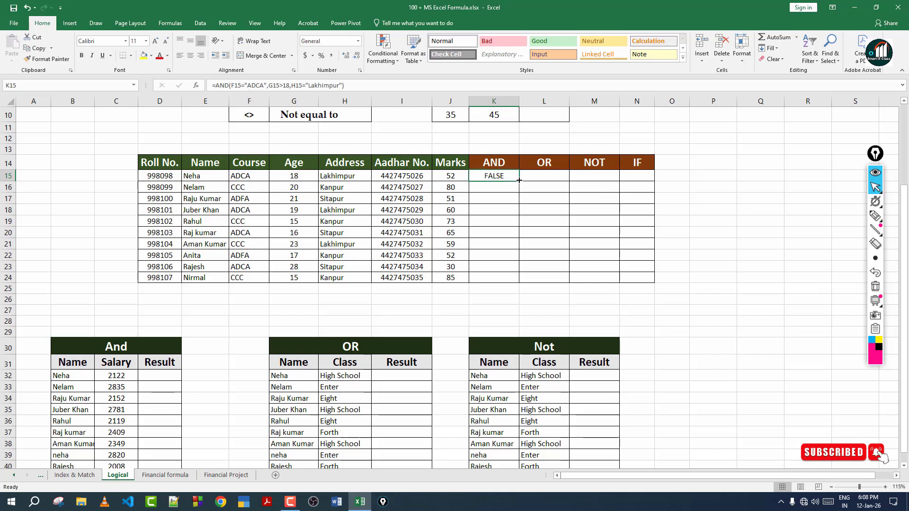
double_click(519, 182)
click(507, 178)
Compare the course, age and address in rows 18 and 21 with their AND results
drag(508, 211, 211, 210)
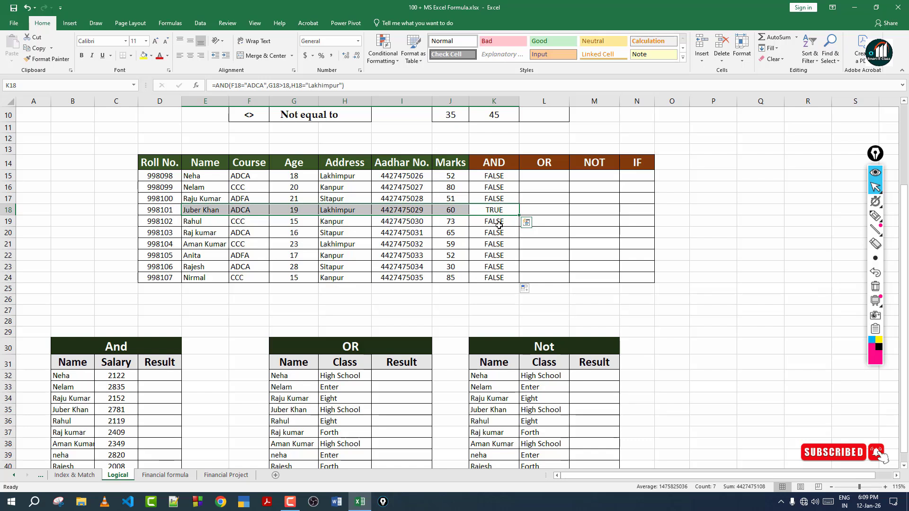
click(497, 257)
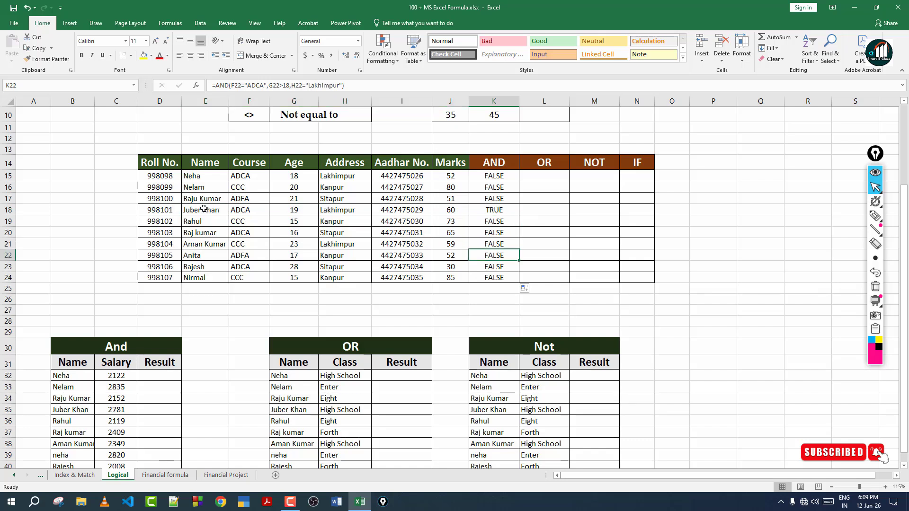
click(201, 245)
click(249, 243)
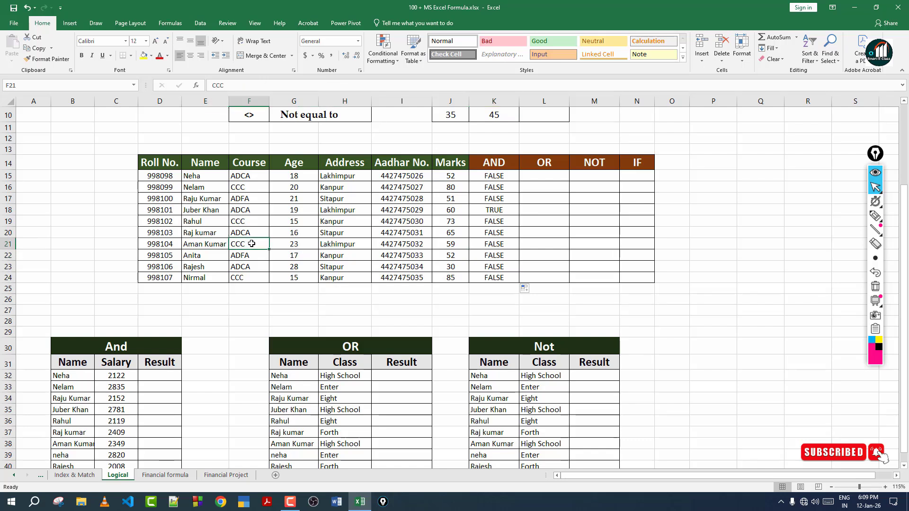
click(305, 243)
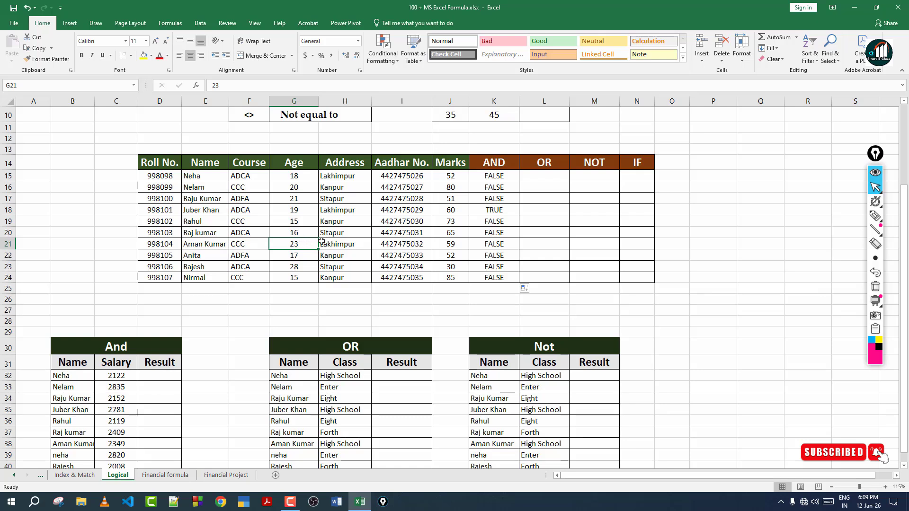
click(337, 244)
Set the course in F21 to ADCA and recheck that student's AND result in K21
click(247, 243)
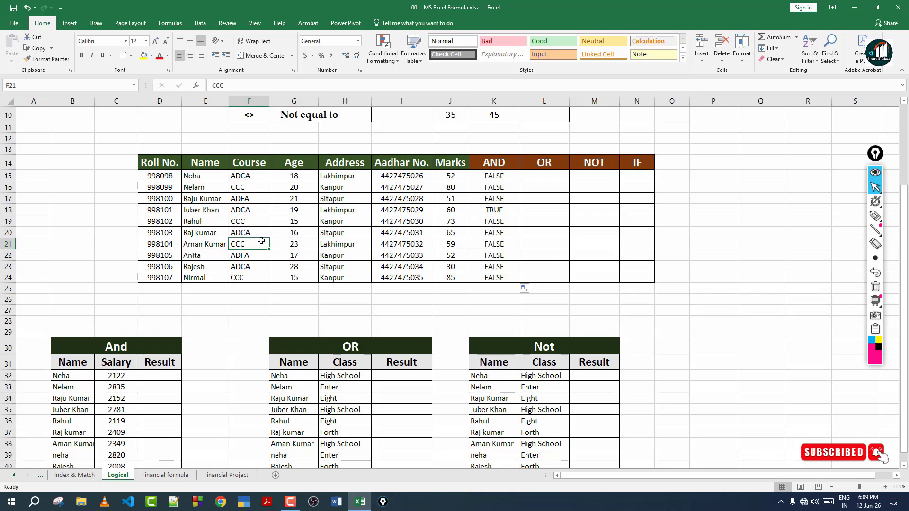
text(ADCA)
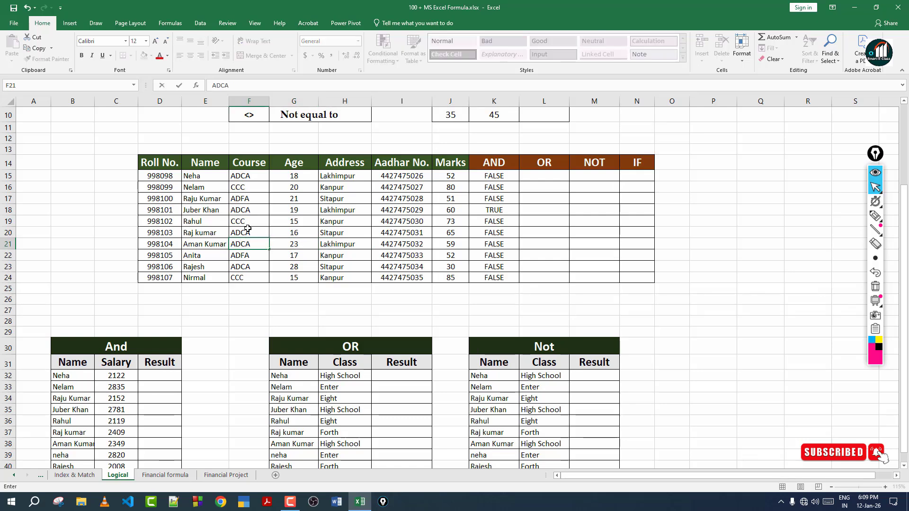
key(ctrl+Return)
click(482, 242)
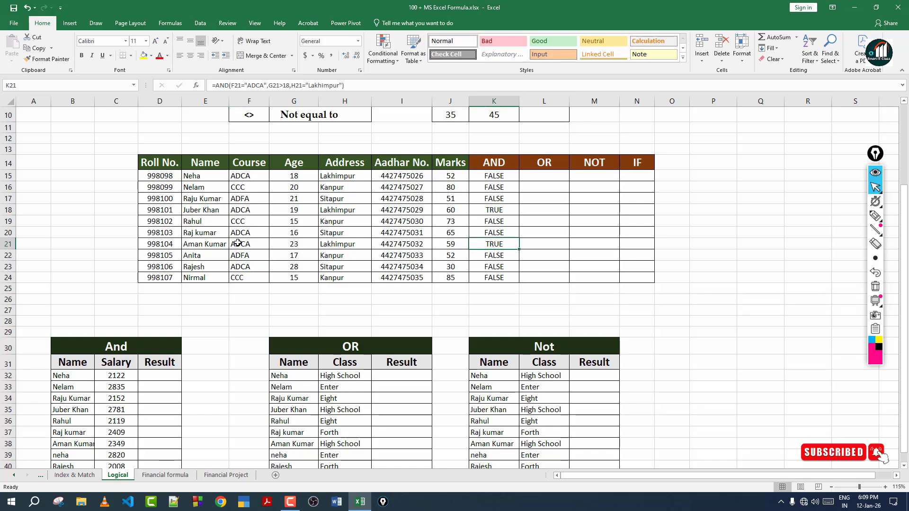
drag(238, 243, 351, 244)
click(493, 245)
Enter =OR(F15="ADCA",G15>18) in L15 of the OR column
click(544, 164)
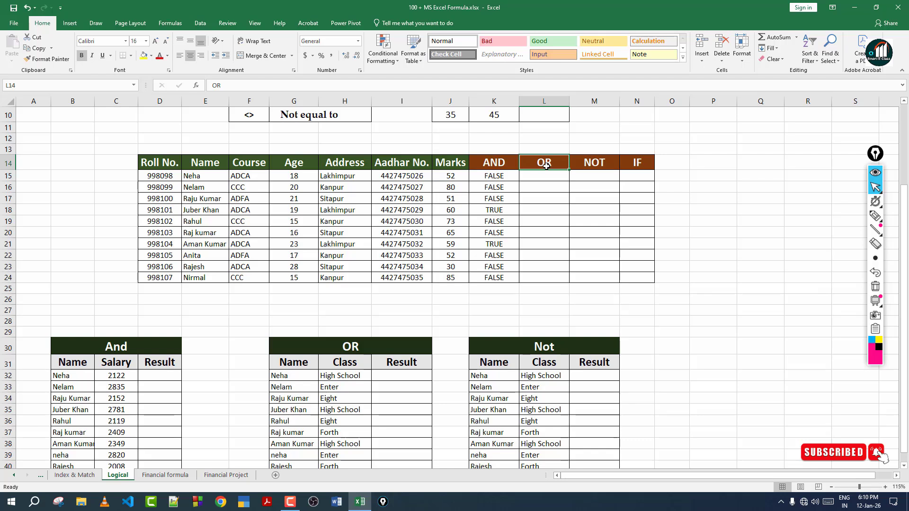
click(545, 175)
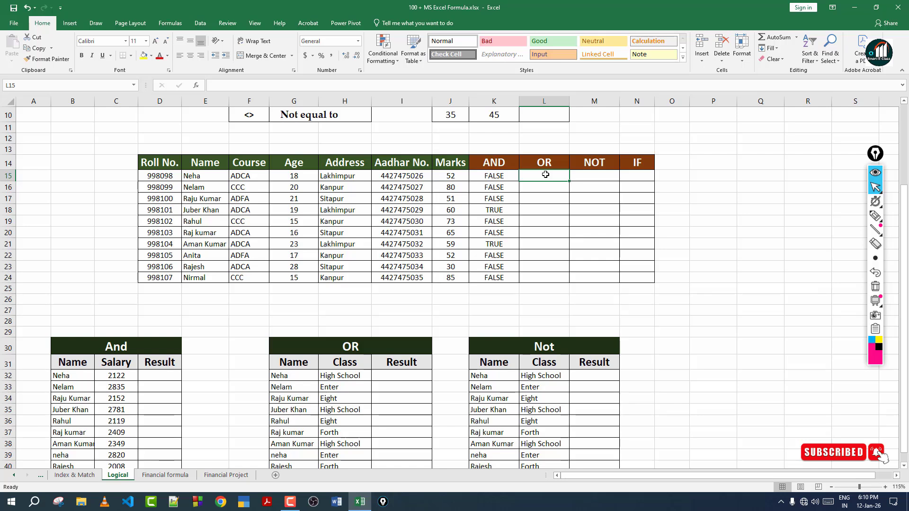
text(=)
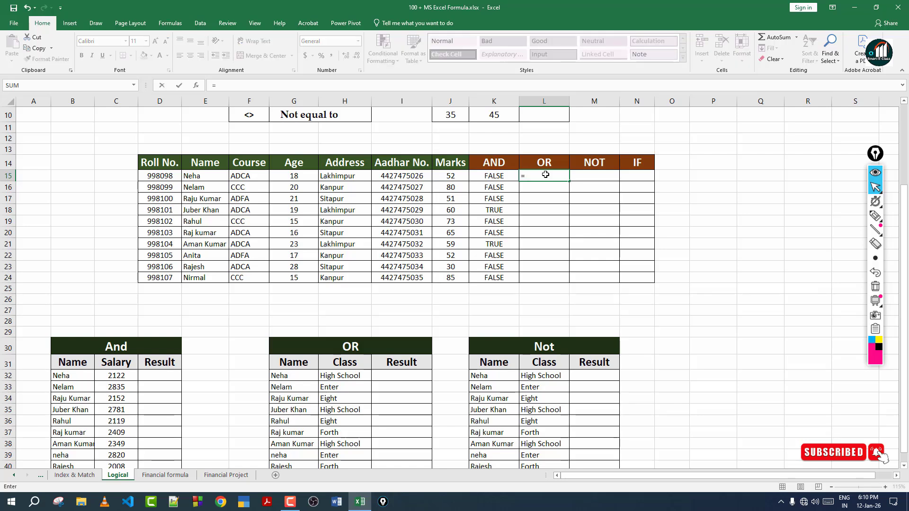
text(OR()
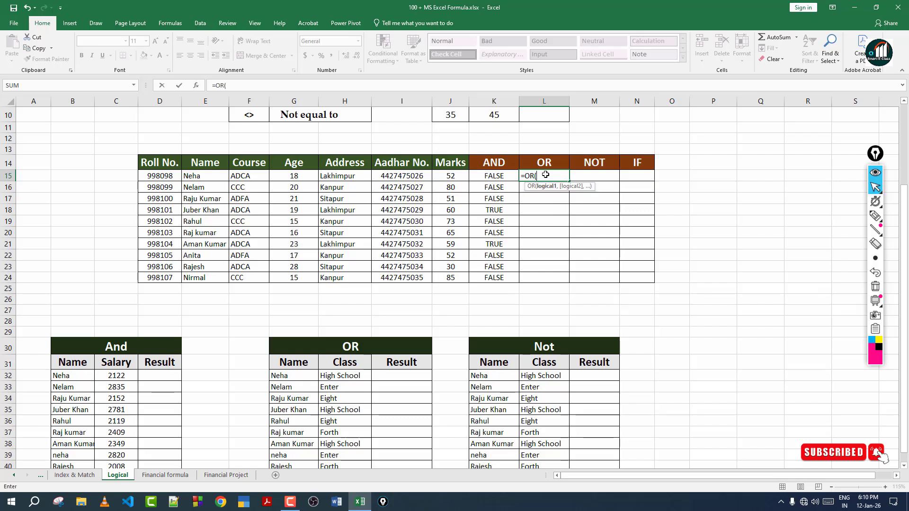
click(251, 176)
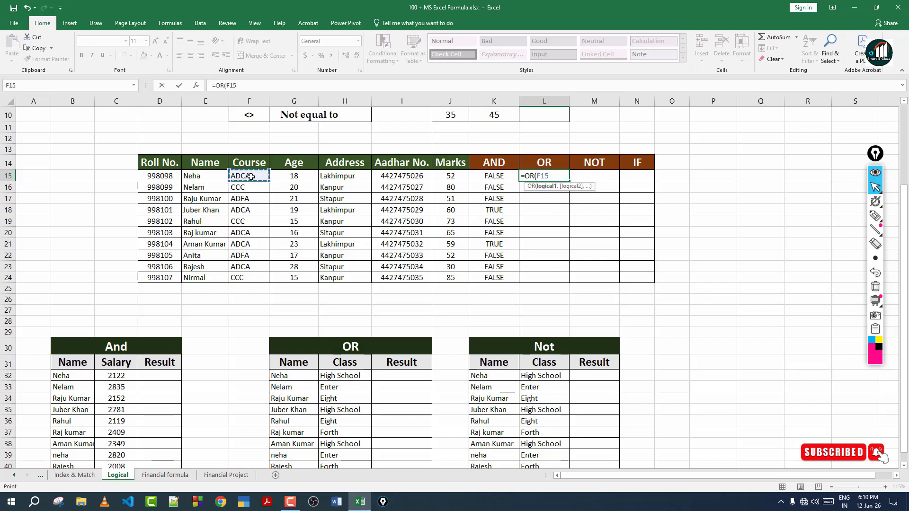
text(="ADCA",)
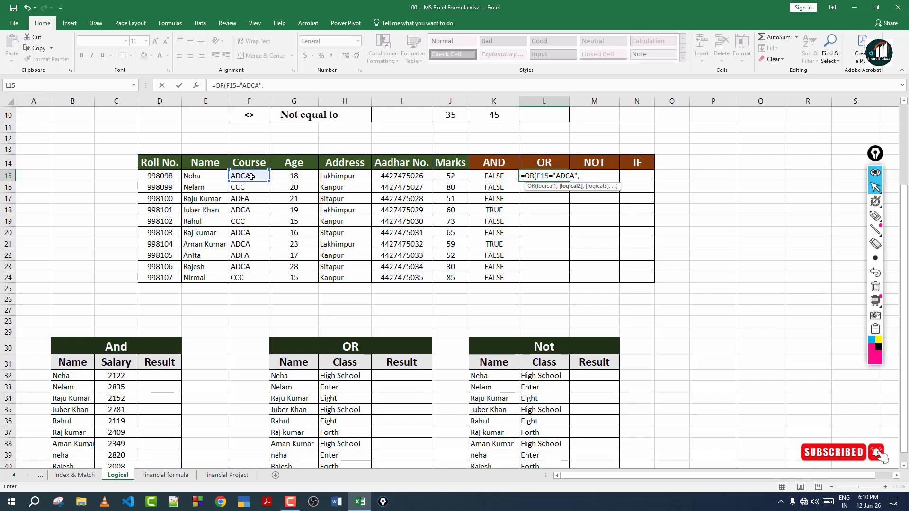
click(288, 176)
text(>)
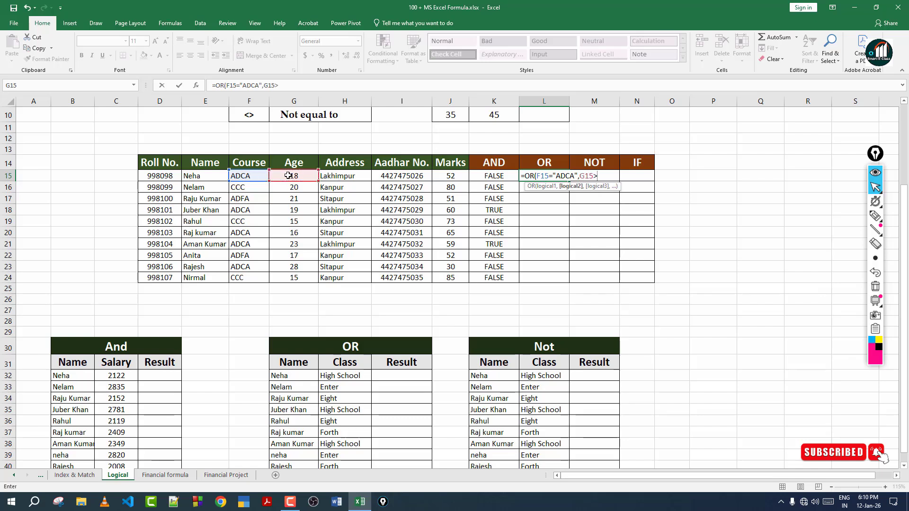
text(18))
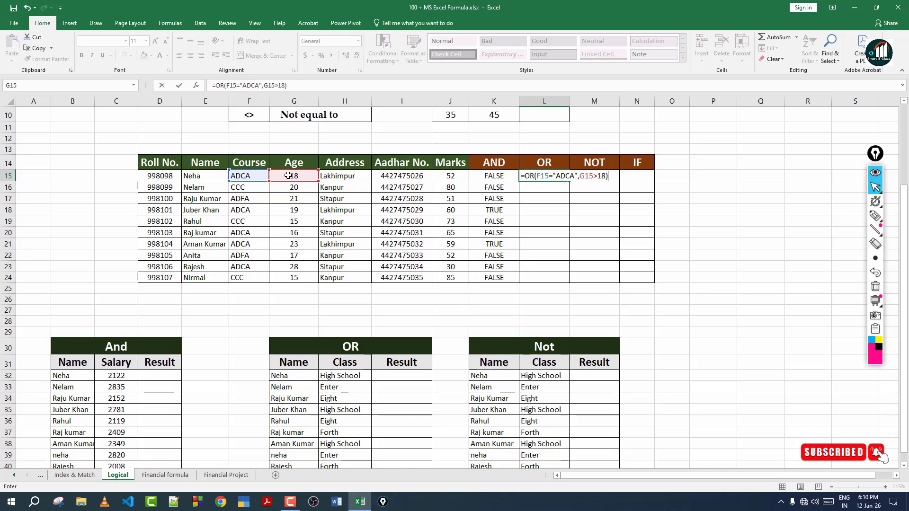
key(Return)
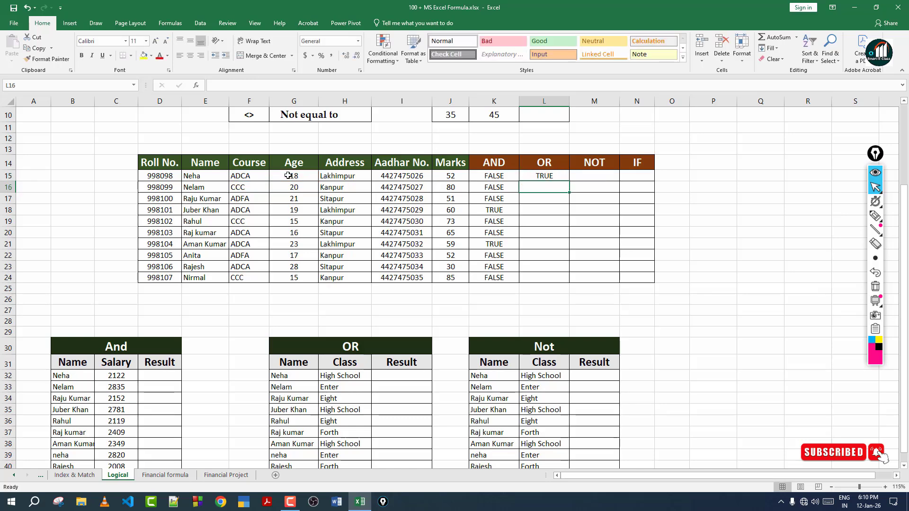
Fill the OR formula from L15 down through L24 and check its conditions against row 15's course and age
click(544, 178)
double_click(560, 181)
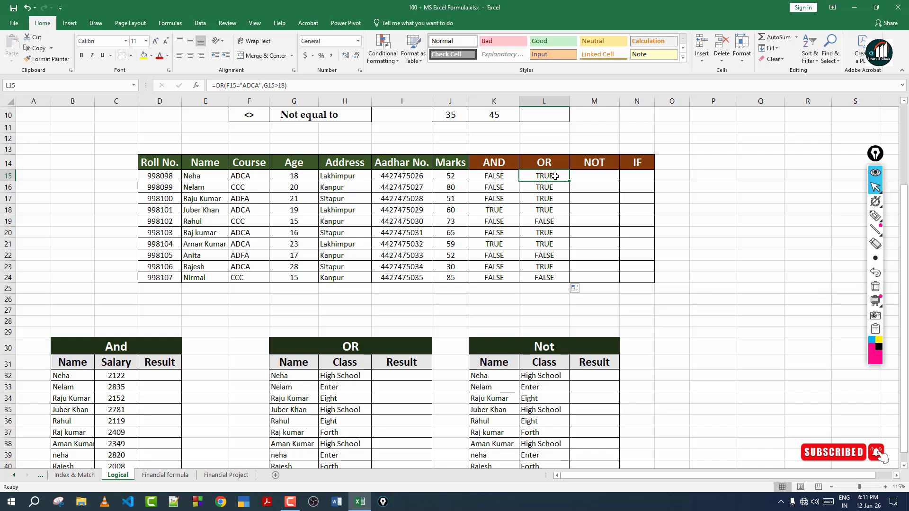
click(244, 175)
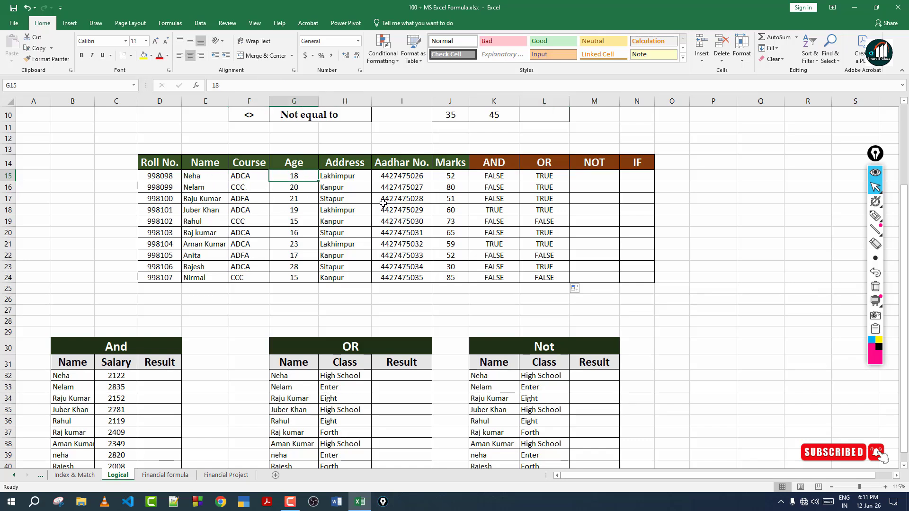
double_click(548, 181)
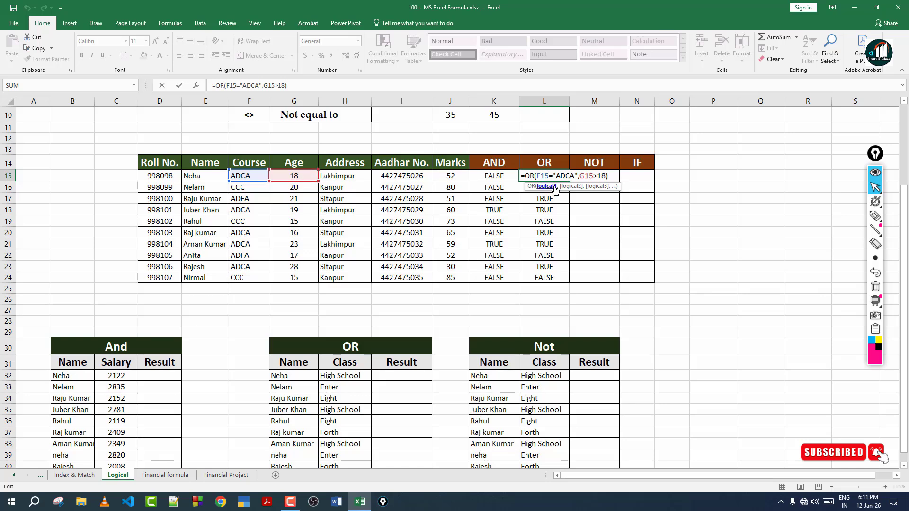
key(Return)
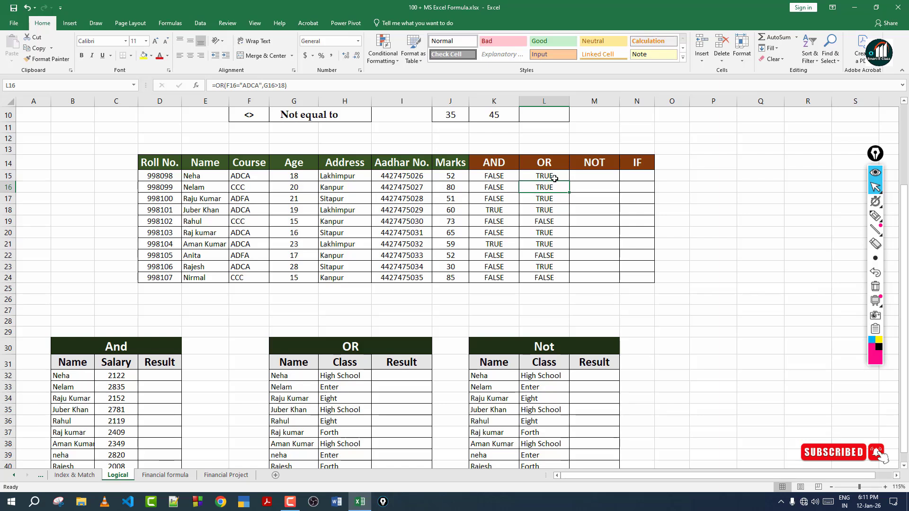
Enter =NOT(F15="ADCA") in M15 of the NOT column
click(581, 177)
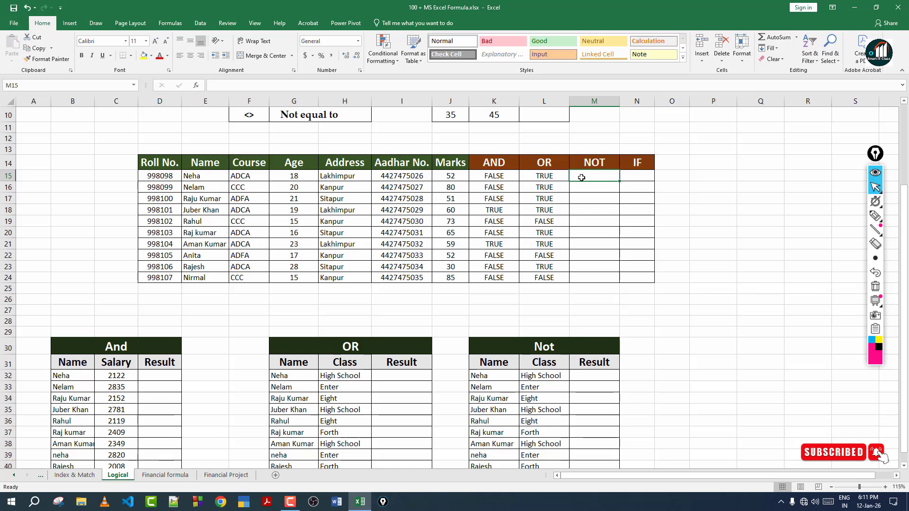
text(=n)
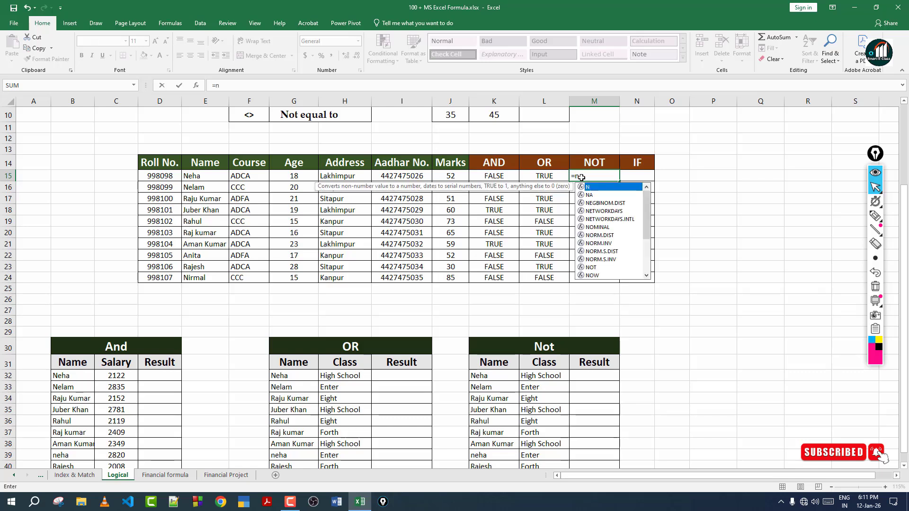
text(ot)
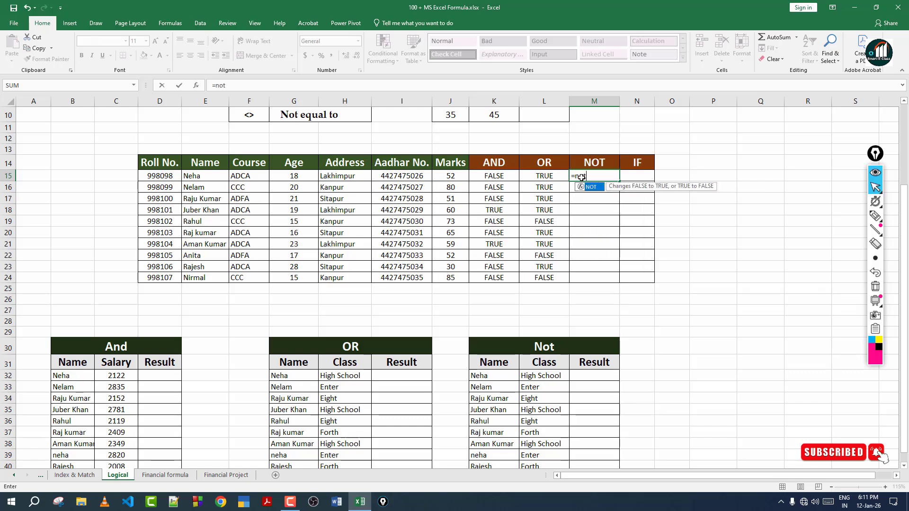
key(Tab)
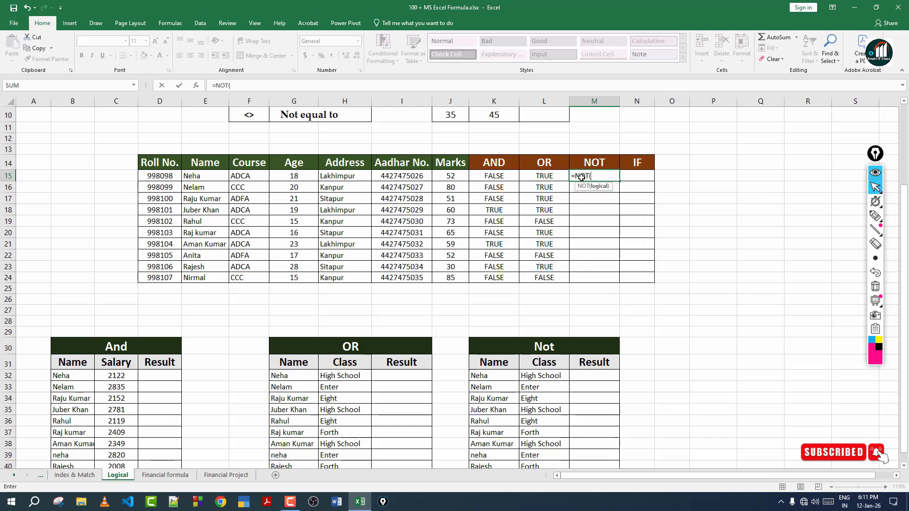
click(250, 176)
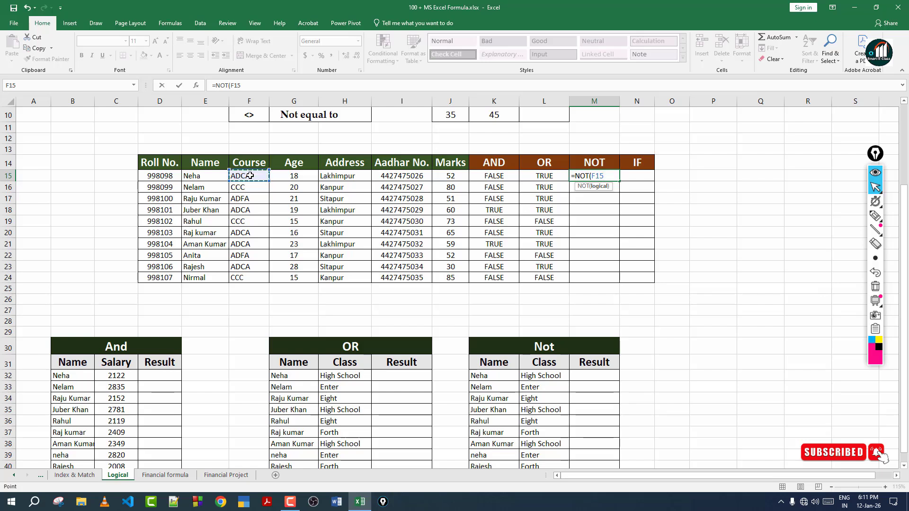
text(="ADCA"))
key(Return)
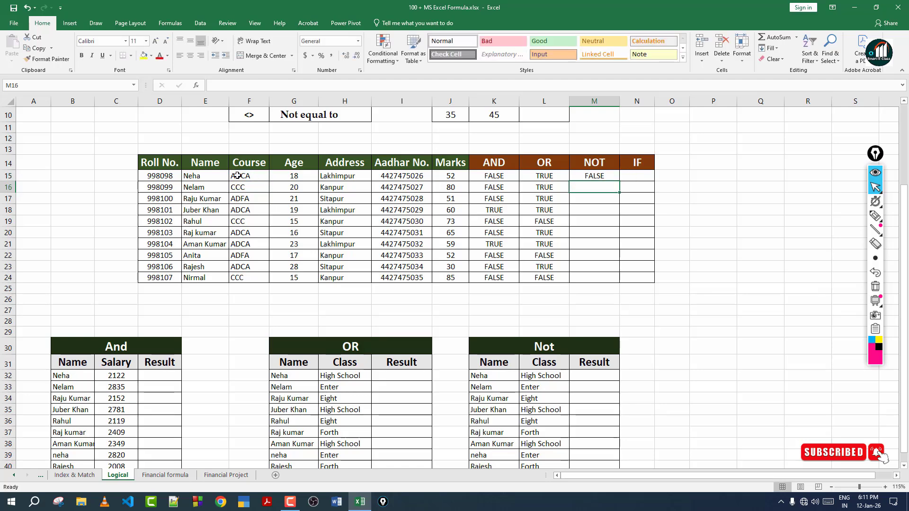
Fill the NOT formula from M15 down through M24 and inspect the copied formula in M17
click(611, 177)
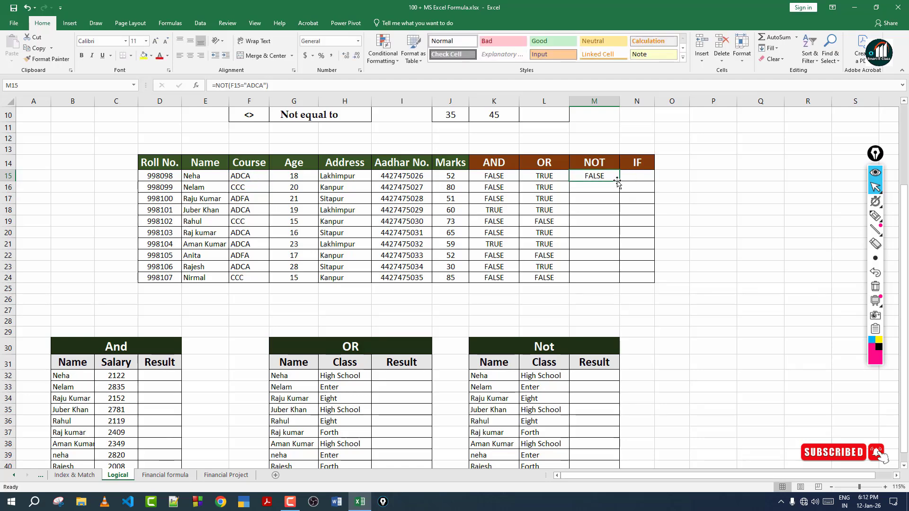
double_click(619, 180)
click(605, 197)
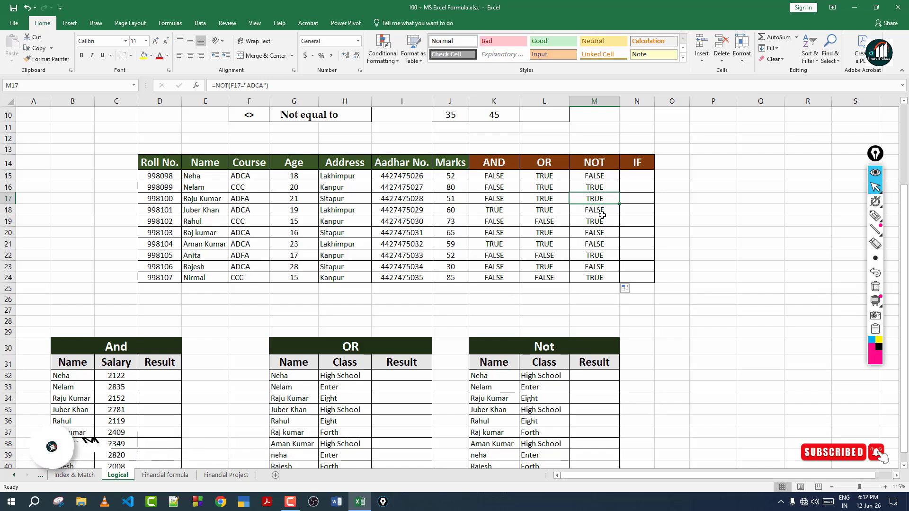
Begin an IF formula in N15 with =IF(J15>= to test the student's marks
click(638, 174)
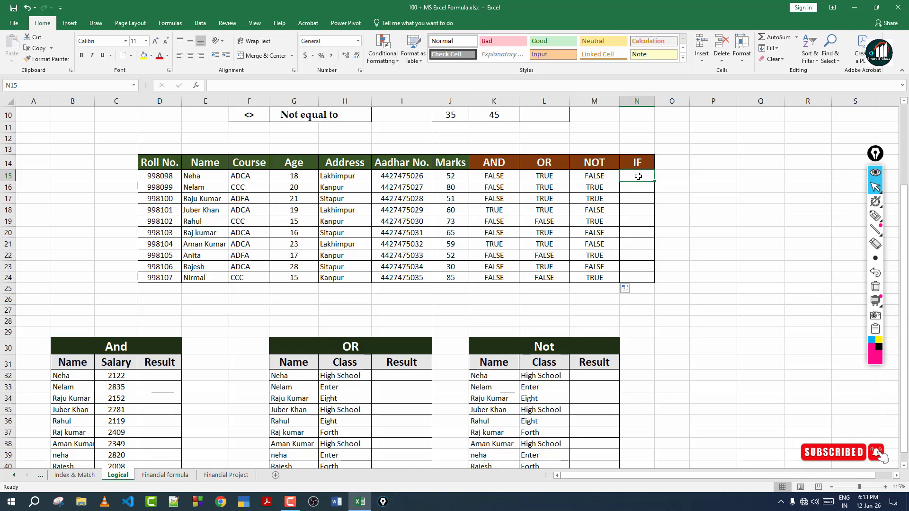
text(=if)
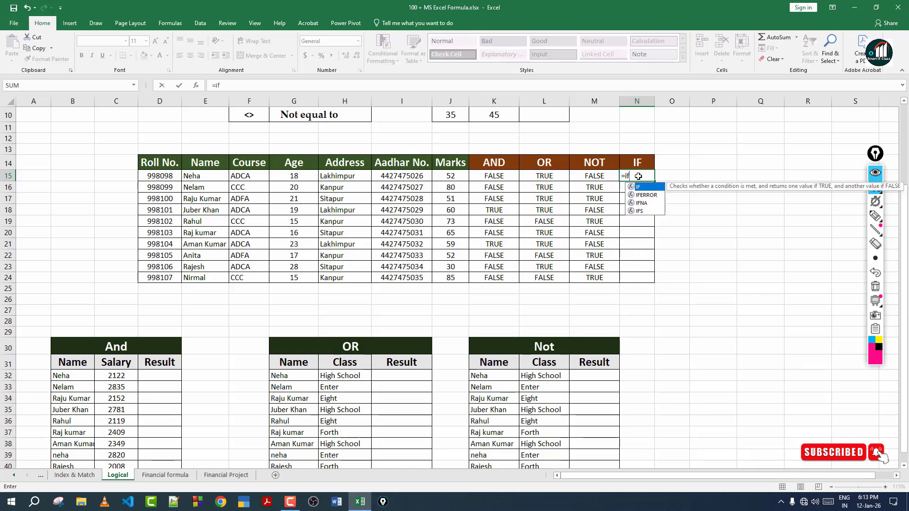
key(Tab)
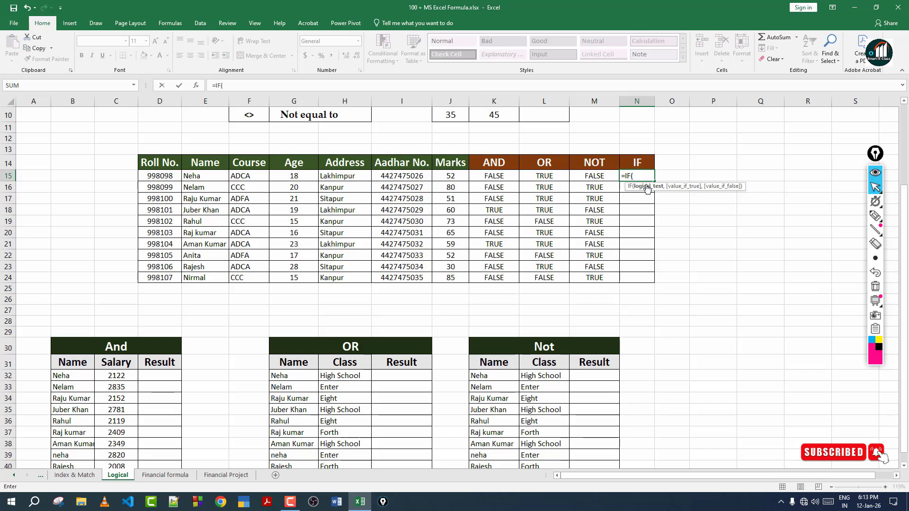
click(453, 174)
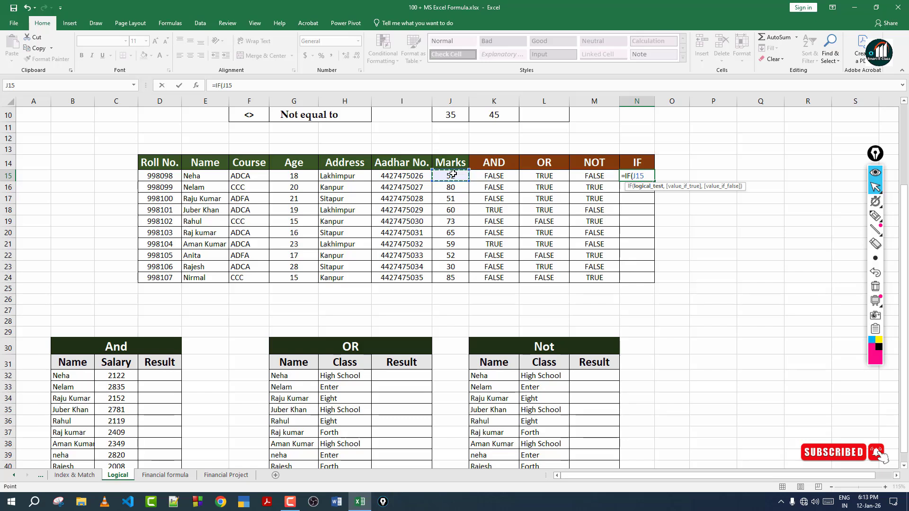
text(>=)
Handwrite the grade thresholds above the table with the annotation pen: 80 >= for A and 65 >= for B
click(875, 216)
mouse_move(629, 86)
mouse_down()
mouse_move(612, 97)
mouse_move(631, 110)
mouse_move(647, 88)
mouse_move(638, 92)
mouse_move(678, 79)
mouse_move(691, 97)
mouse_move(712, 70)
mouse_move(721, 80)
mouse_up()
mouse_move(744, 66)
mouse_down()
mouse_move(750, 81)
mouse_move(772, 55)
mouse_move(778, 67)
mouse_up()
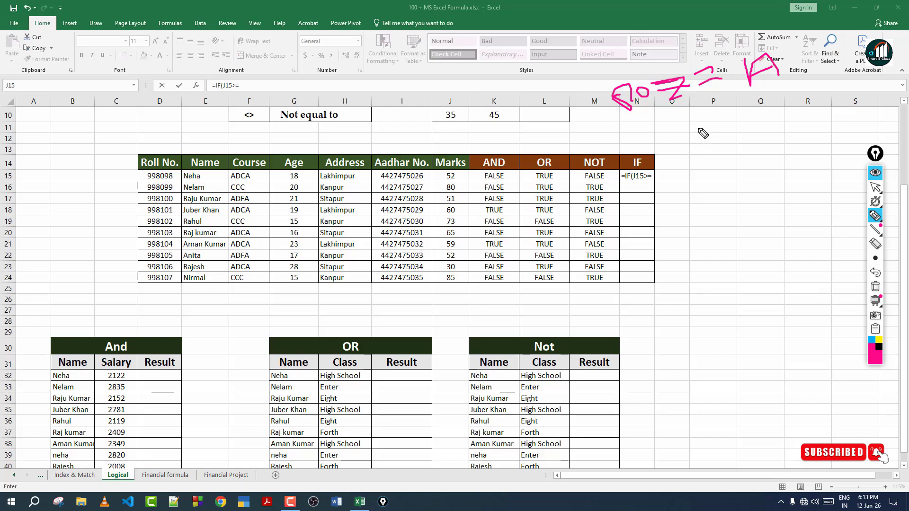
mouse_move(697, 126)
mouse_down()
mouse_move(692, 149)
mouse_move(691, 142)
mouse_move(718, 138)
mouse_move(724, 120)
mouse_move(755, 127)
mouse_move(780, 97)
mouse_move(806, 111)
mouse_up()
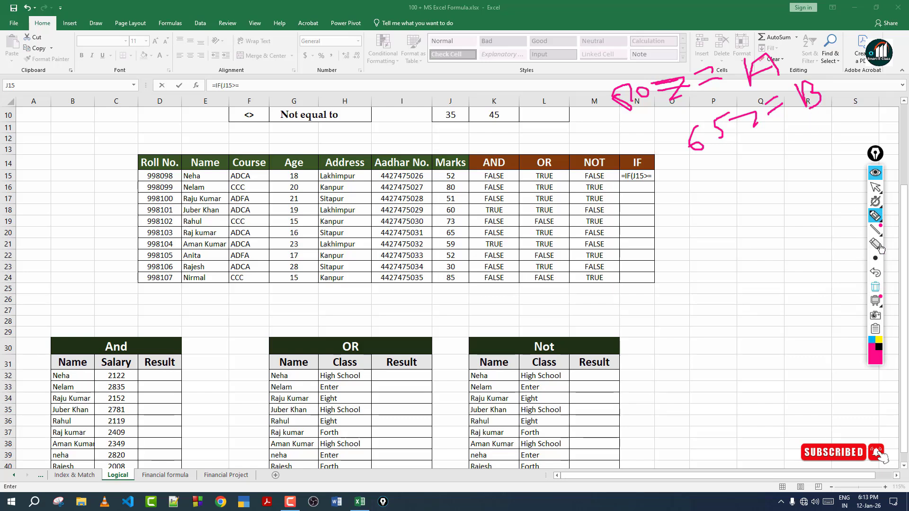
click(875, 187)
Continue the IF formula in N15 with the threshold 80 and the value "A" when the condition is true
click(653, 176)
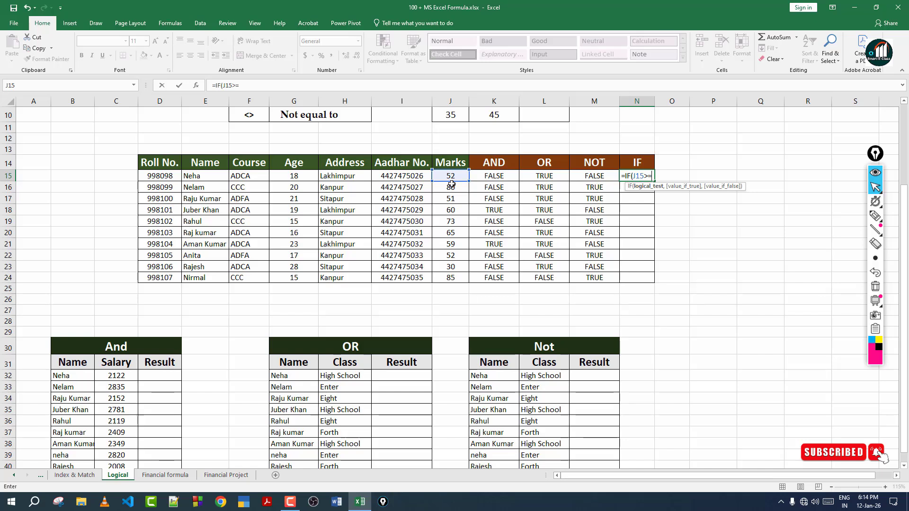
text(80)
text(,)
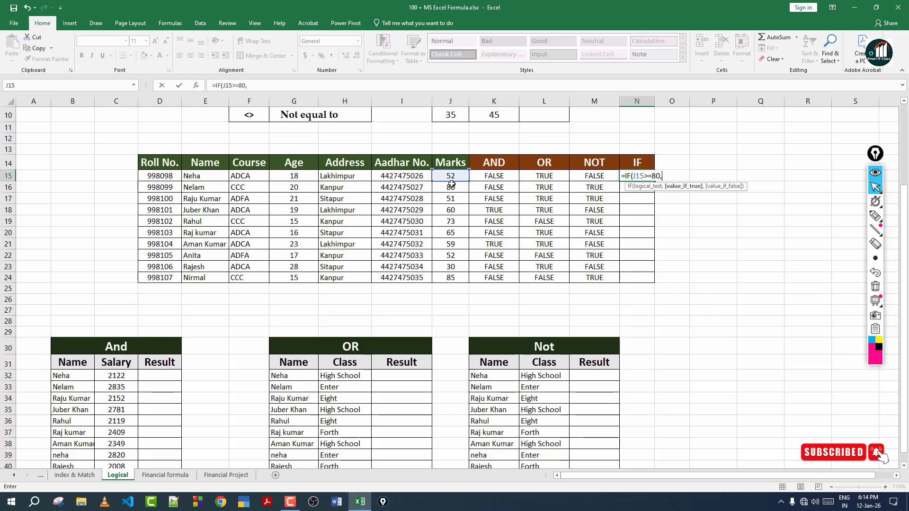
text("A)
text(,)
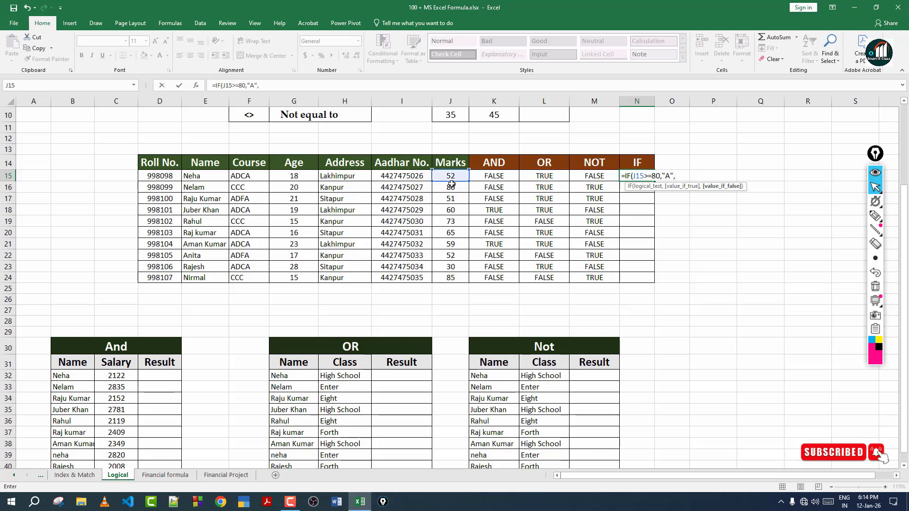
Nest a second IF in the N15 formula that tests J15>=65 and returns "B" when true
text(if)
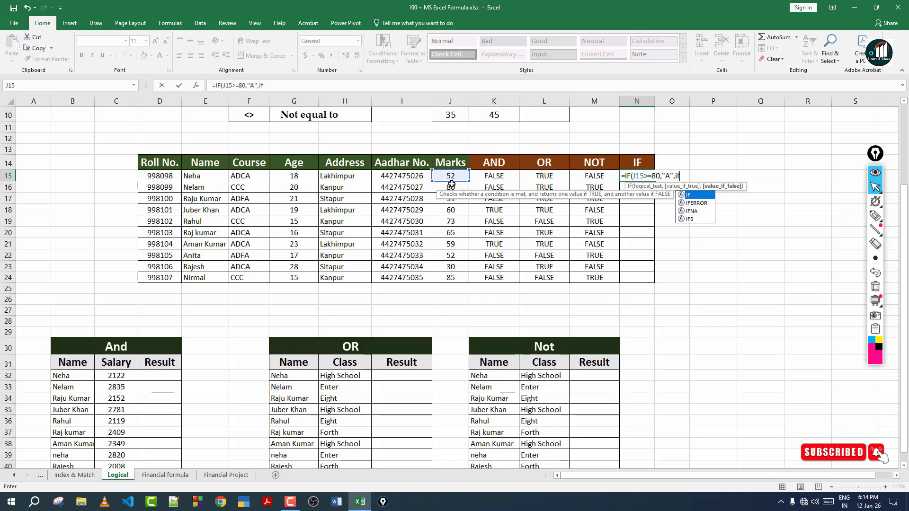
key(Tab)
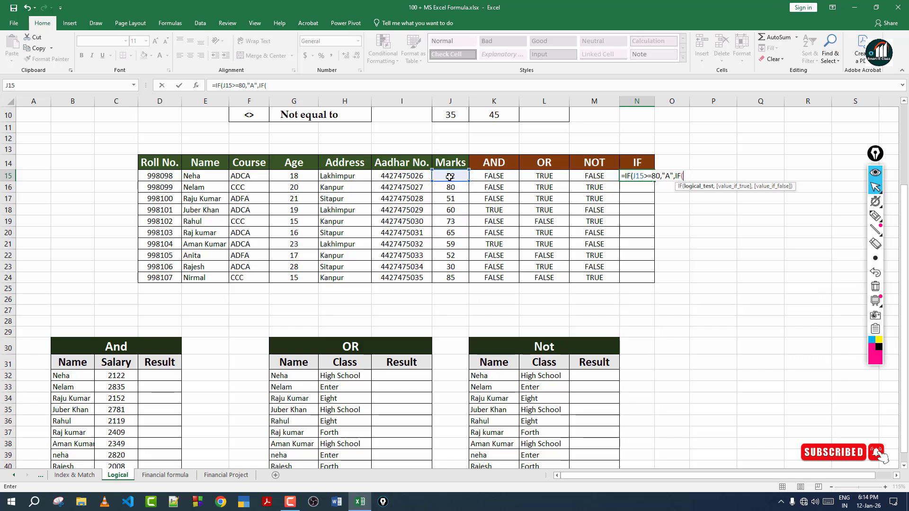
click(451, 176)
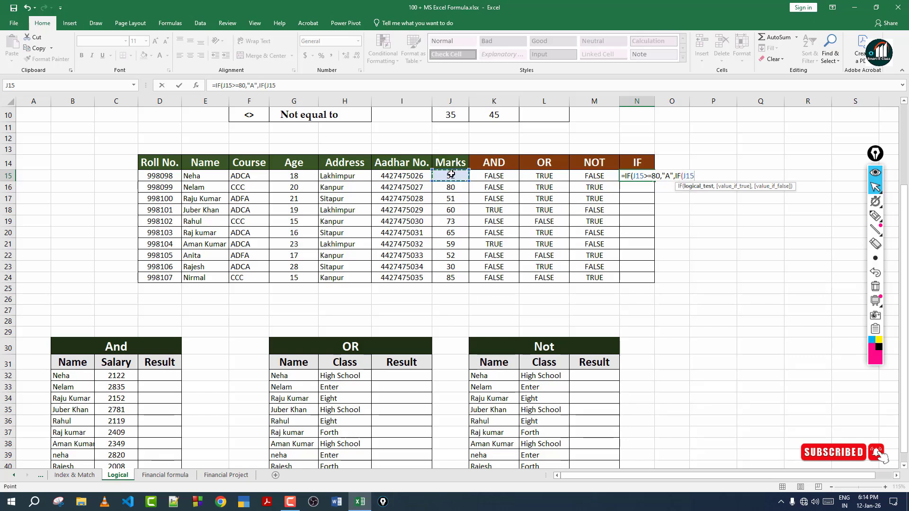
text(>=65)
text(,)
text(")
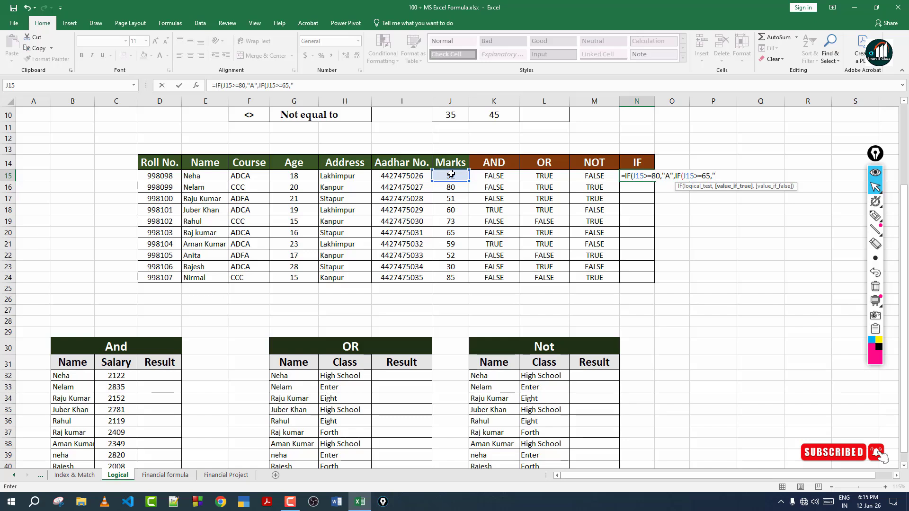
text(B",)
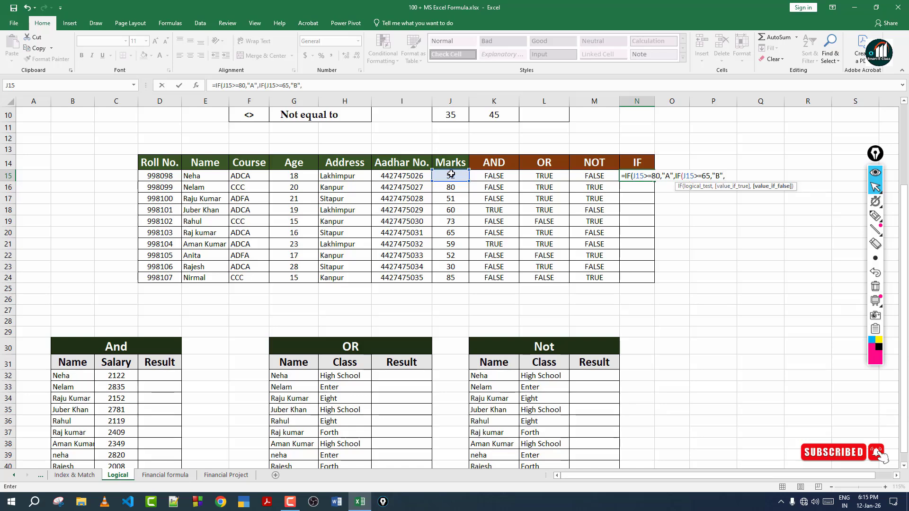
Nest a third IF in N15 testing J15>=50, returning "C" if true and "D" otherwise, and enter the completed formula
text(if)
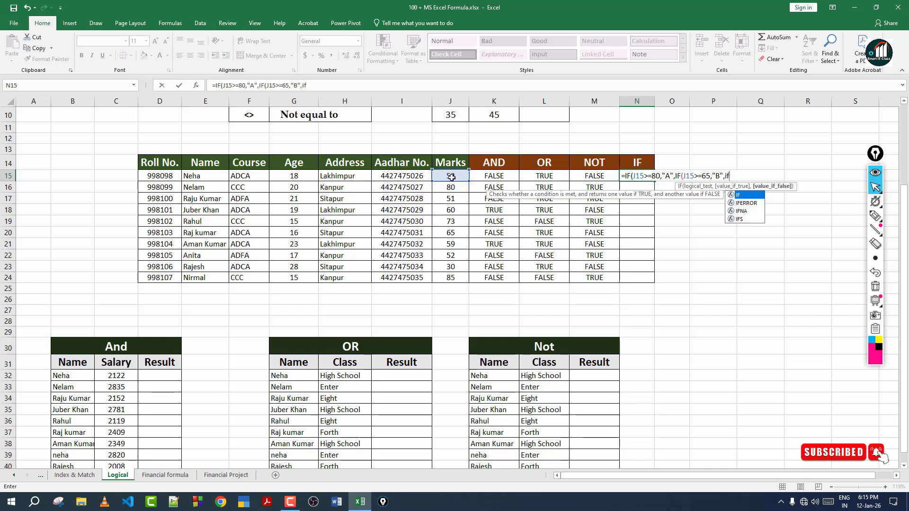
key(Tab)
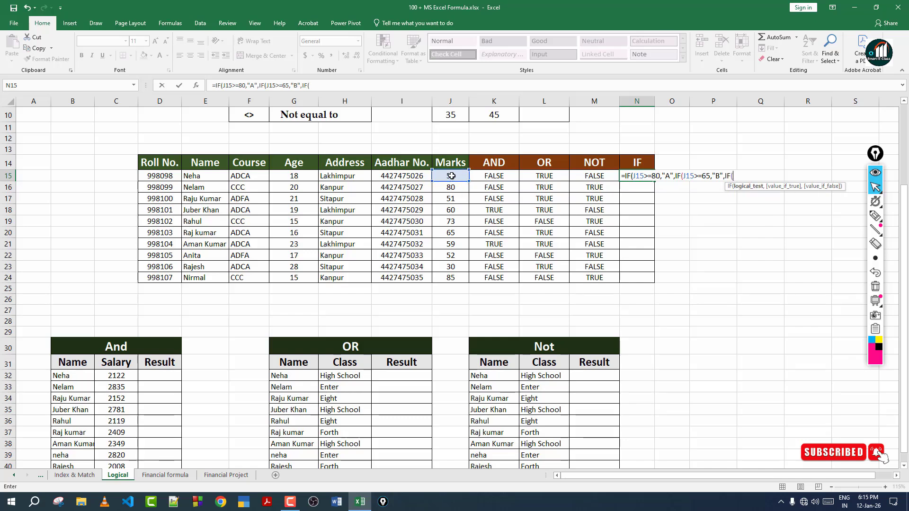
click(455, 176)
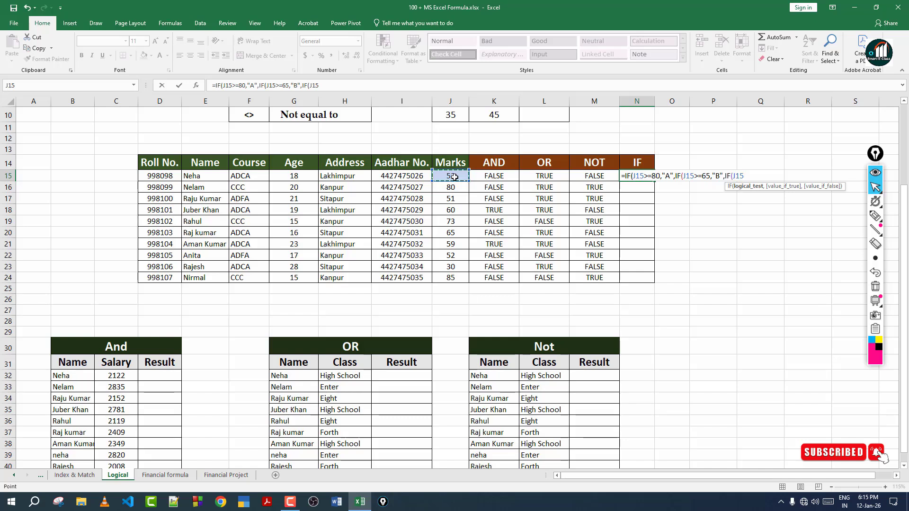
text(>=50,)
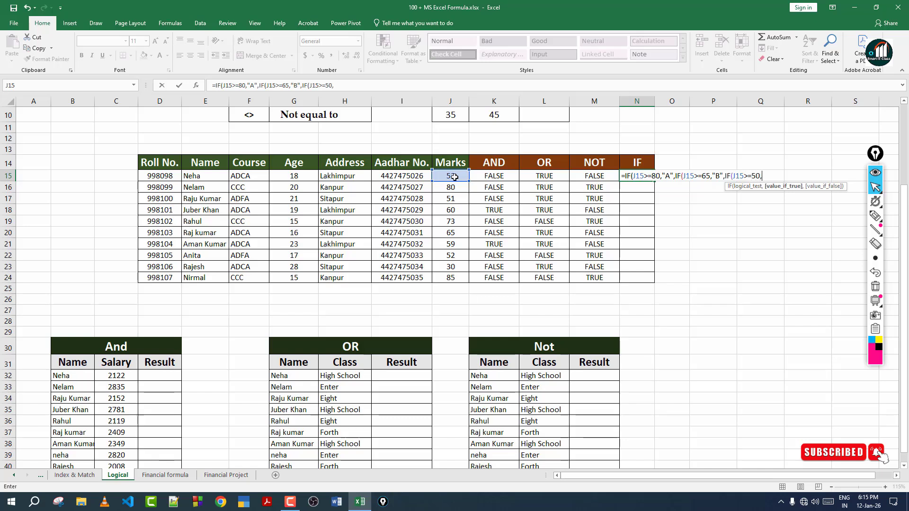
text("C",)
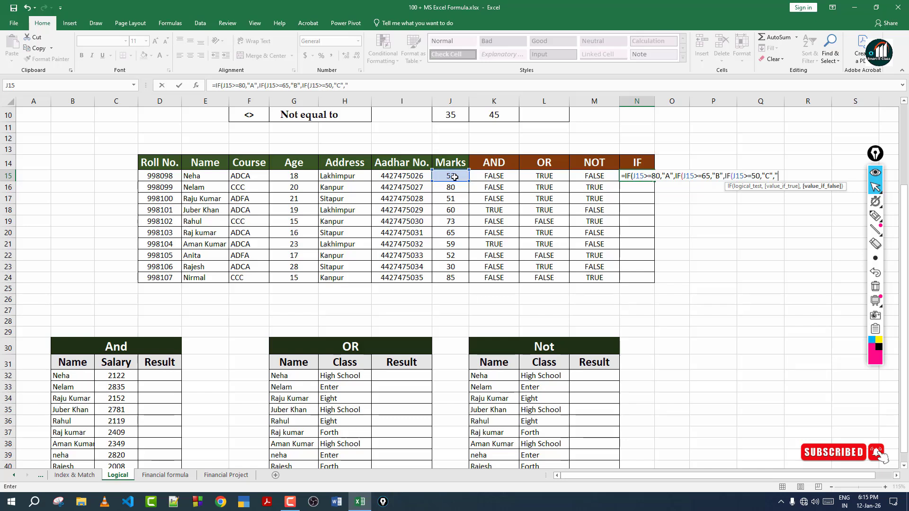
text(D")
text())))
key(Return)
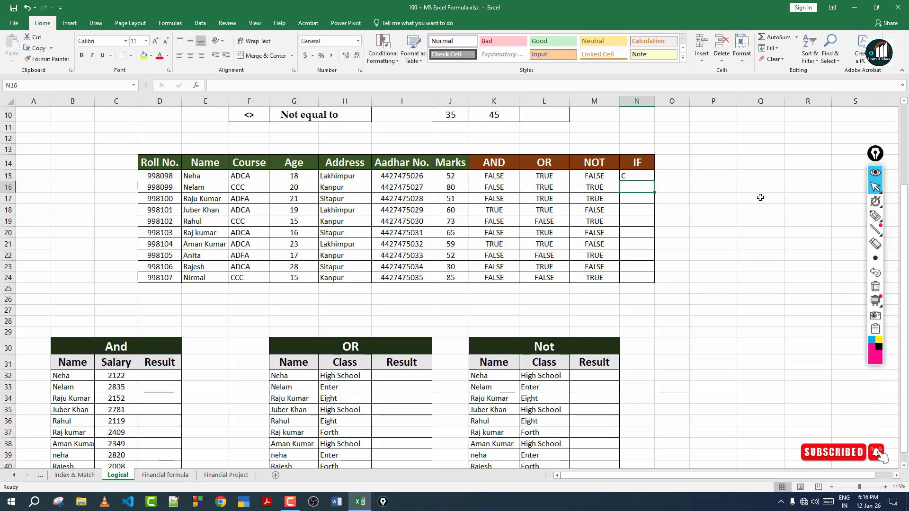
Fill the nested IF formula from N15 down through N24 and center the grades in their cells
click(651, 180)
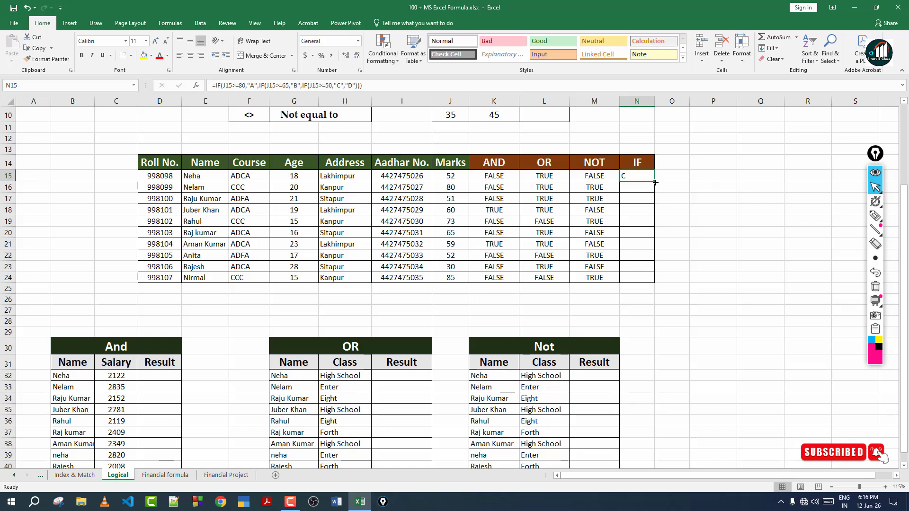
double_click(655, 183)
click(667, 178)
drag(641, 175, 642, 278)
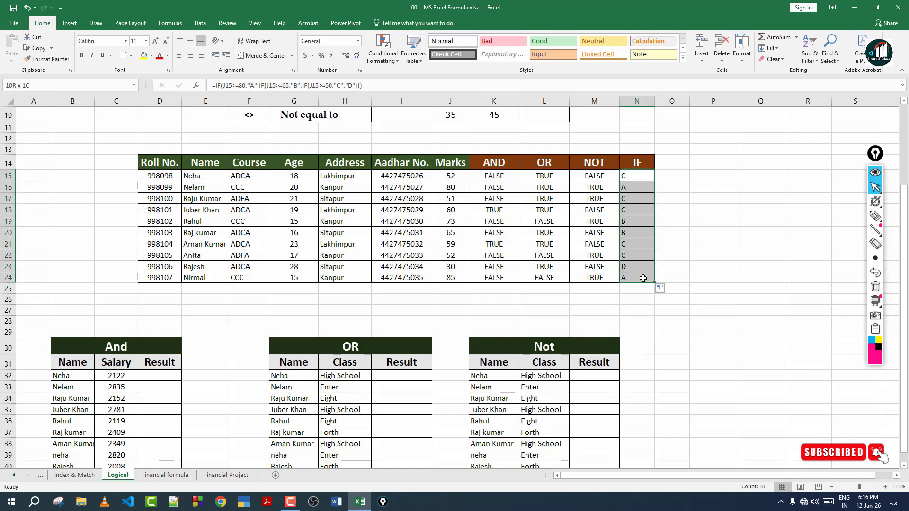
click(190, 55)
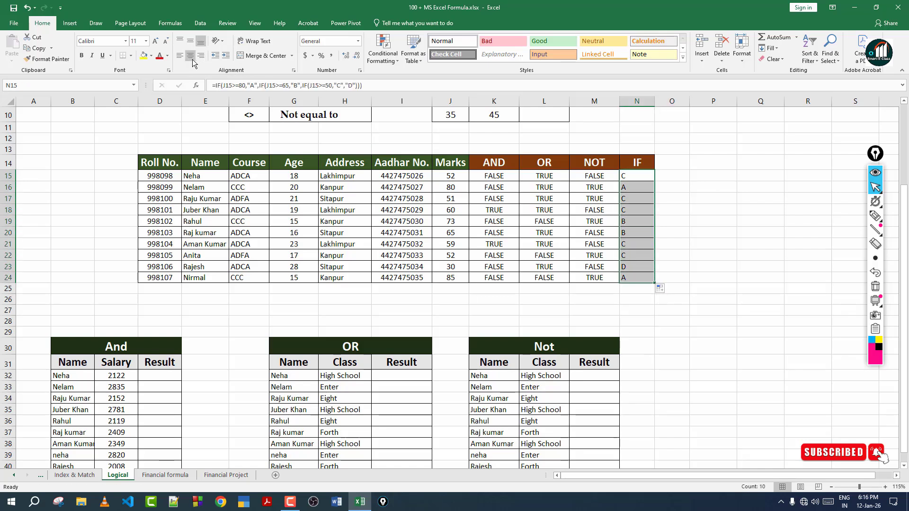
click(725, 221)
Mark the score in J15 and its grade in N15 with the annotation pen, and erase the ink
click(874, 215)
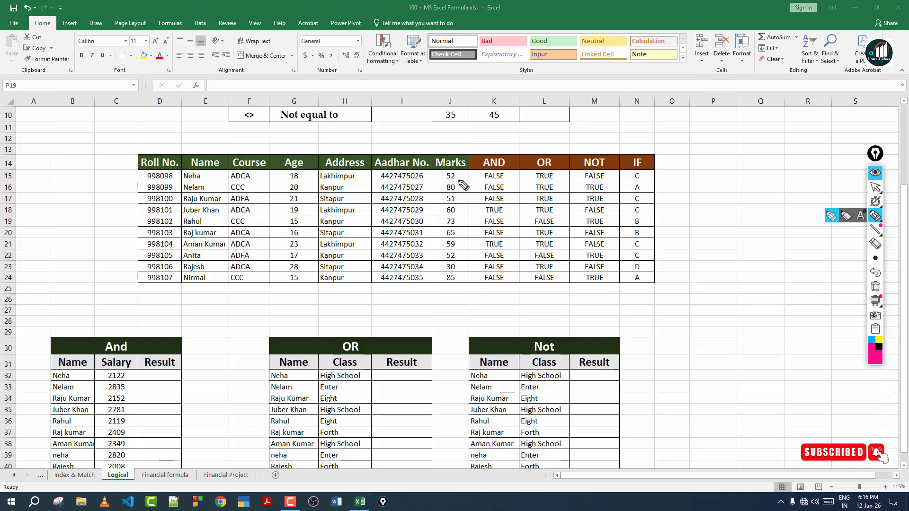
drag(458, 173, 481, 167)
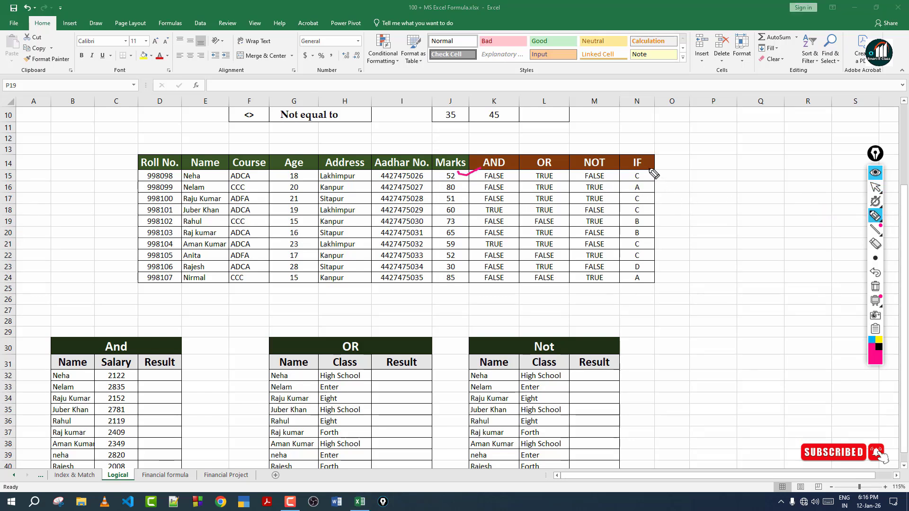
mouse_move(634, 169)
mouse_down()
mouse_move(634, 182)
mouse_move(655, 172)
mouse_up()
click(875, 286)
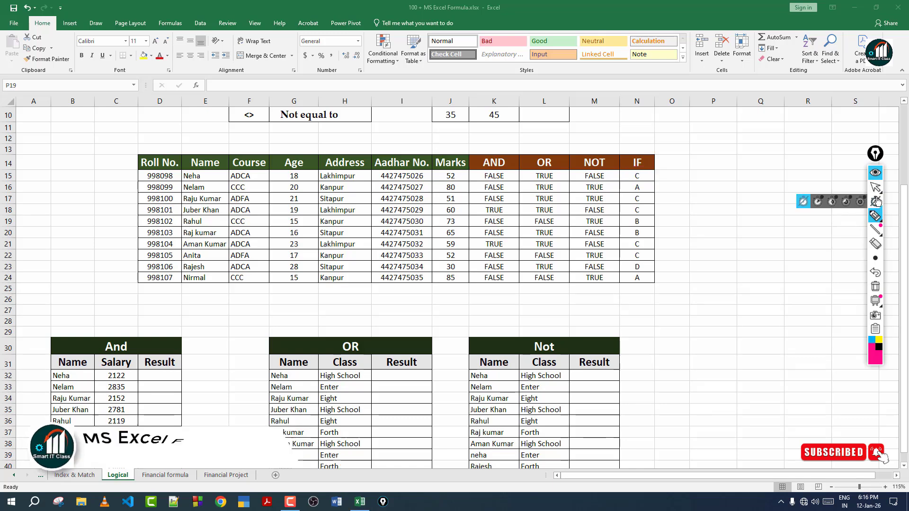
click(875, 187)
Inspect the grade formula in N15 and compare marks with grades across rows 23 and 16
click(648, 176)
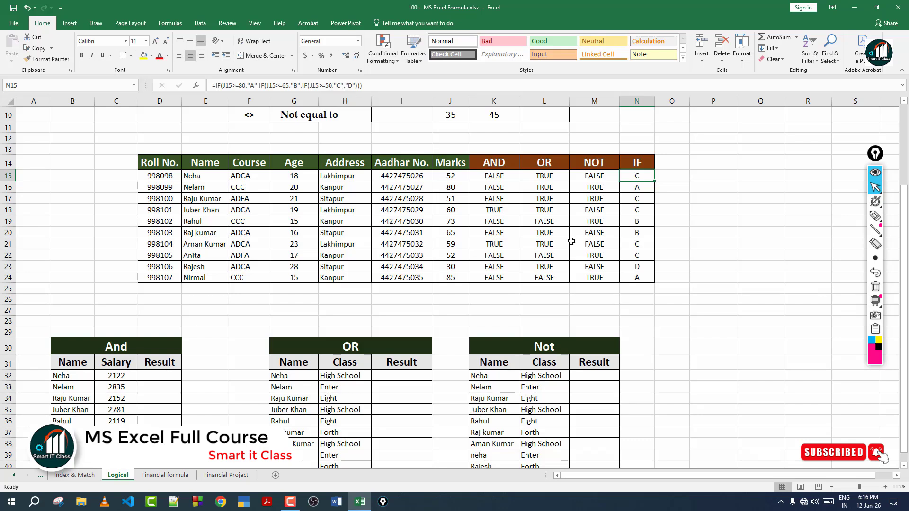
drag(634, 268, 452, 266)
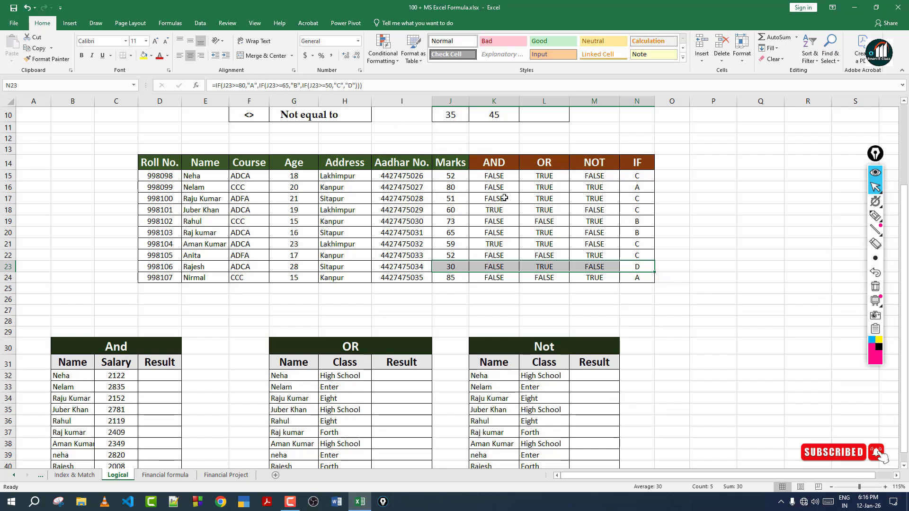
click(644, 189)
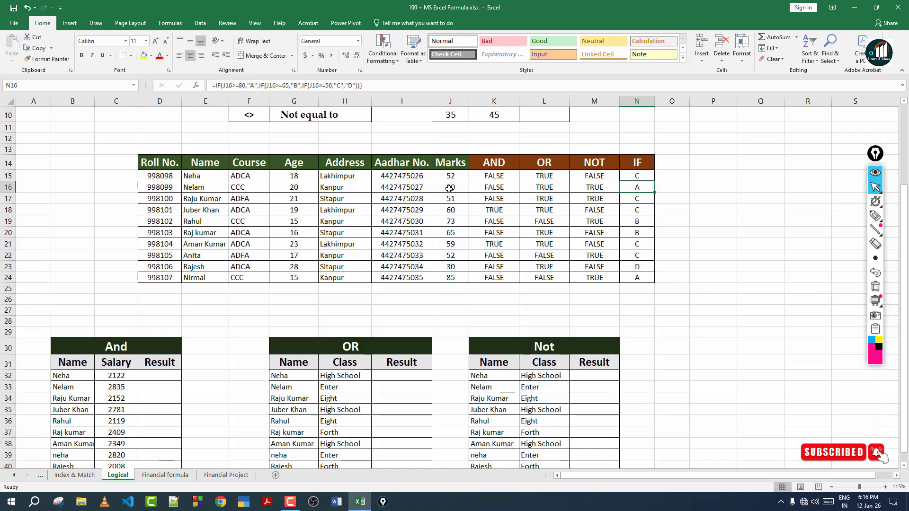
drag(447, 187, 637, 188)
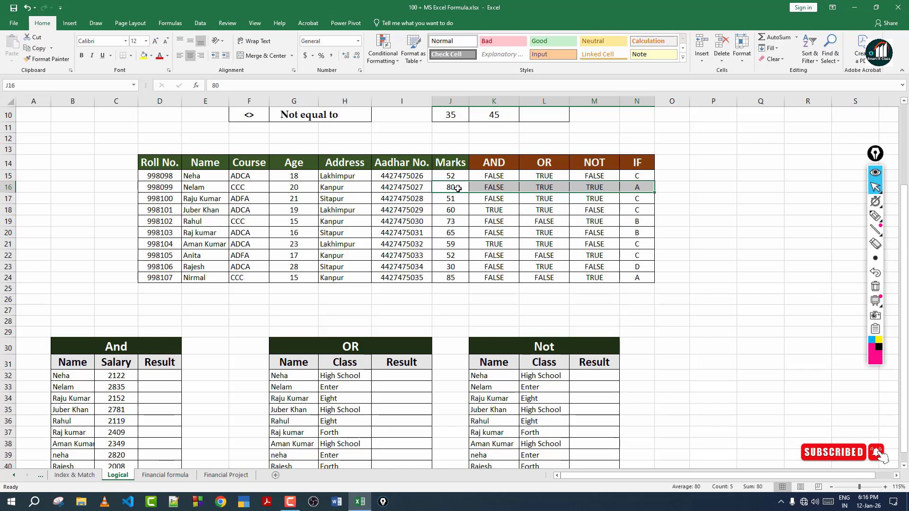
click(640, 192)
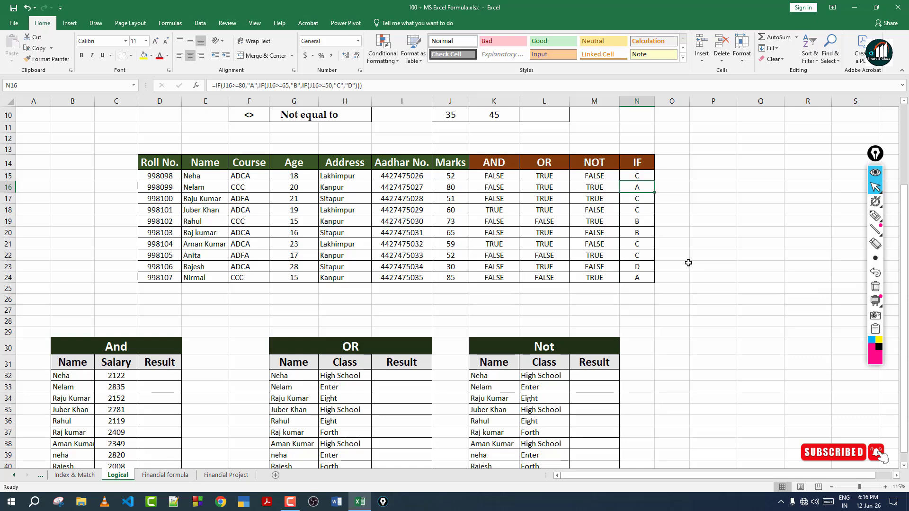
Review the names and salaries in the And practice table below the student table
scroll(638, 222, up, 2)
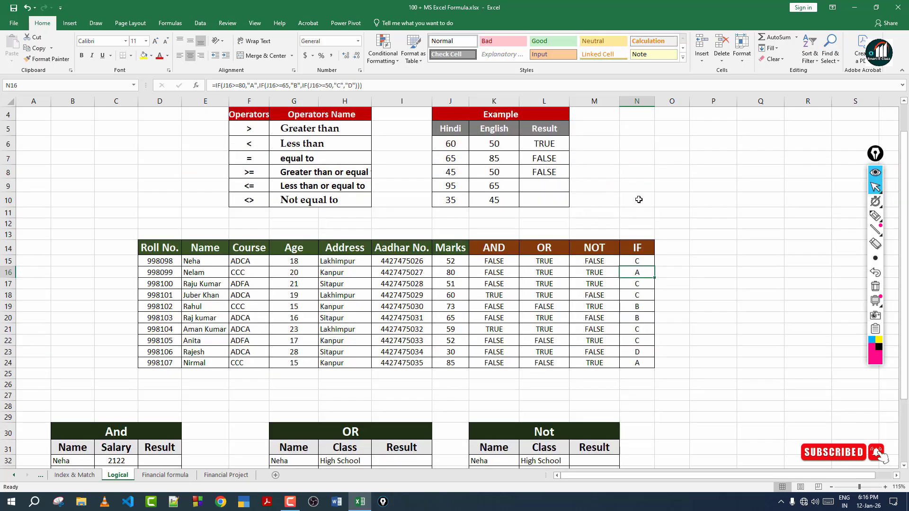
scroll(681, 256, down, 7)
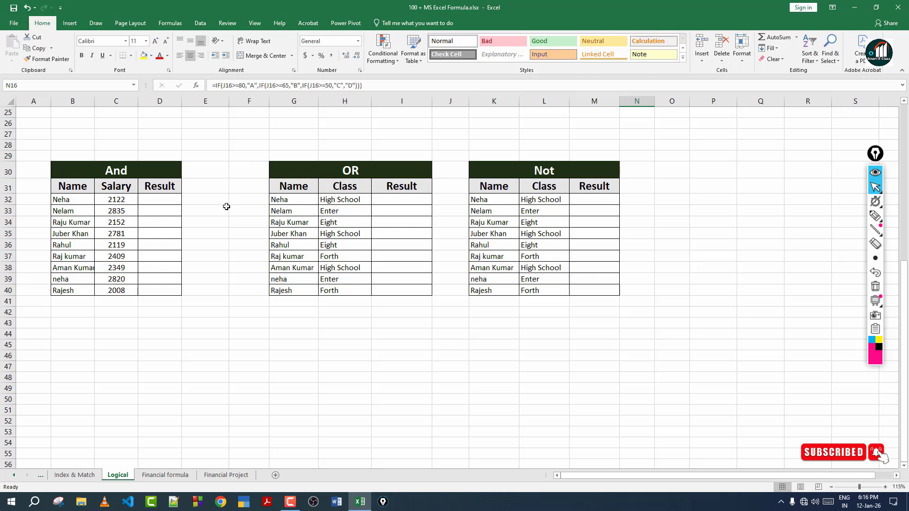
scroll(159, 294, up, 3)
scroll(159, 256, down, 2)
click(159, 233)
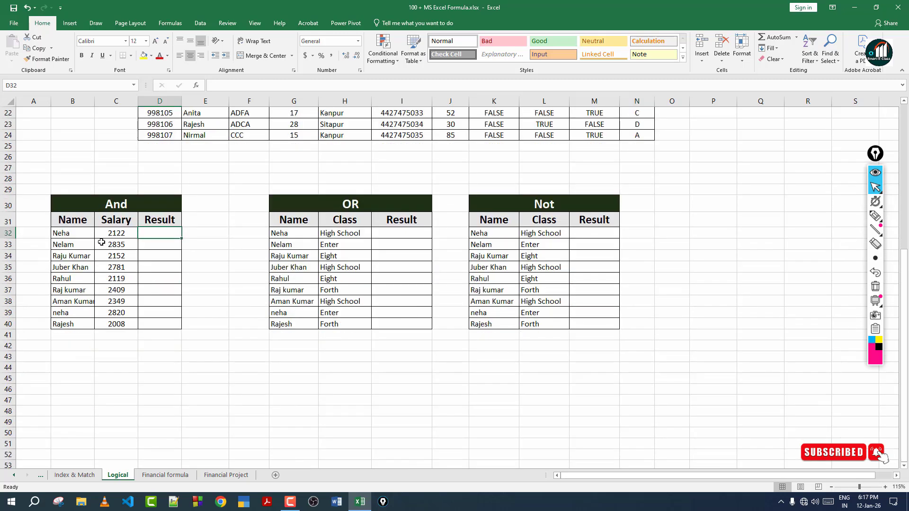
drag(75, 221, 71, 312)
drag(118, 221, 116, 325)
Begin an AND formula in D32 of the And table with the first condition C32>=2000
click(163, 229)
text(=)
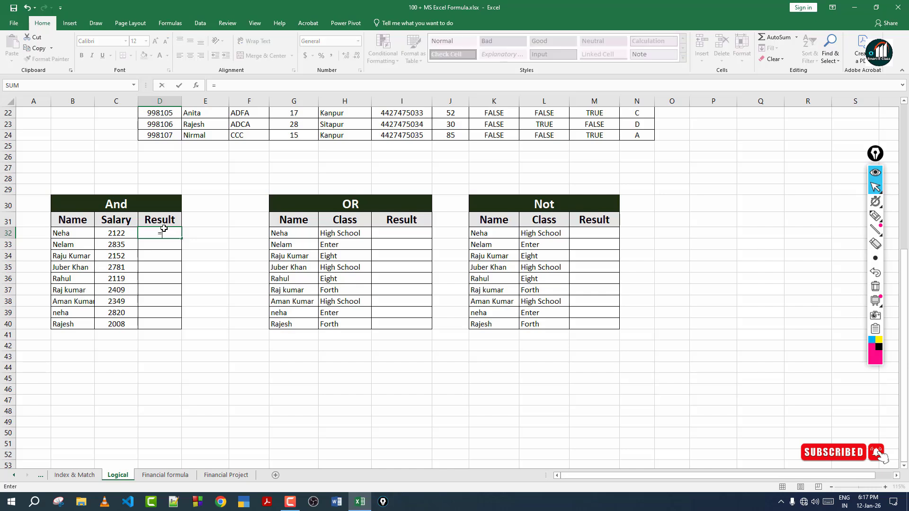
text(AND()
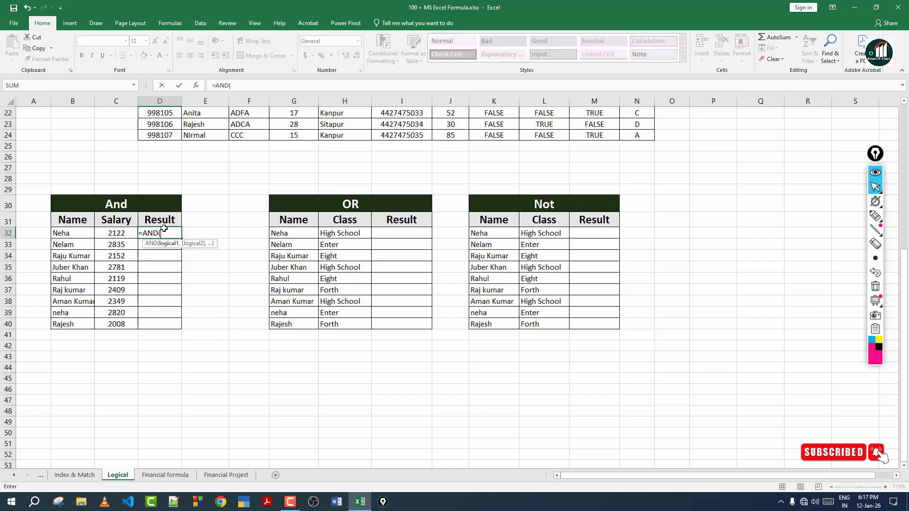
click(110, 232)
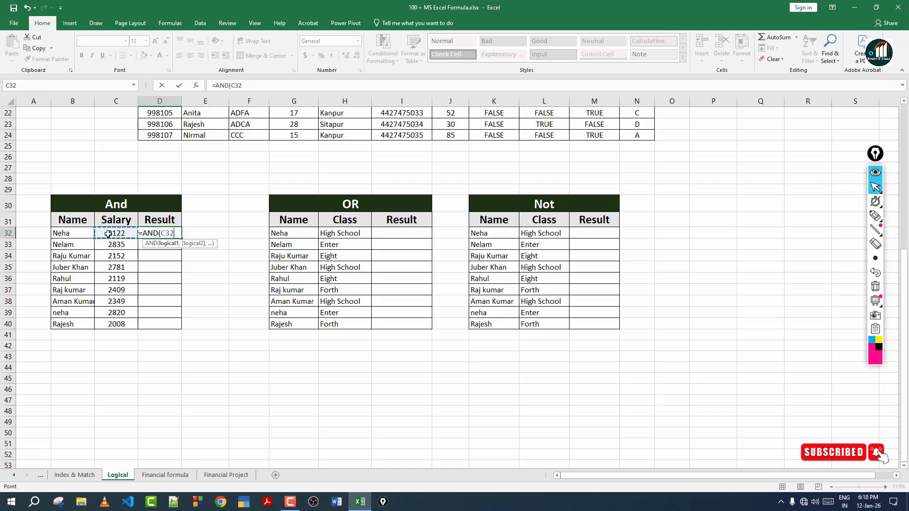
text(>=)
text(2)
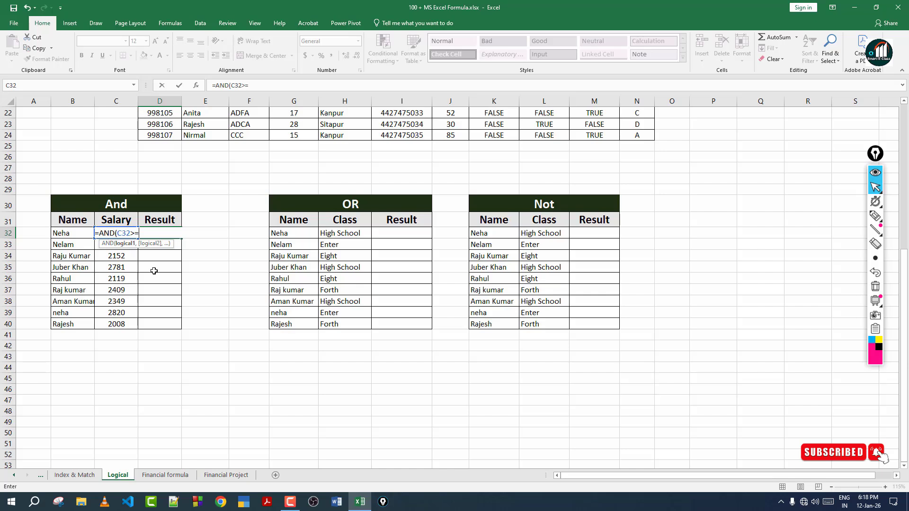
text(000,)
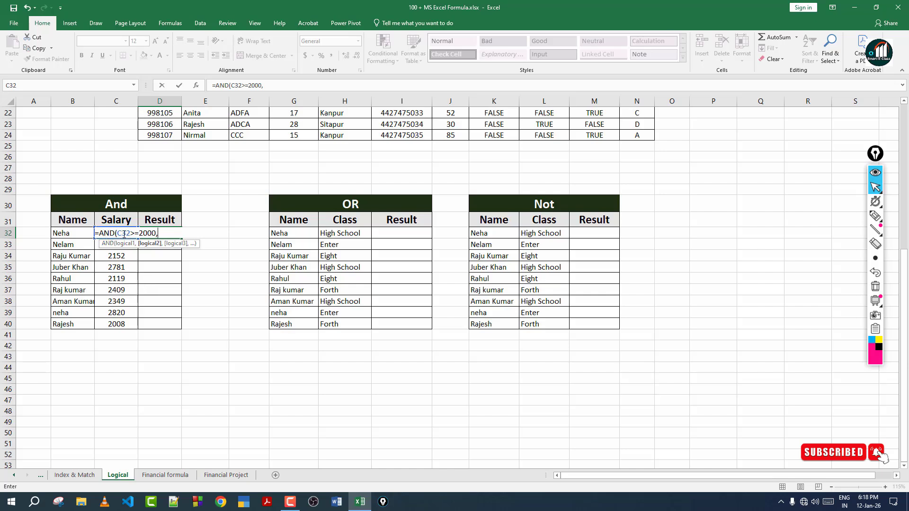
Complete the AND formula in D32 with the second condition C32<=2500 and enter it
text(c)
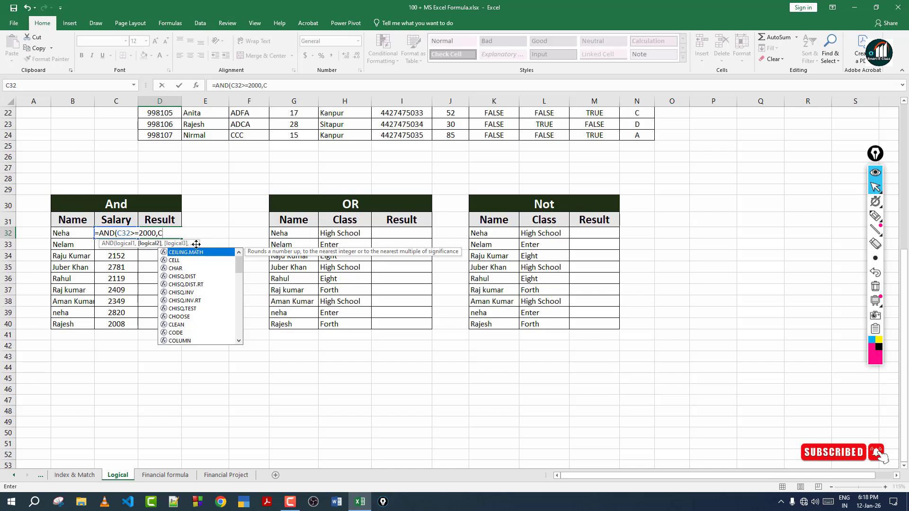
text(32)
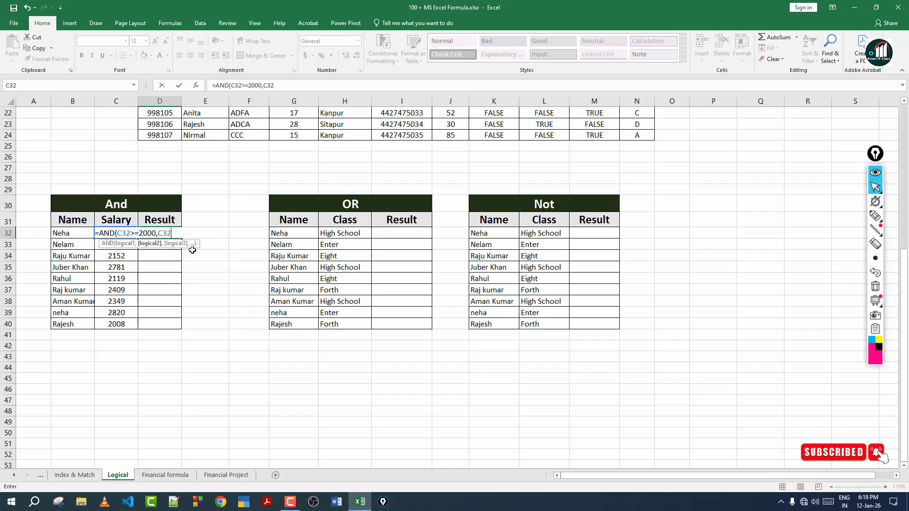
text(>=)
text(=2500))
key(Return)
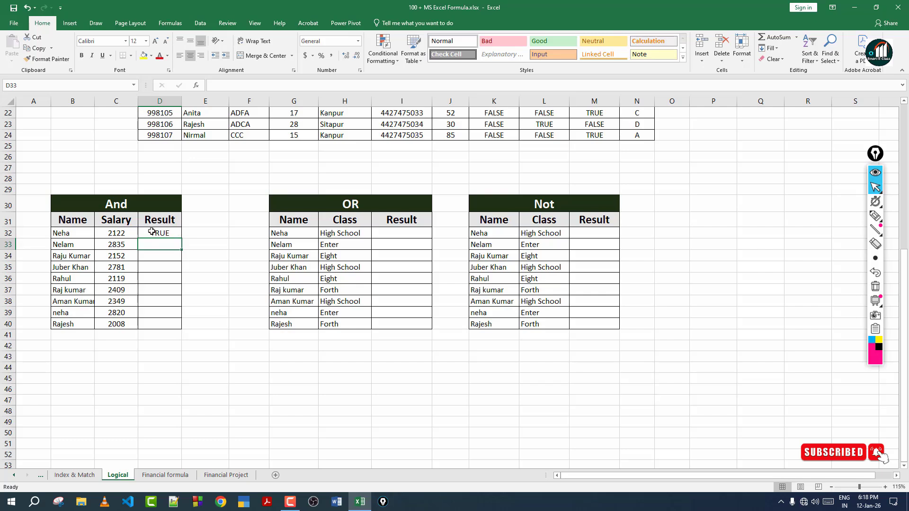
Fill the AND formula from D32 down through D40 in the And table's Result column
click(169, 233)
key(Right)
key(Right)
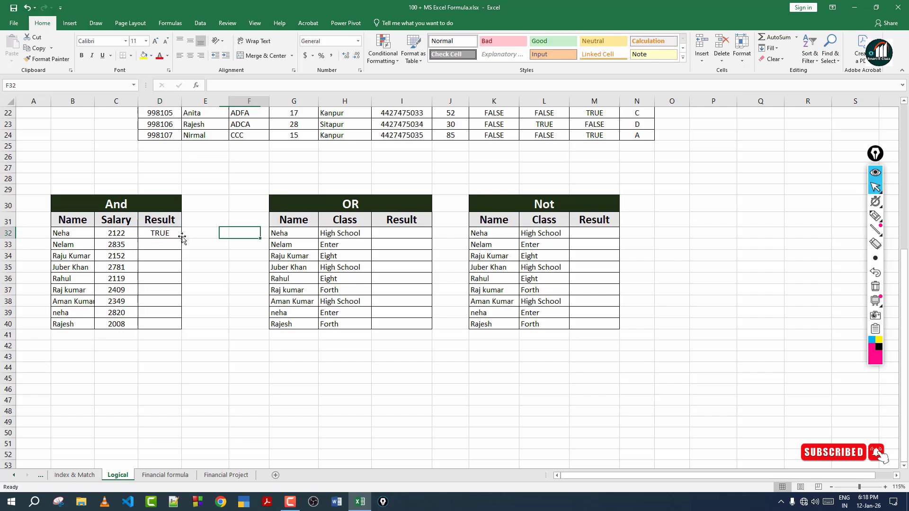
click(176, 235)
double_click(182, 238)
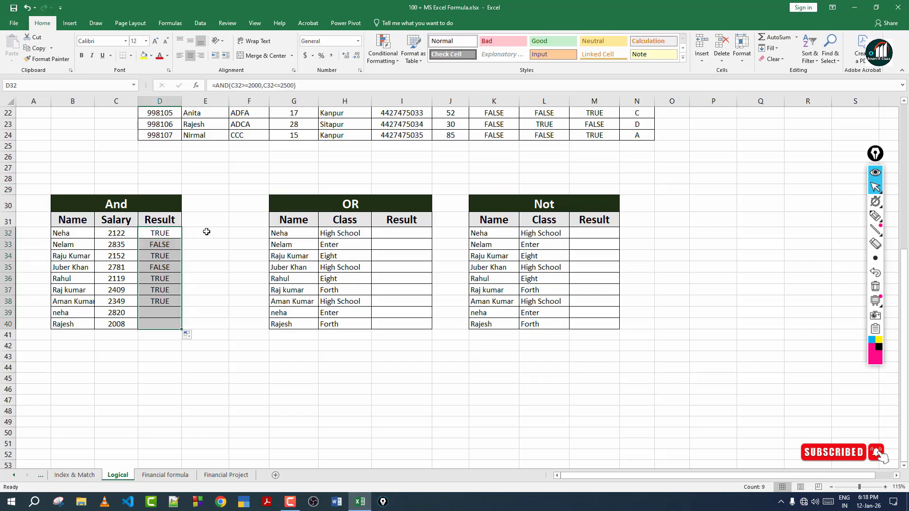
Mark salaries and results in the And table with the on-screen pen and clear the annotations
click(206, 231)
click(875, 216)
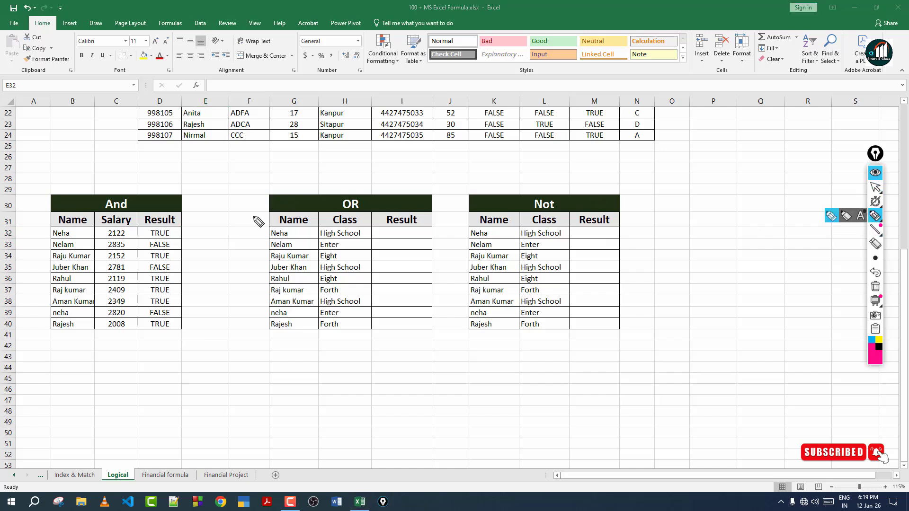
mouse_move(102, 239)
mouse_down()
mouse_move(126, 239)
mouse_move(108, 227)
mouse_move(99, 236)
mouse_move(113, 222)
mouse_move(124, 246)
mouse_up()
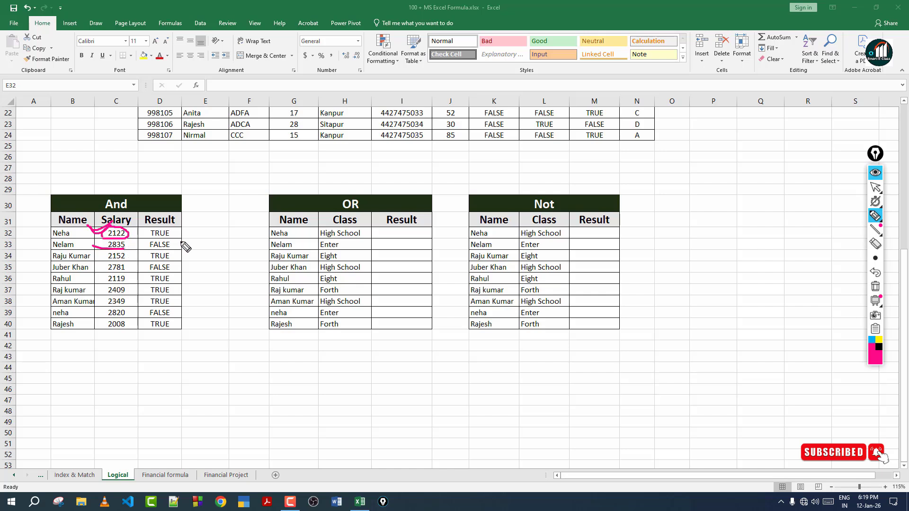
mouse_move(182, 241)
mouse_down()
mouse_move(157, 240)
mouse_move(180, 246)
mouse_up()
drag(177, 254, 197, 250)
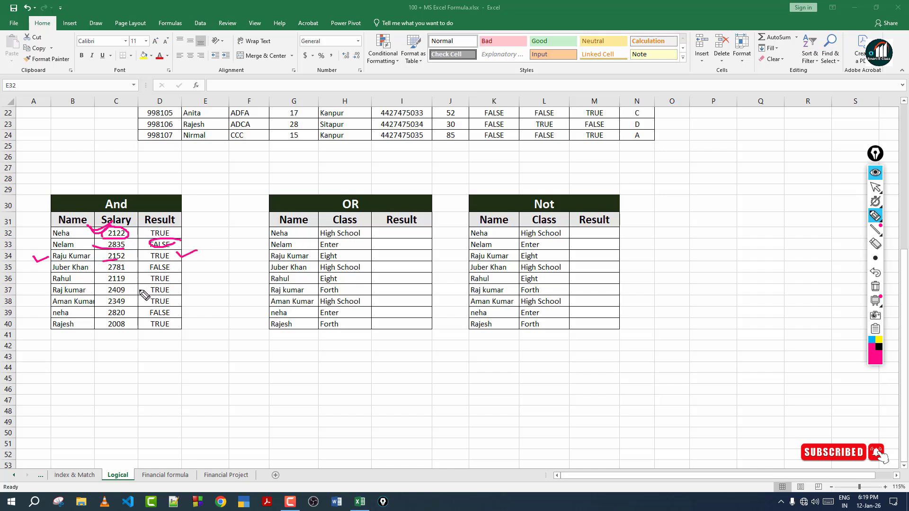
drag(190, 217, 76, 374)
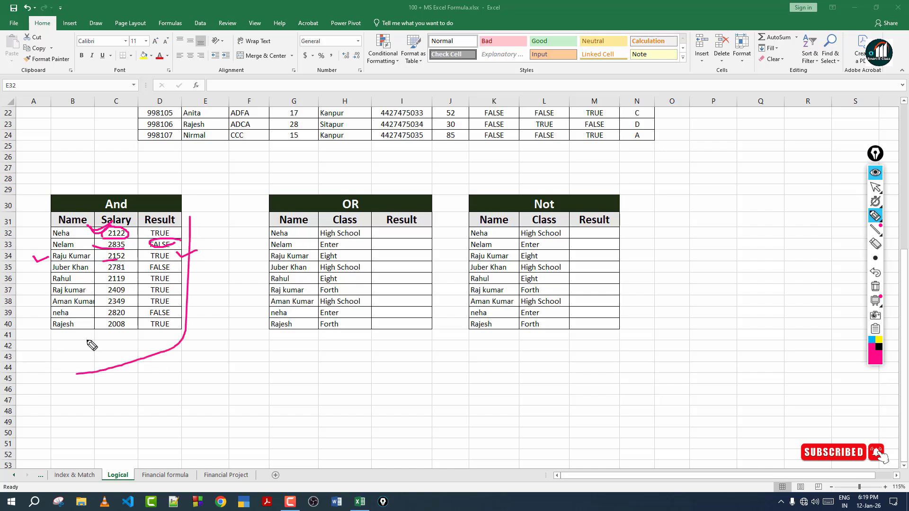
click(874, 286)
click(875, 187)
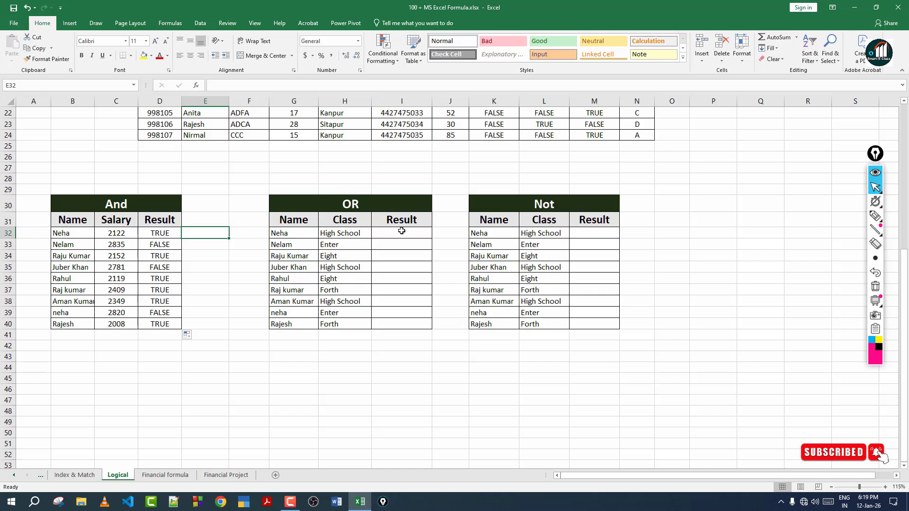
Begin an OR formula in I32 of the OR table with the first condition H32="High School"
click(402, 231)
text(=)
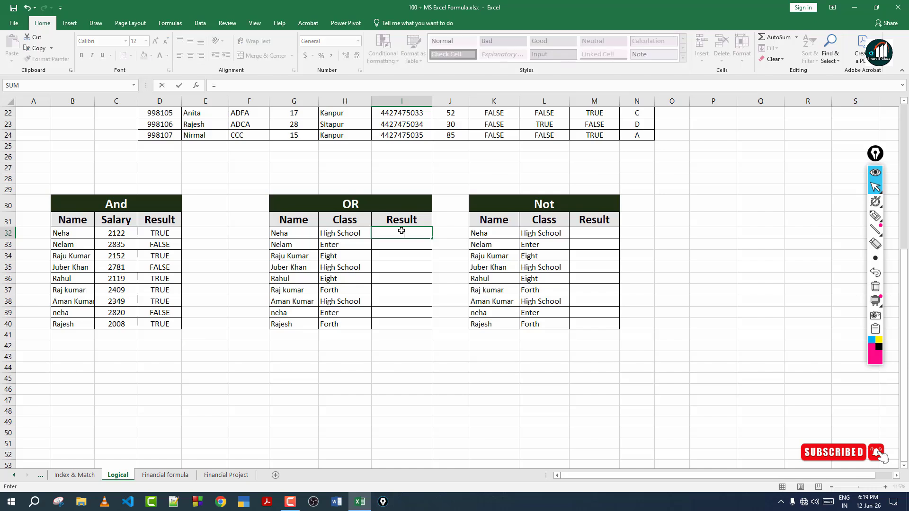
text(or)
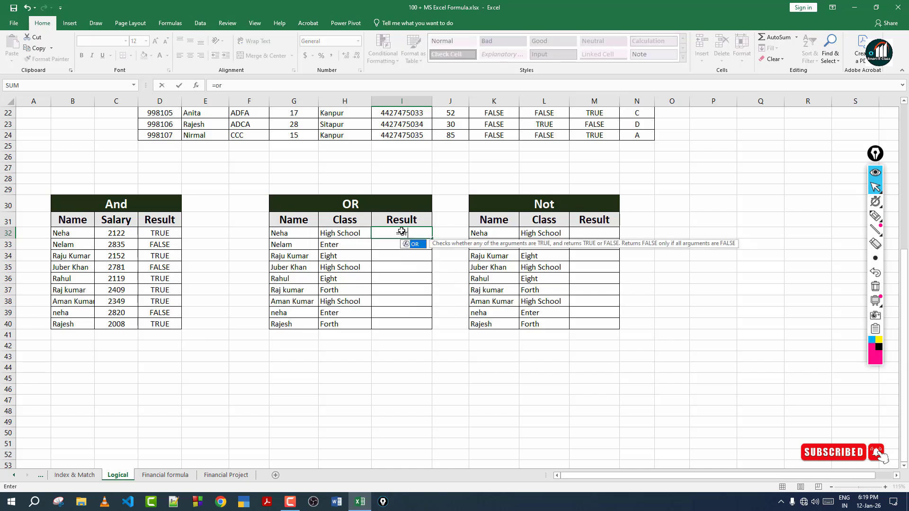
key(Tab)
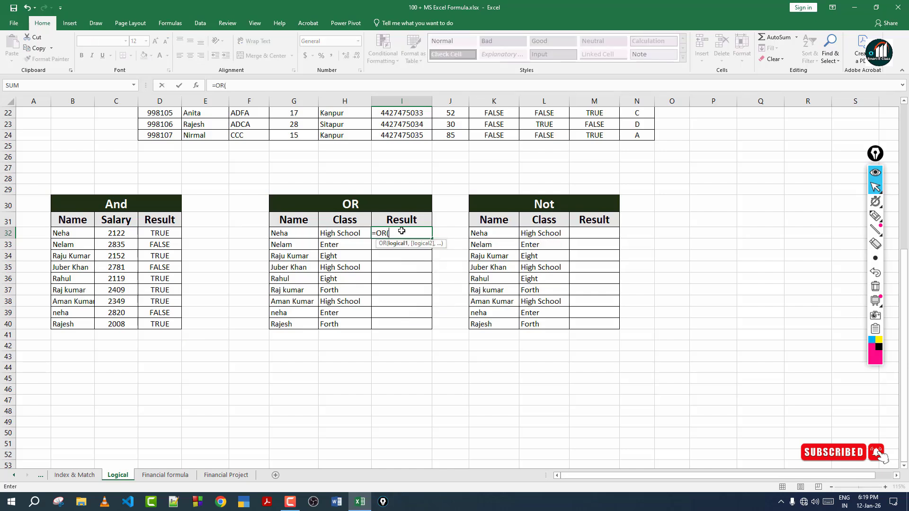
click(339, 231)
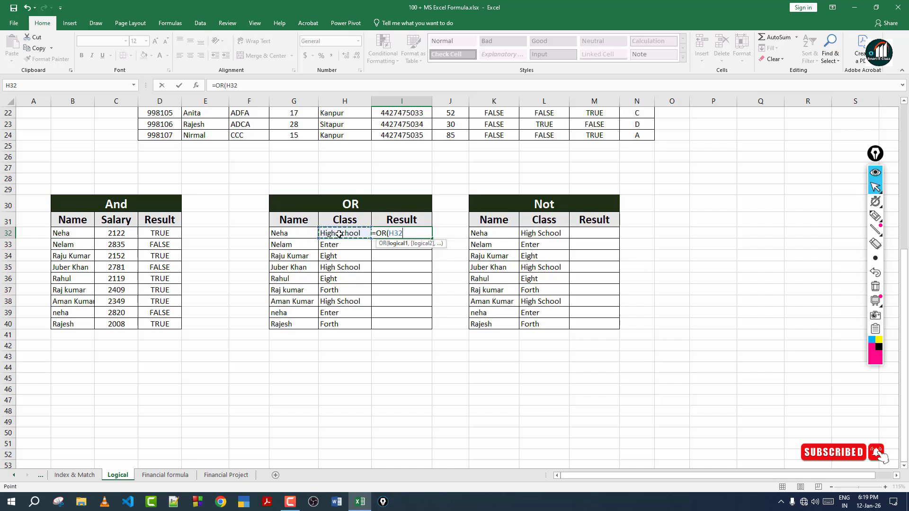
text(="High School")
Complete the OR formula in I32 with the second condition H32="Enter" and enter it
click(426, 236)
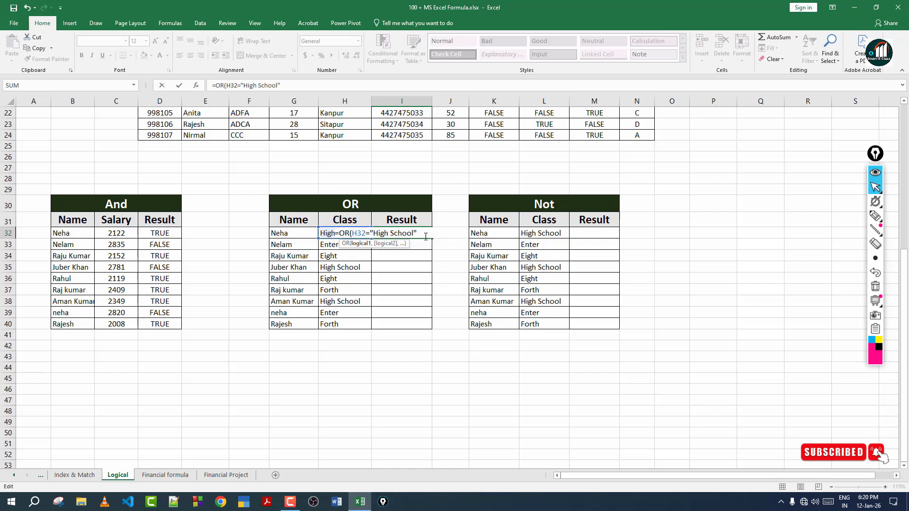
text(,)
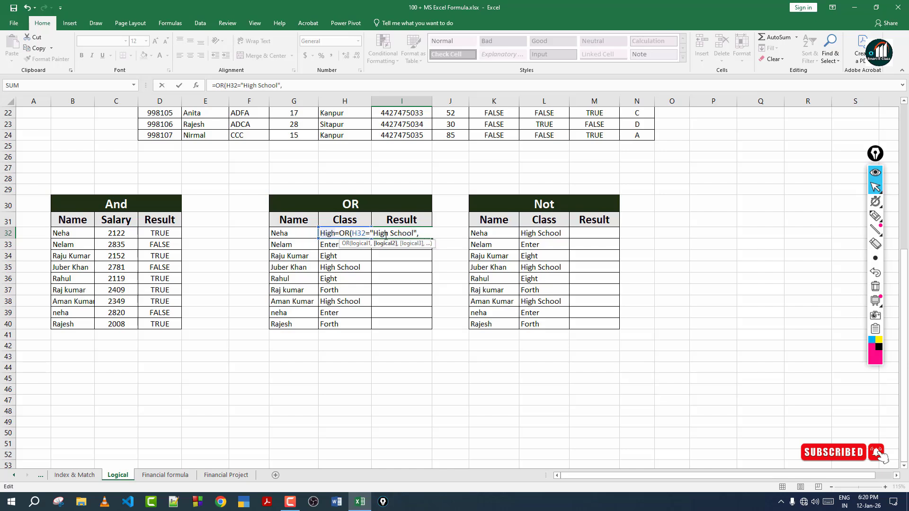
click(322, 232)
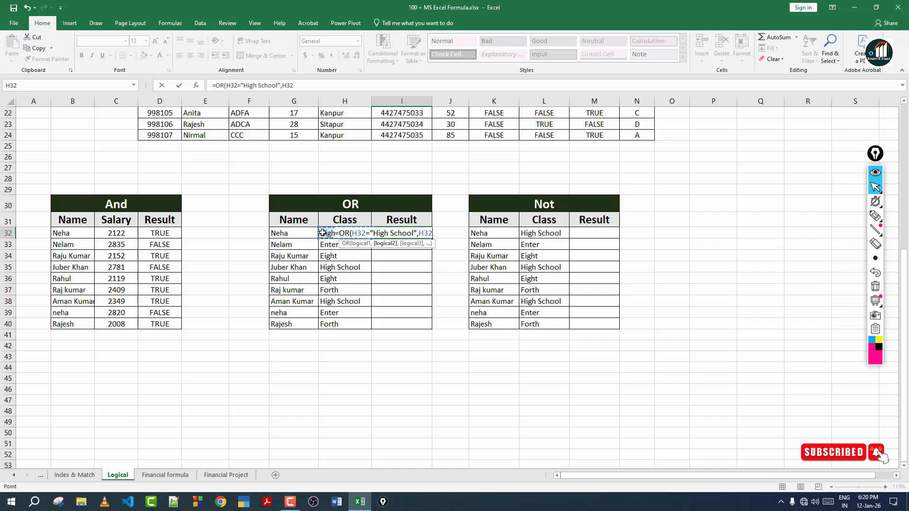
text(="Enter"))
key(Return)
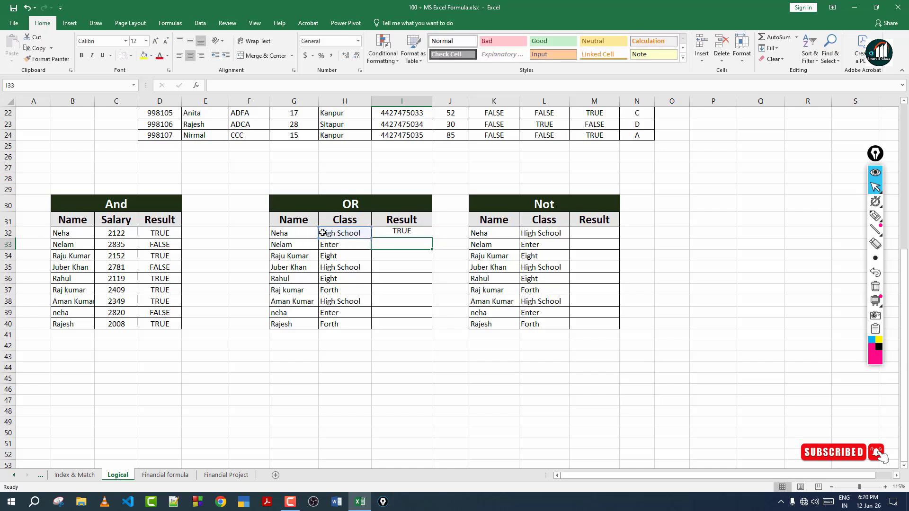
Fill the OR formula from I32 down through I40 in the OR table's Result column
click(403, 234)
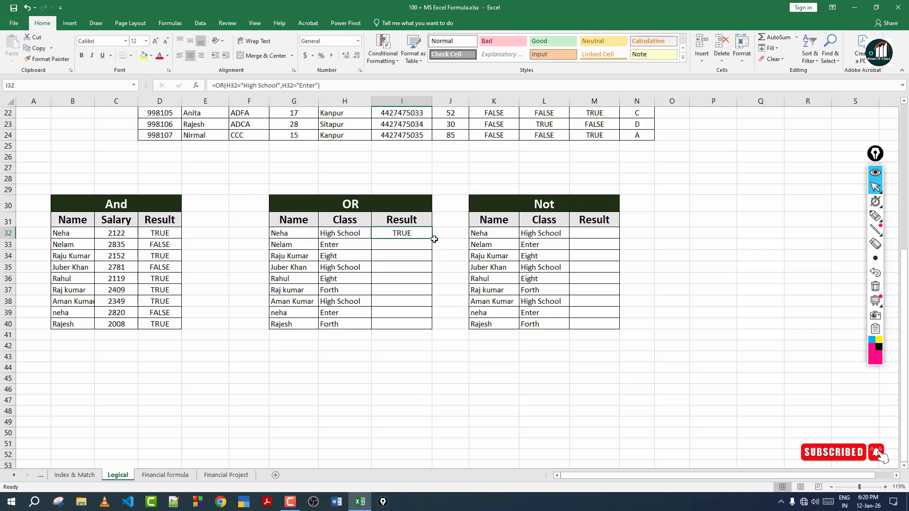
double_click(432, 239)
click(419, 232)
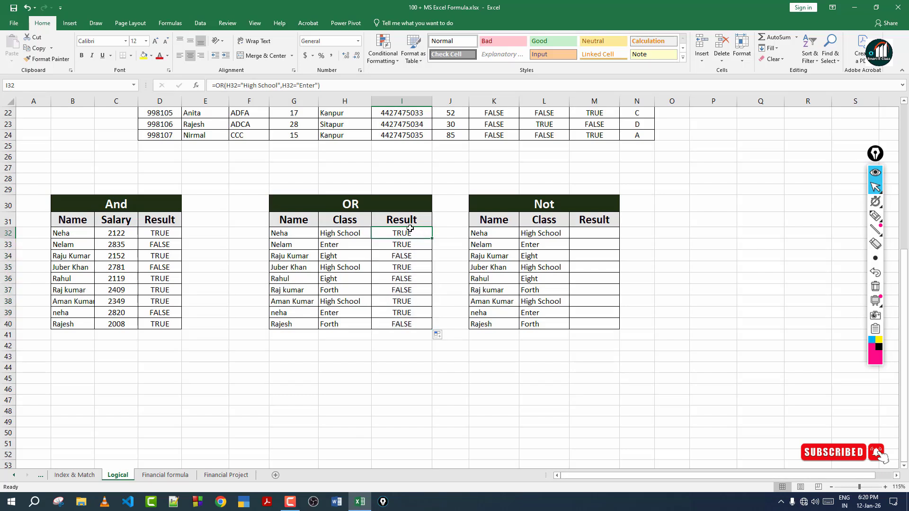
Mark the first rows and results of the OR table with the on-screen pen and clear the annotations
click(874, 216)
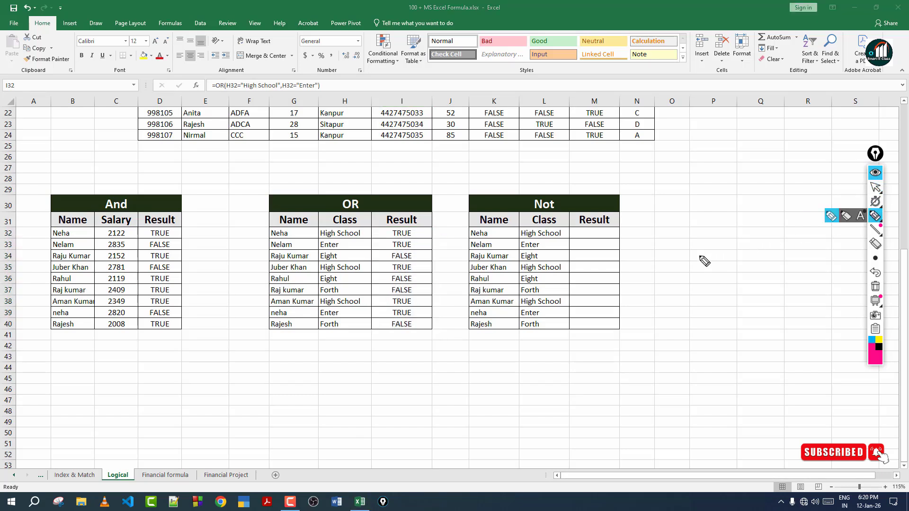
drag(253, 225, 350, 232)
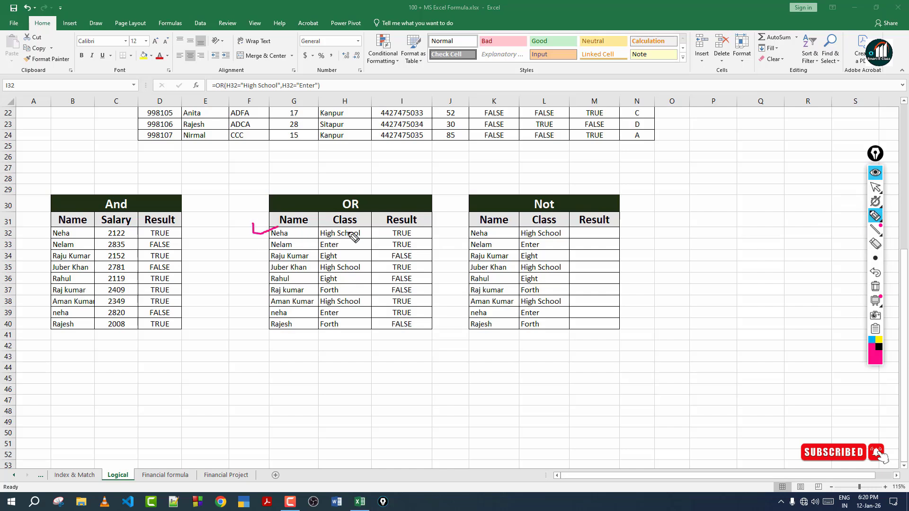
drag(425, 234, 446, 229)
drag(256, 243, 279, 245)
mouse_move(417, 244)
mouse_down()
mouse_move(453, 207)
mouse_move(455, 222)
mouse_up()
drag(299, 256, 429, 251)
mouse_move(440, 199)
mouse_down()
mouse_move(271, 273)
mouse_move(290, 220)
mouse_up()
click(875, 286)
click(875, 187)
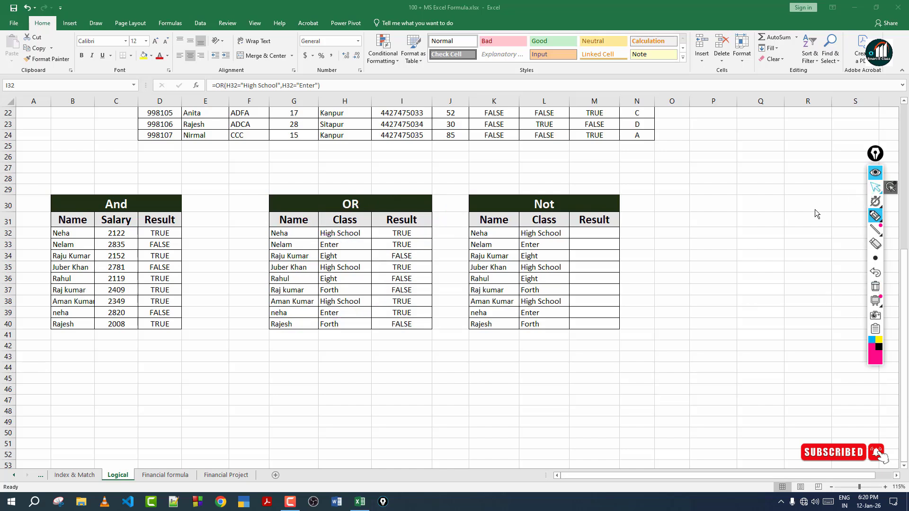
click(666, 306)
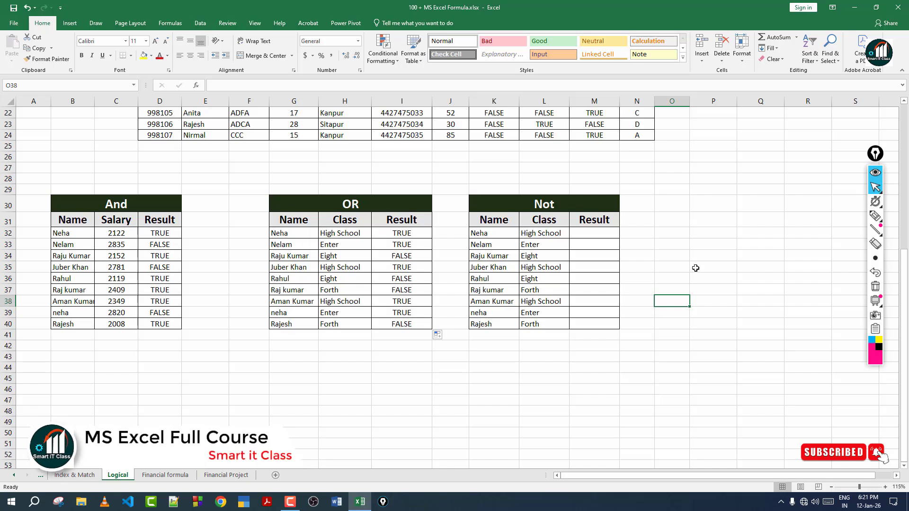
Enter the formula =NOT(L32="High School") in M32 of the Not table
click(596, 233)
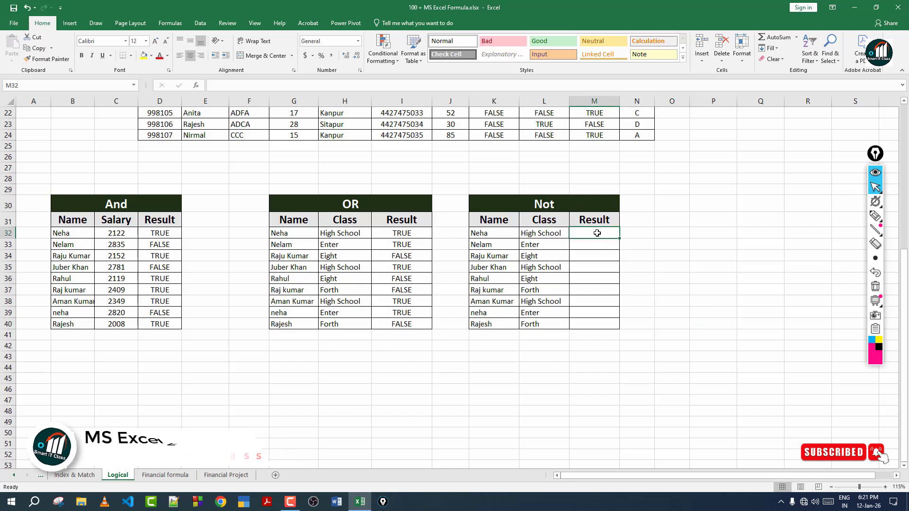
text(=)
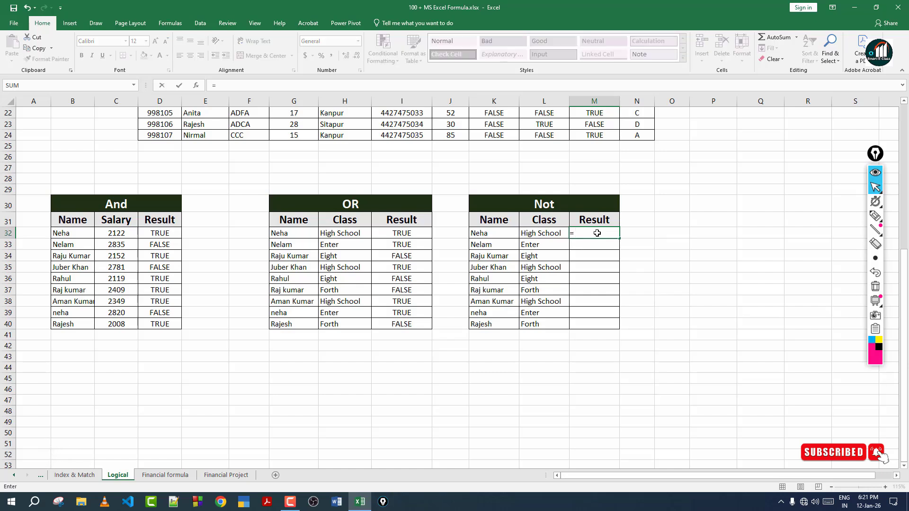
text(NOT()
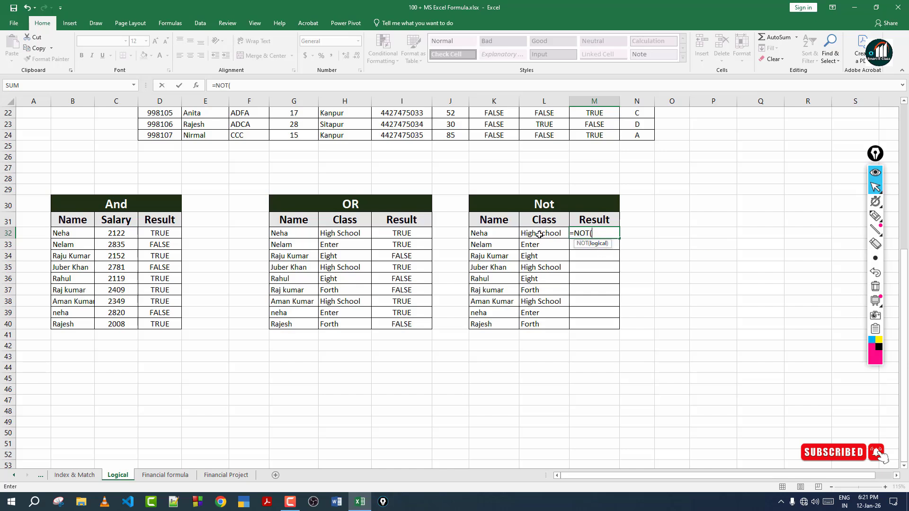
click(534, 233)
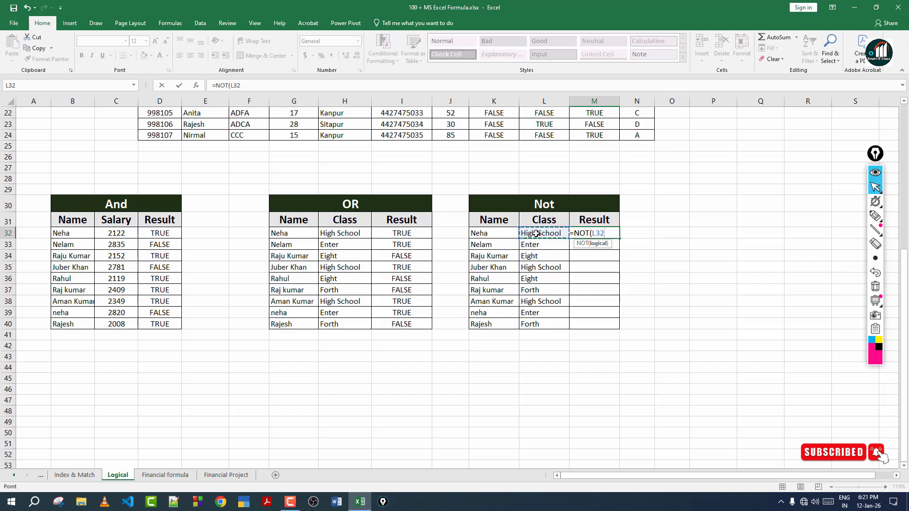
text(="High School)
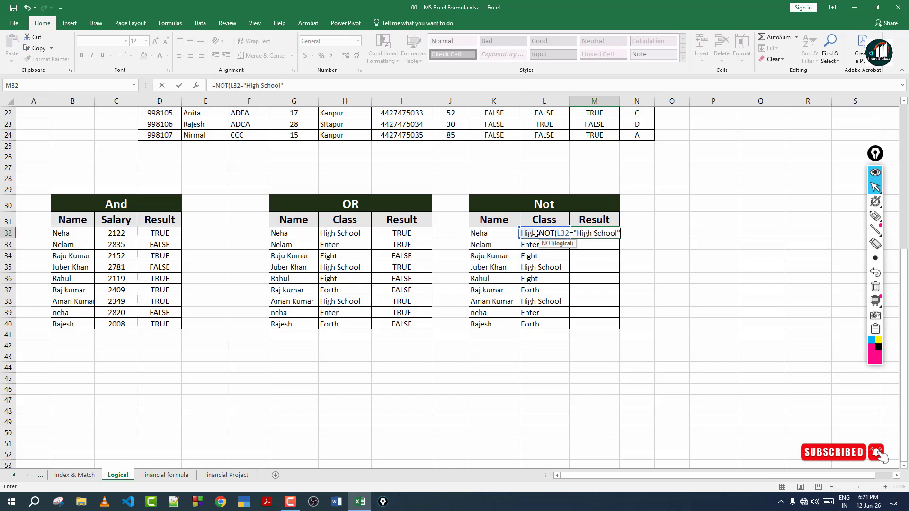
text("))
key(Return)
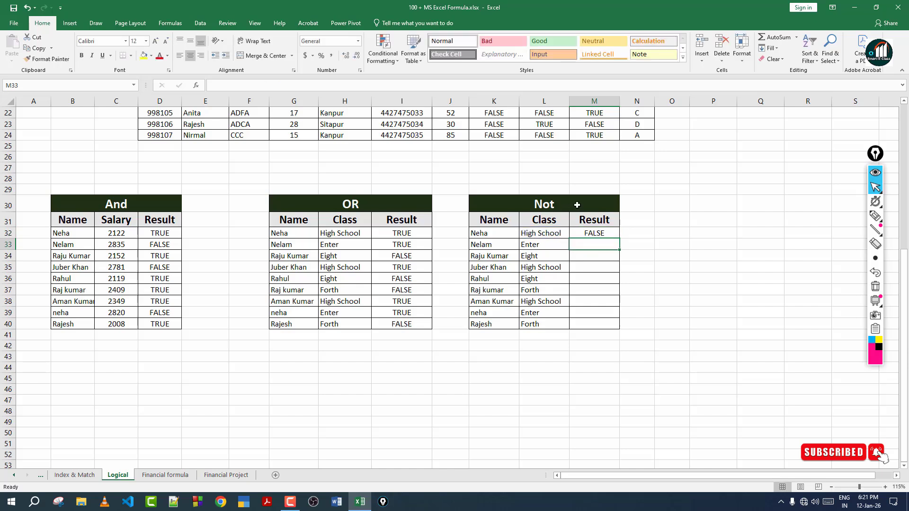
Fill the NOT formula from M32 down through M40 in the Not table's Result column
click(596, 234)
double_click(619, 238)
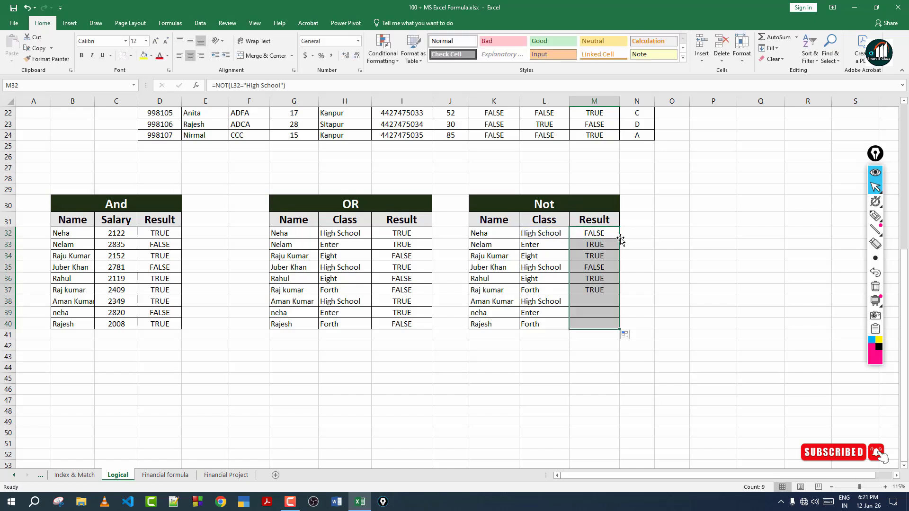
click(637, 233)
Circle and mark the Not table's results with the on-screen pen and clear the annotations
click(874, 216)
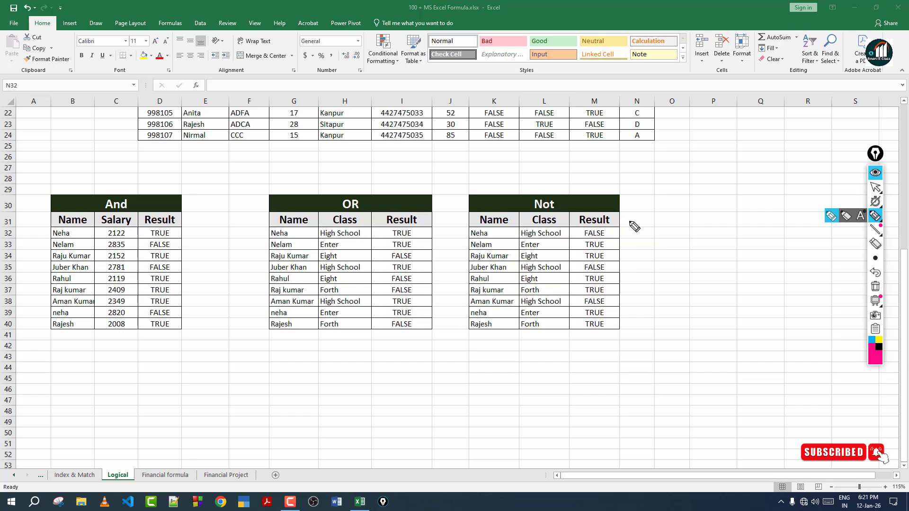
drag(629, 221, 660, 222)
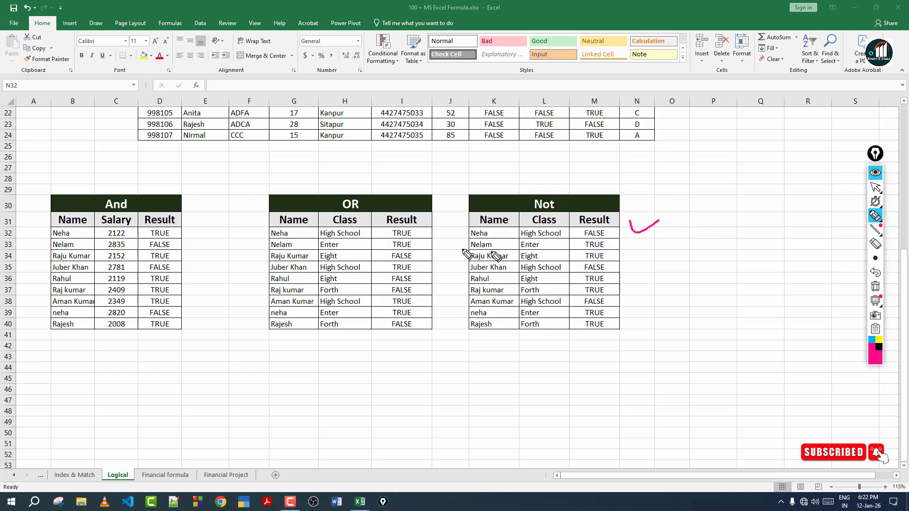
mouse_move(606, 246)
mouse_down()
mouse_move(655, 239)
mouse_move(683, 213)
mouse_move(623, 227)
mouse_up()
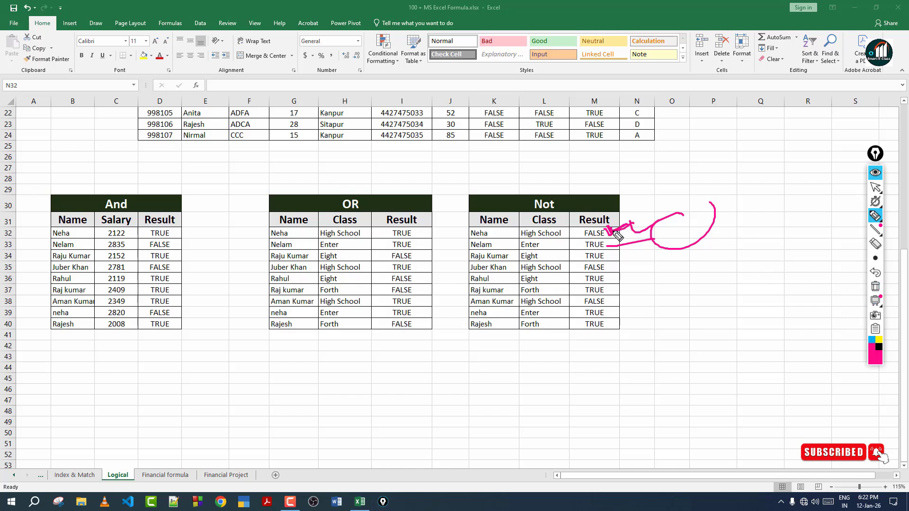
drag(660, 209, 522, 198)
drag(552, 311, 609, 241)
click(875, 286)
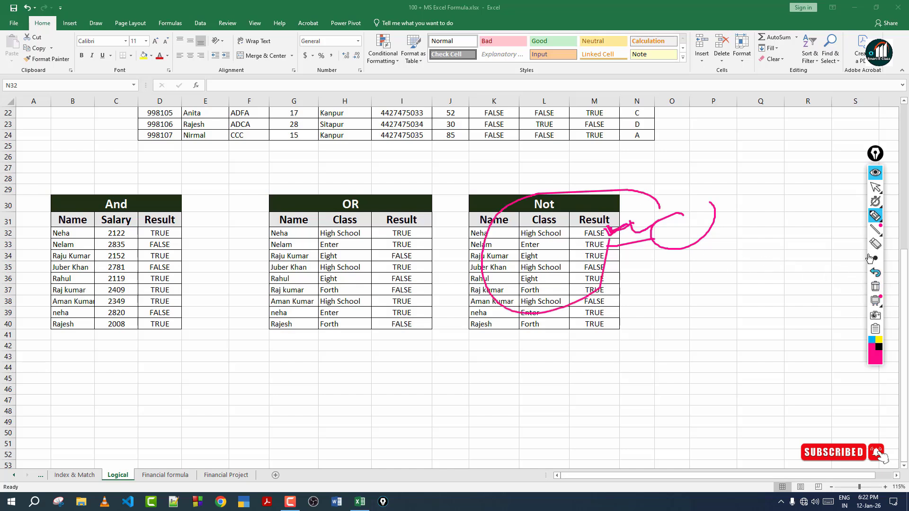
click(875, 188)
Look over the Logical sheet's tables once more and switch to the Financial formula sheet
scroll(700, 223, up, 7)
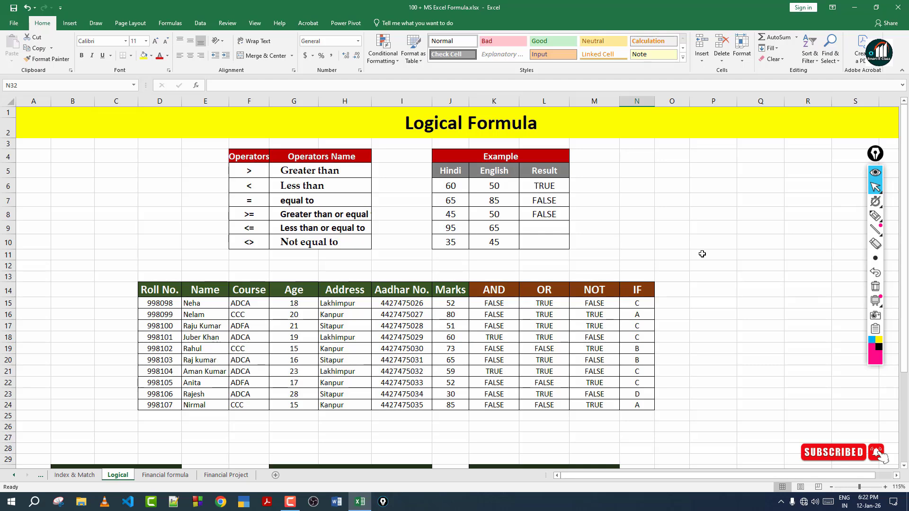
scroll(705, 258, down, 4)
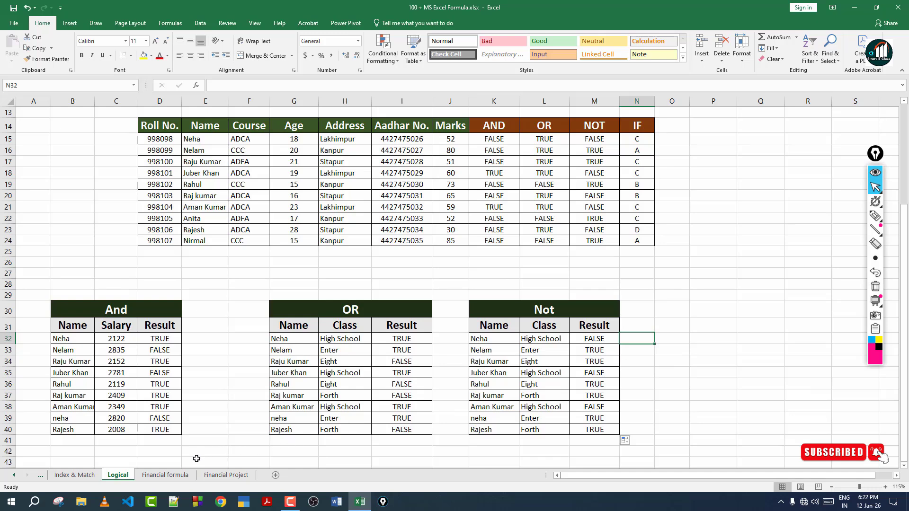
click(188, 475)
drag(397, 406, 411, 395)
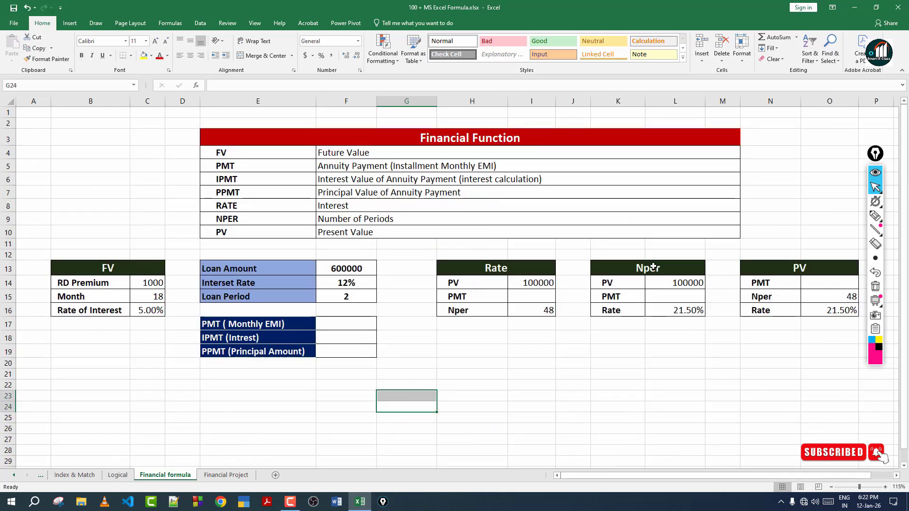
Put a pen check mark beside FV in the Financial Function list and clear the annotation
click(875, 217)
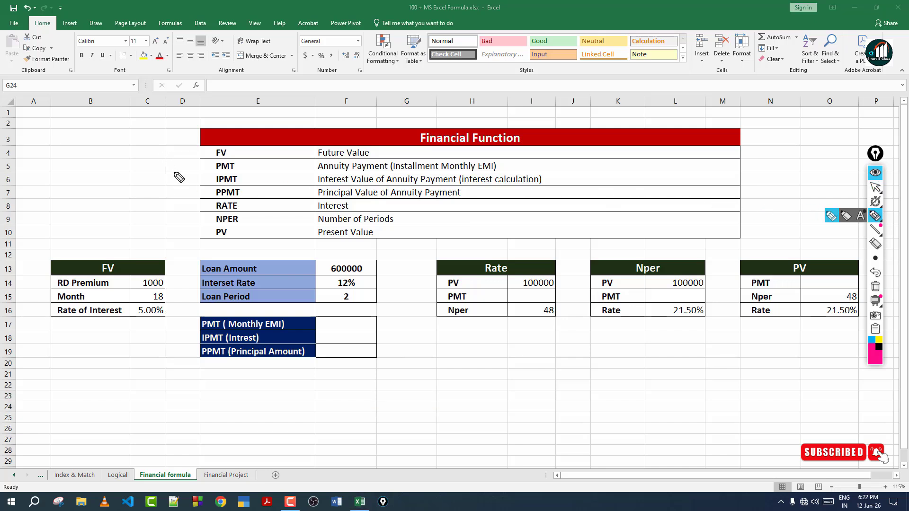
drag(168, 153, 223, 156)
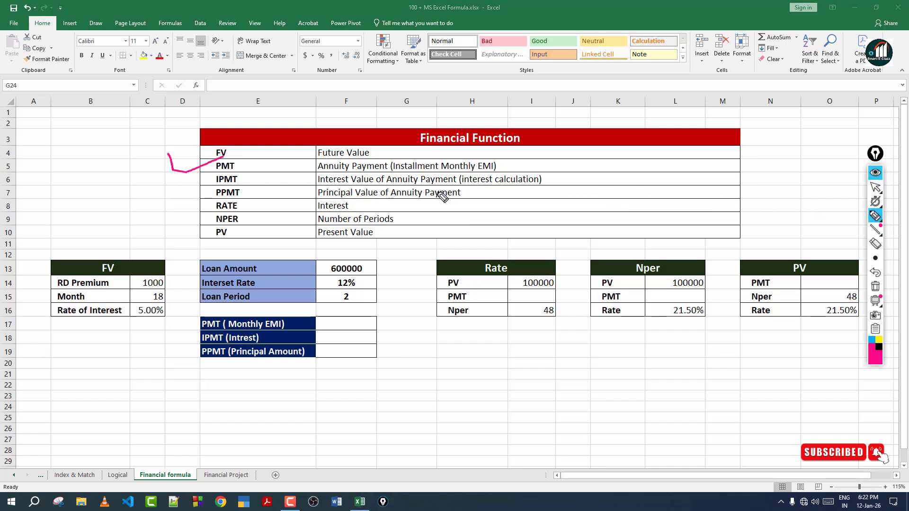
click(875, 287)
click(874, 331)
click(875, 187)
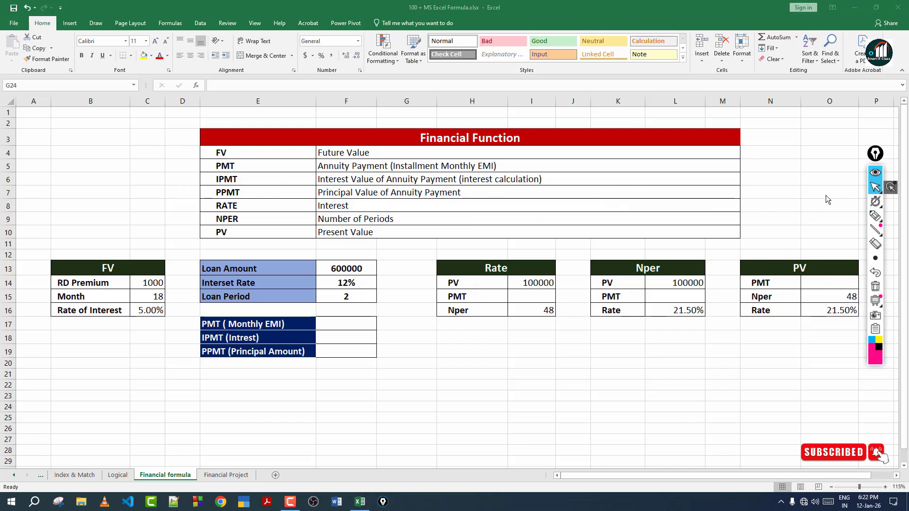